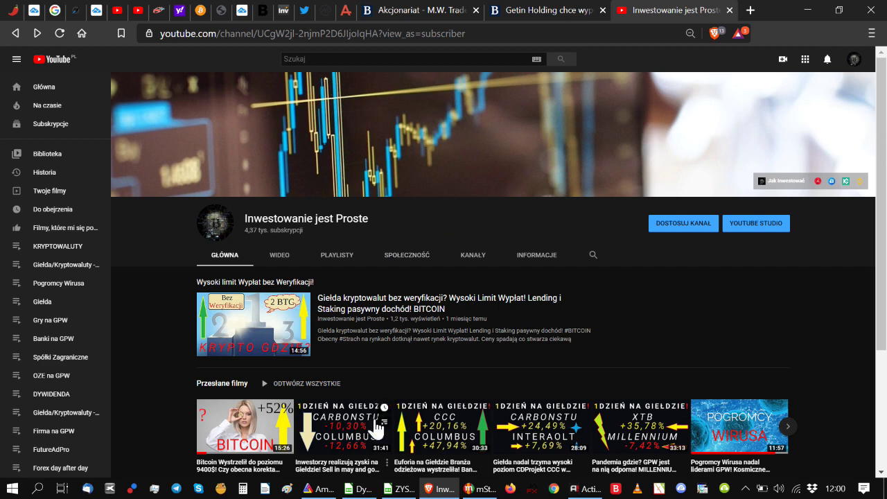
- Switch to the ZYSK Wyliczenia.ods spreadsheet in LibreOffice Calc and check the value in cell E10 of Arkusz1
click(400, 489)
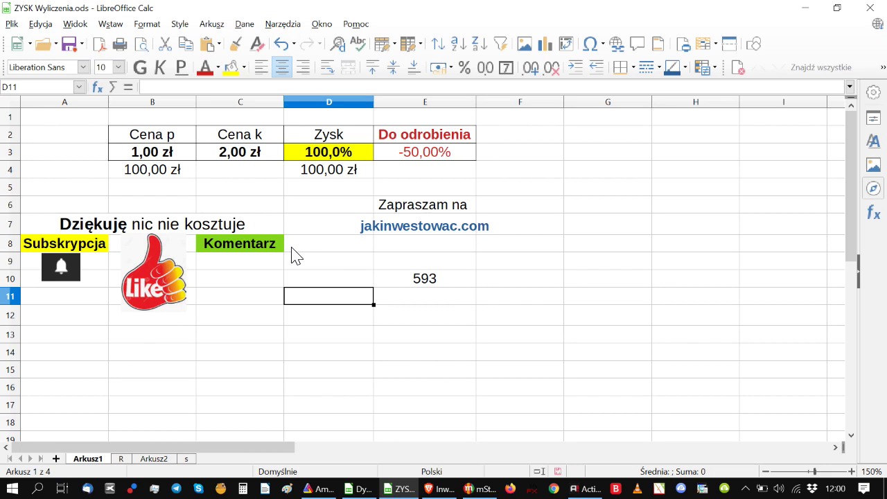
click(441, 280)
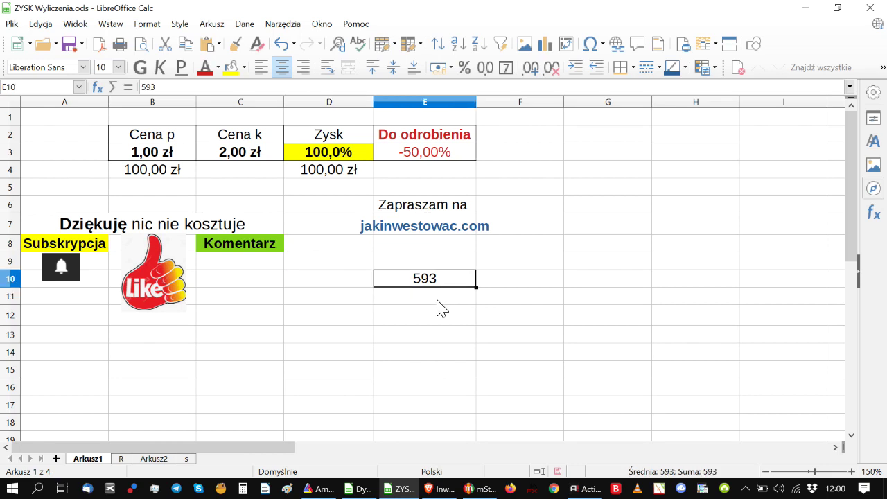
click(392, 302)
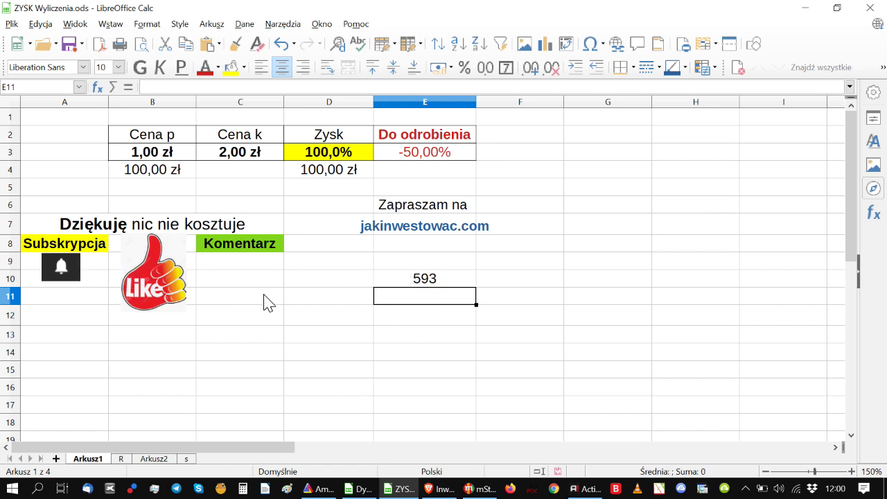
click(297, 296)
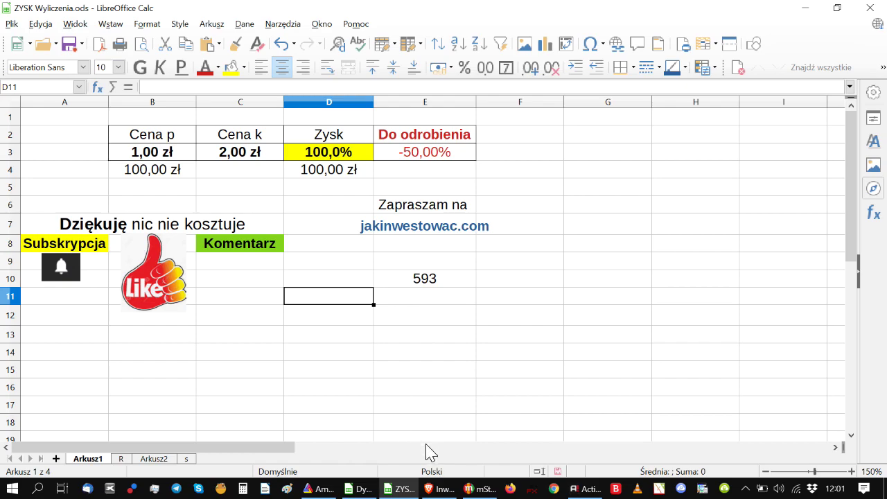
- Switch to the YouTube channel in the browser, look through its DYWIDENDA playlist, and return to the channel page
click(430, 489)
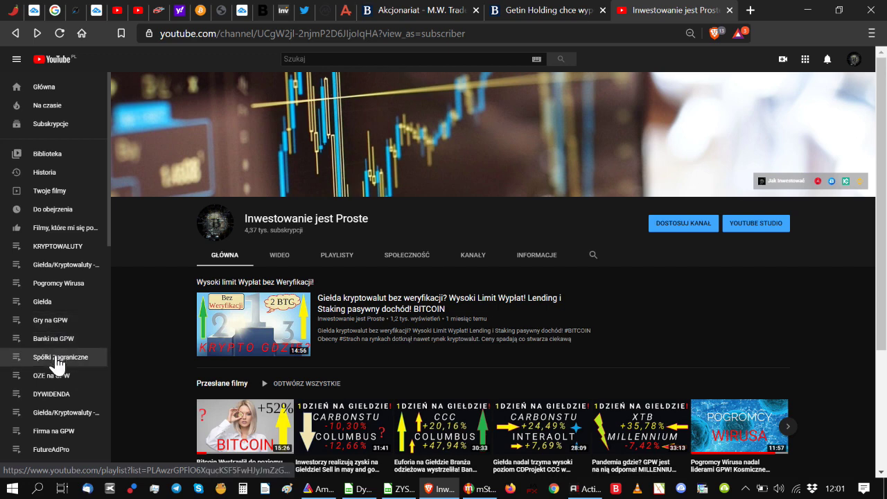
click(54, 395)
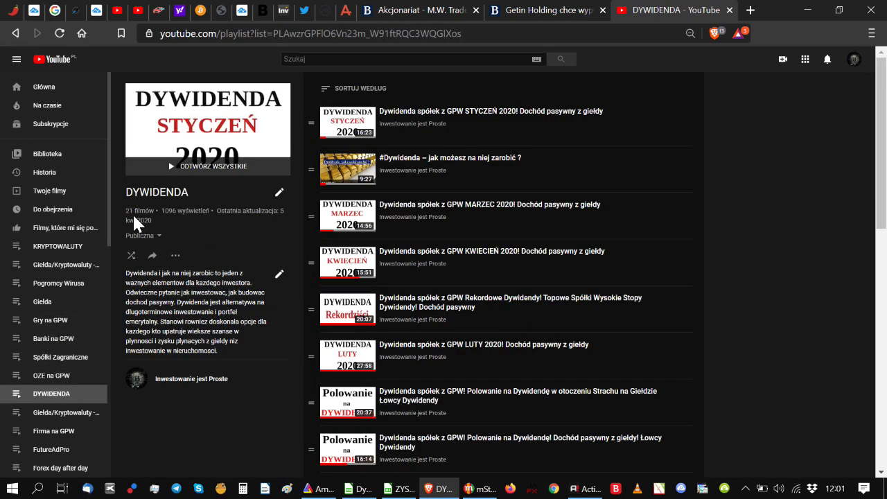
scroll(571, 280, down, 7)
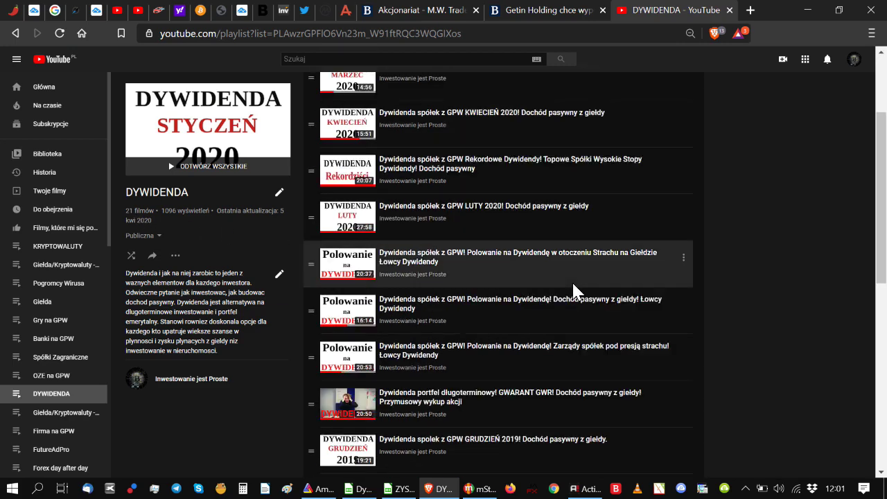
scroll(571, 286, up, 7)
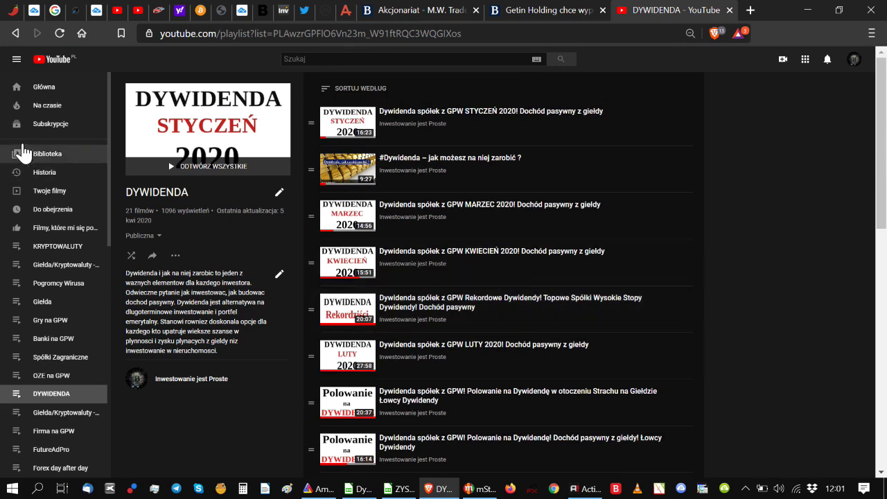
click(15, 34)
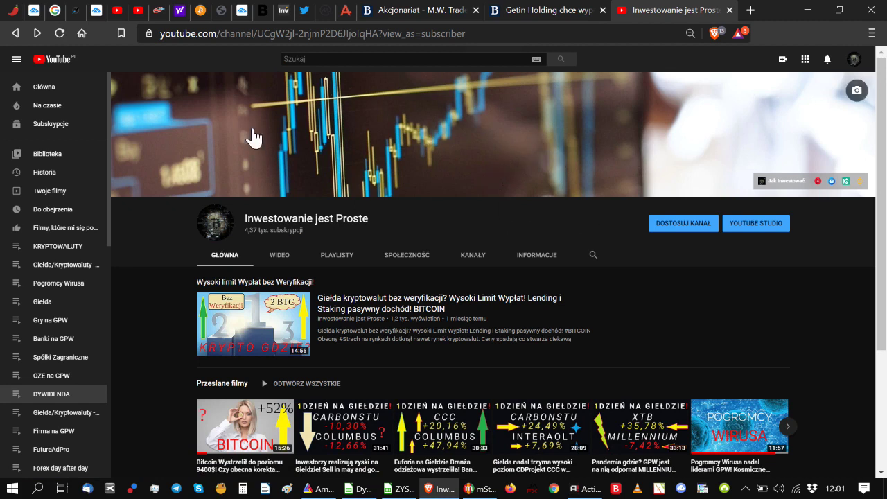
- Open jakinwestowac.com from the channel banner and skim through its Dywidenda page
click(782, 184)
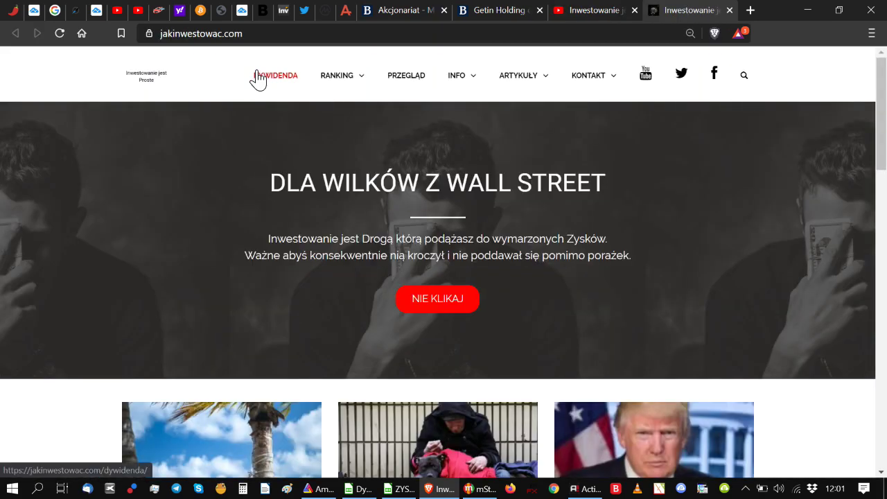
click(255, 77)
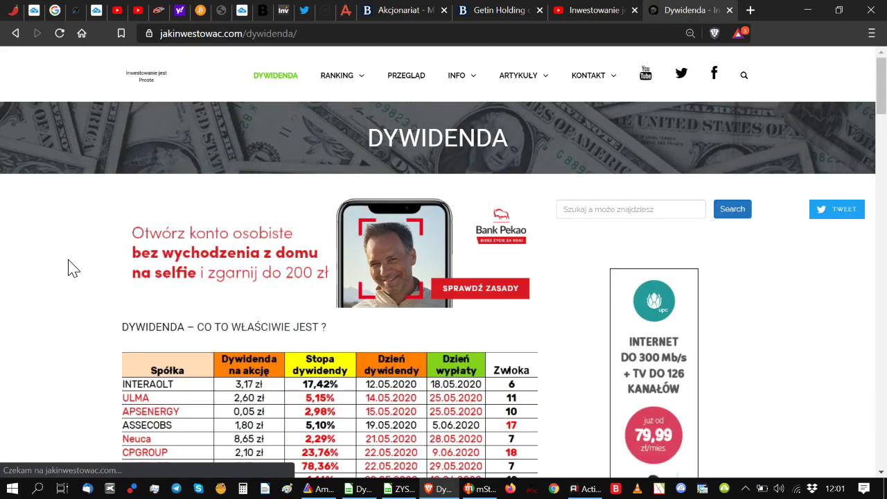
scroll(69, 271, down, 3)
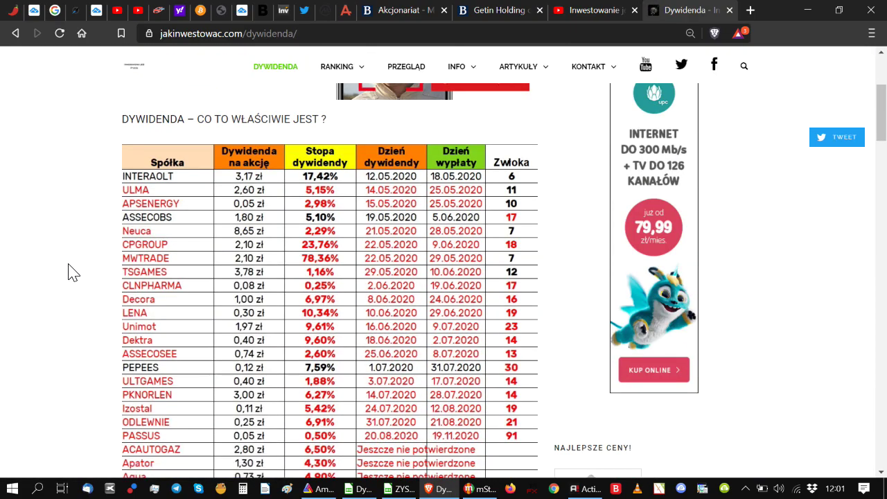
scroll(284, 279, down, 5)
scroll(284, 279, down, 5)
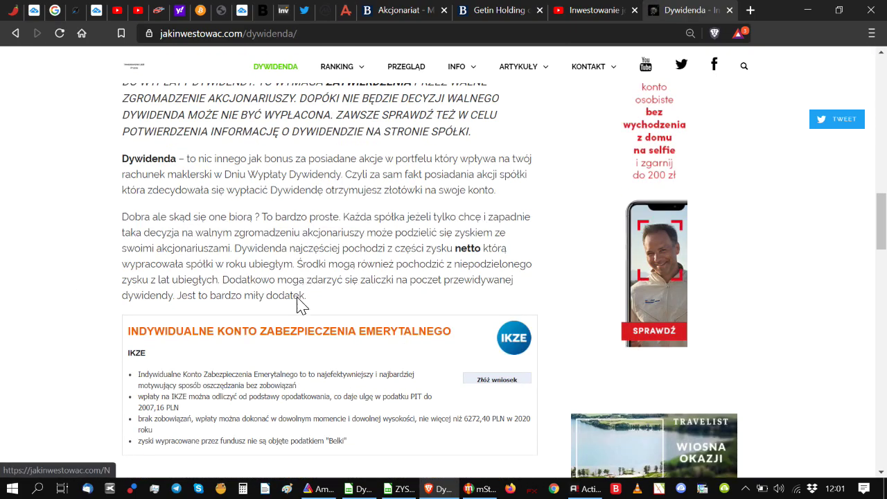
scroll(297, 303, down, 5)
scroll(310, 291, up, 10)
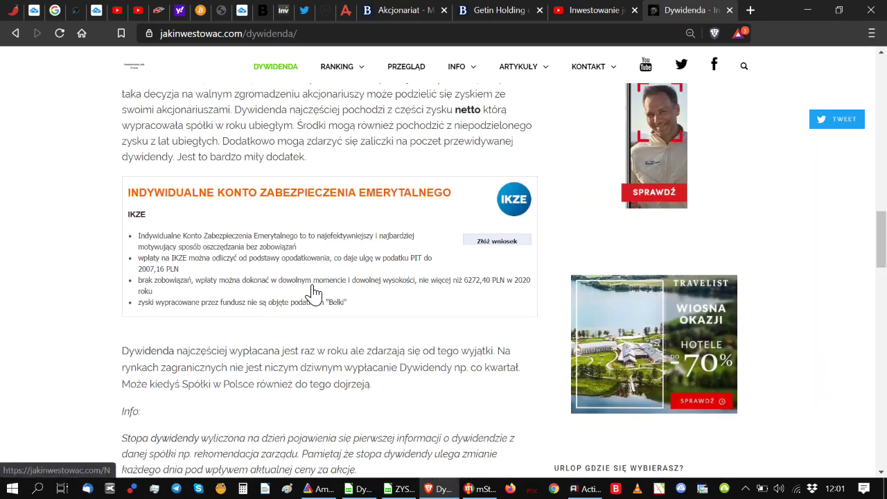
scroll(309, 296, up, 3)
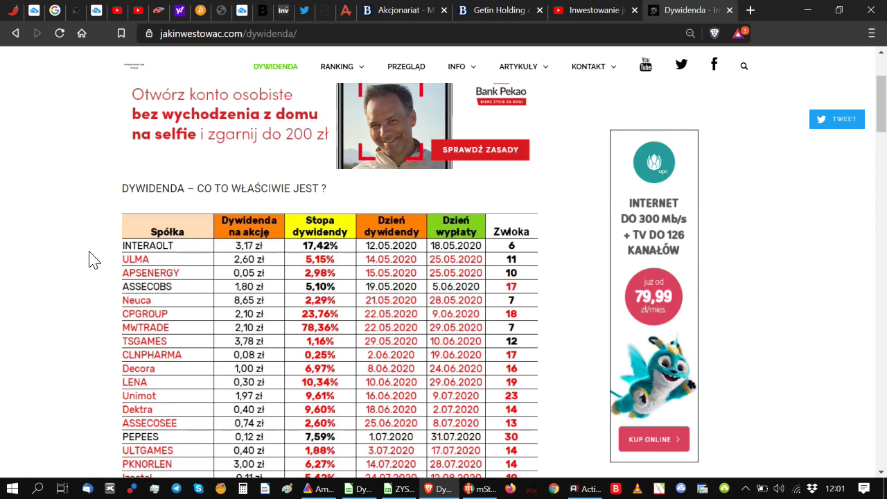
- Examine the upcoming dividends table, comparing per-share amounts, yields, dividend and payout dates, and the companies not yet confirmed
scroll(94, 260, down, 2)
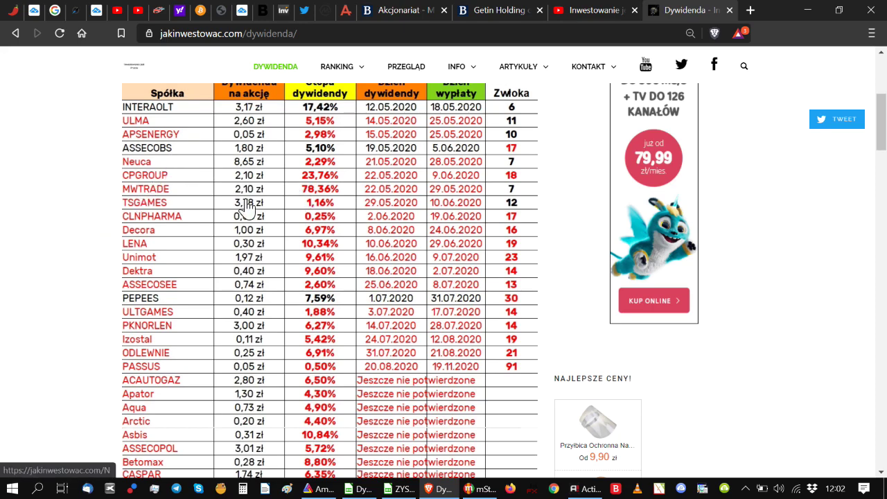
scroll(108, 238, up, 2)
scroll(108, 237, down, 1)
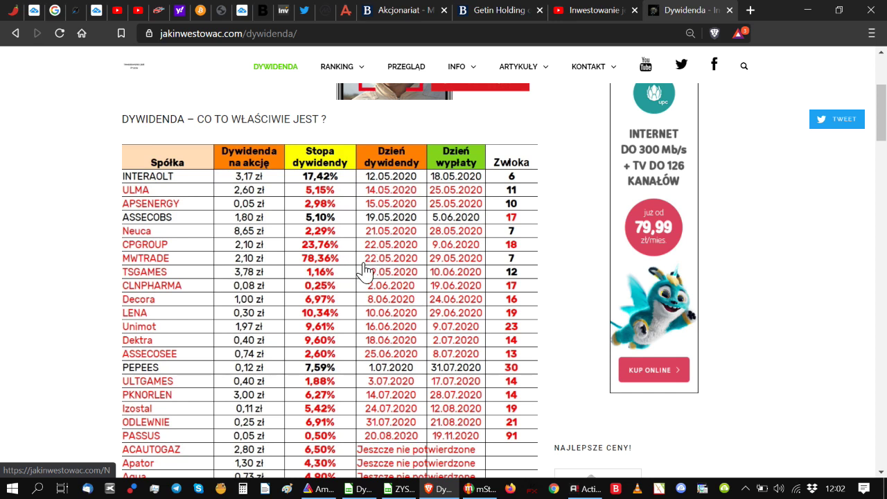
scroll(381, 271, down, 2)
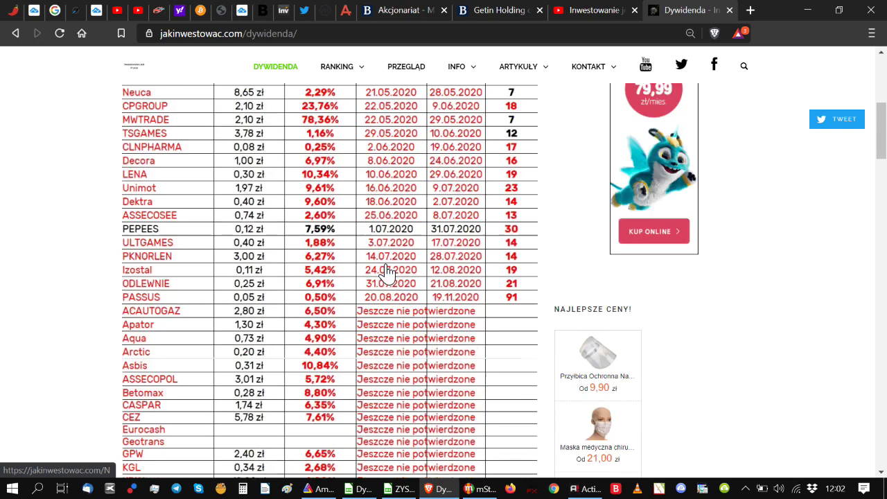
scroll(387, 273, down, 2)
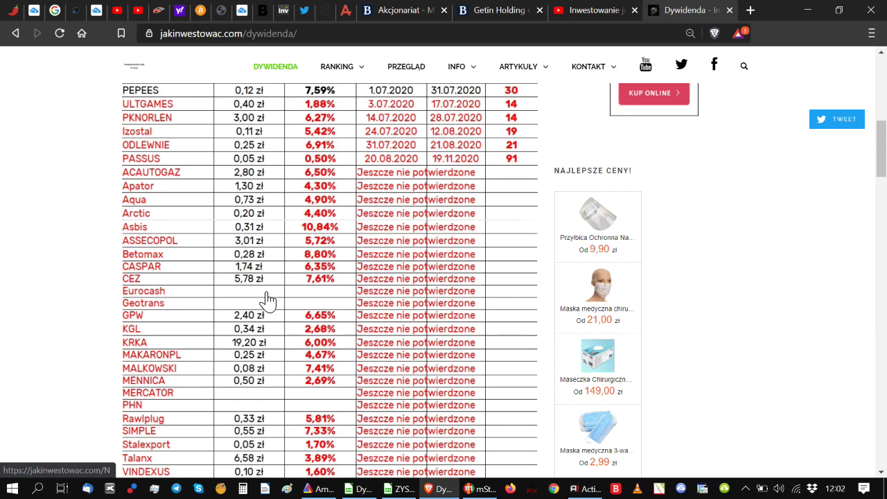
scroll(284, 296, up, 4)
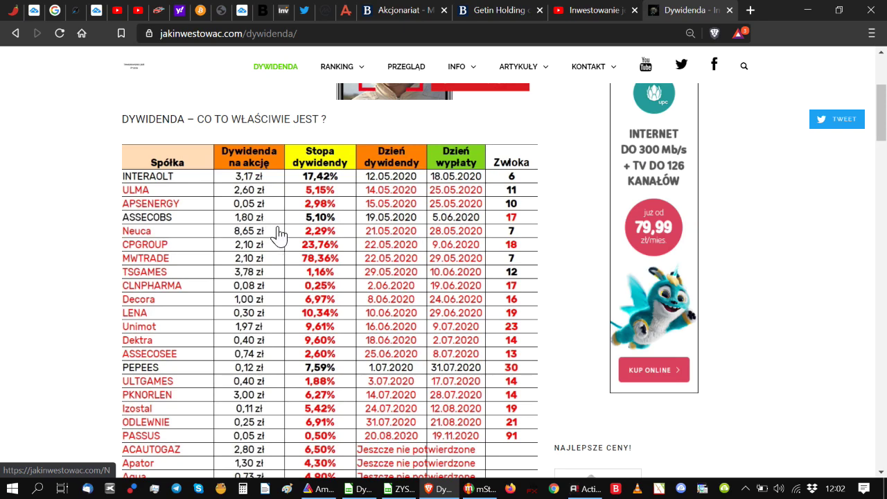
scroll(278, 256, down, 3)
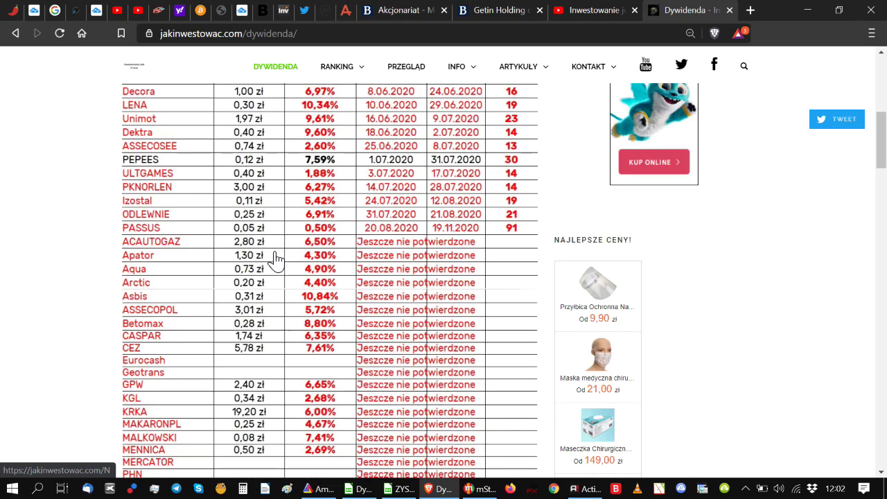
scroll(291, 277, down, 1)
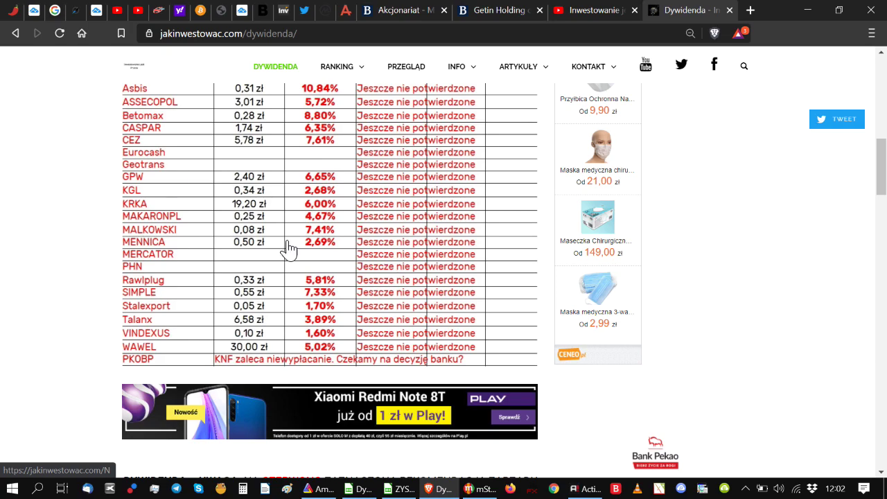
- Examine the table of dividends already paid out in 2020, further down the Dywidenda page
scroll(443, 224, down, 4)
scroll(443, 226, down, 8)
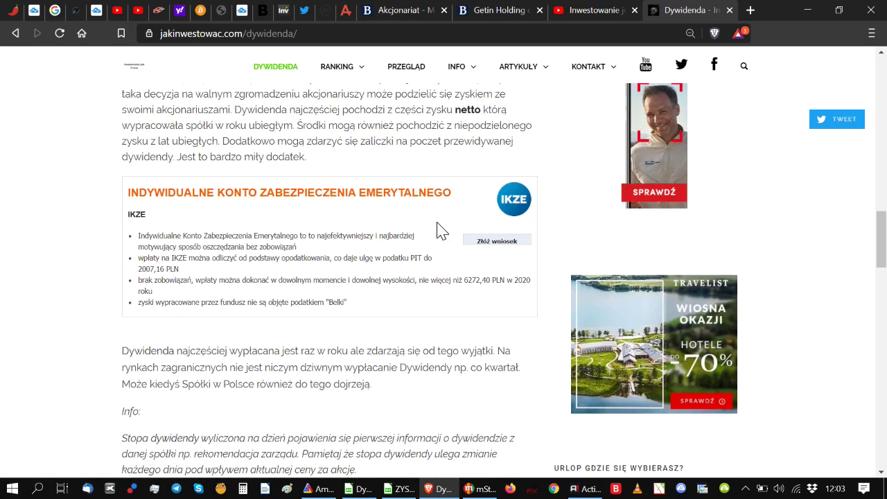
scroll(437, 237, down, 1)
scroll(437, 237, down, 1)
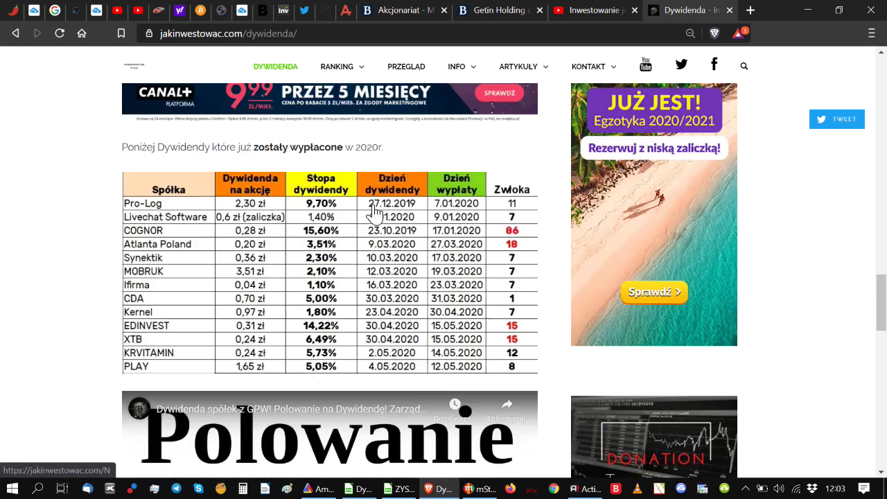
scroll(264, 274, up, 1)
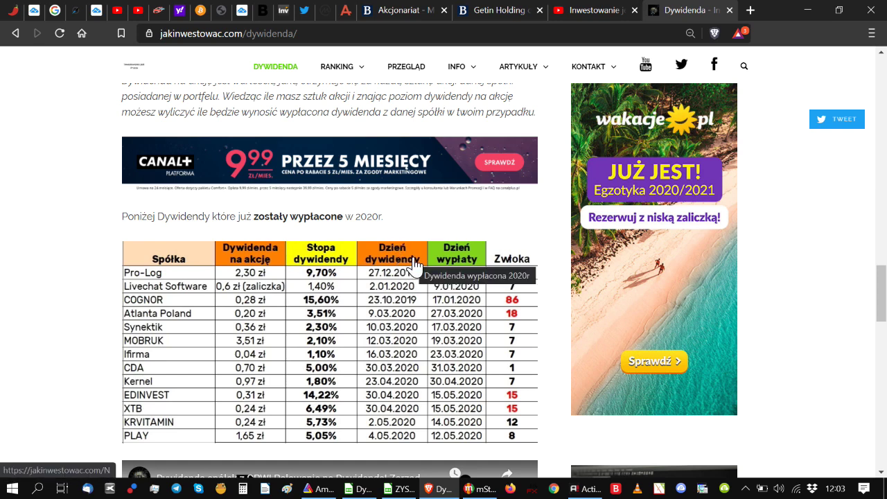
- Revisit the upcoming dividends table on the Dywidenda page, and return to the YouTube channel page
scroll(437, 264, up, 2)
scroll(437, 263, up, 20)
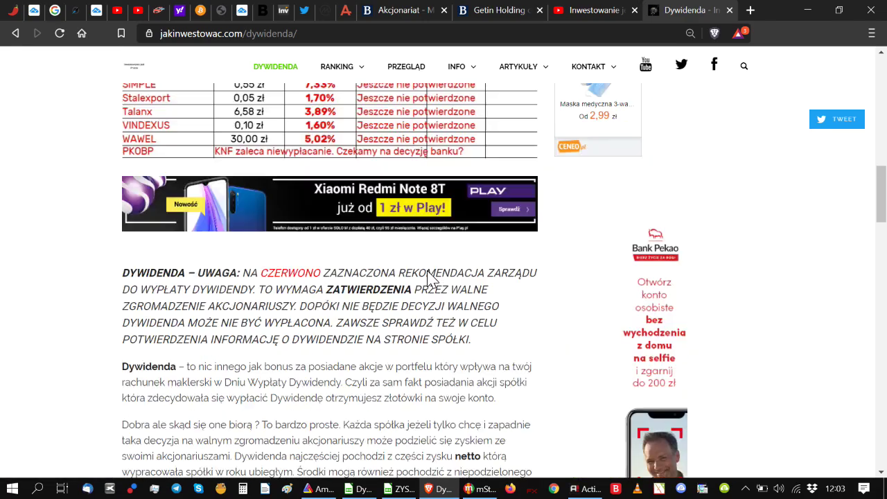
scroll(428, 277, up, 2)
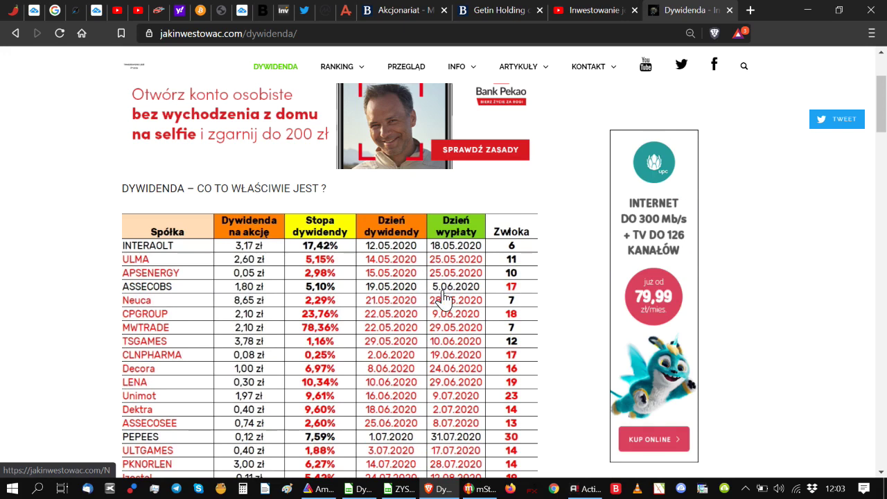
mouse_move(558, 59)
click(575, 10)
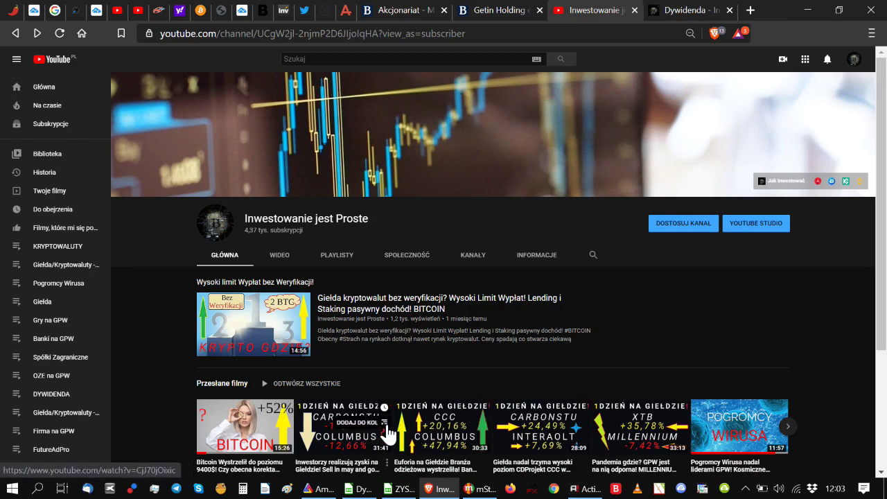
- Switch to the stock quotes platform and highlight MWTRADE, KRKA, DECORA and SIMPLE in turn in the Dywidenda 2020 list
click(485, 488)
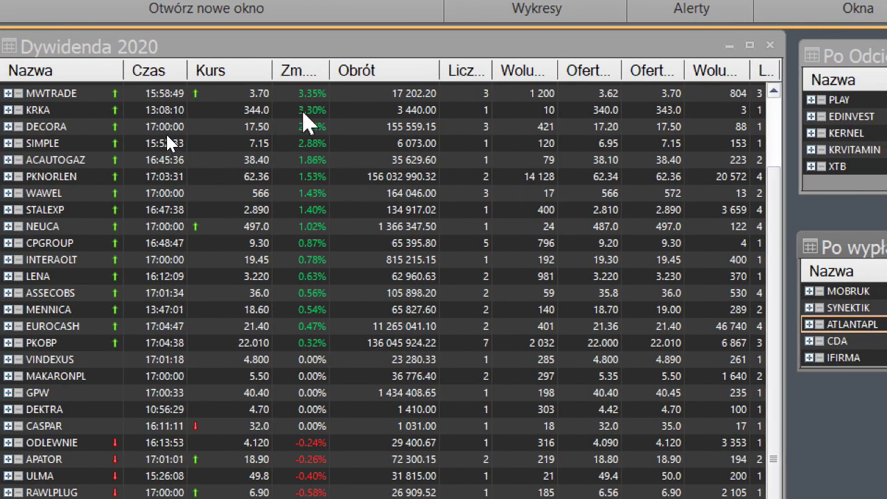
click(303, 111)
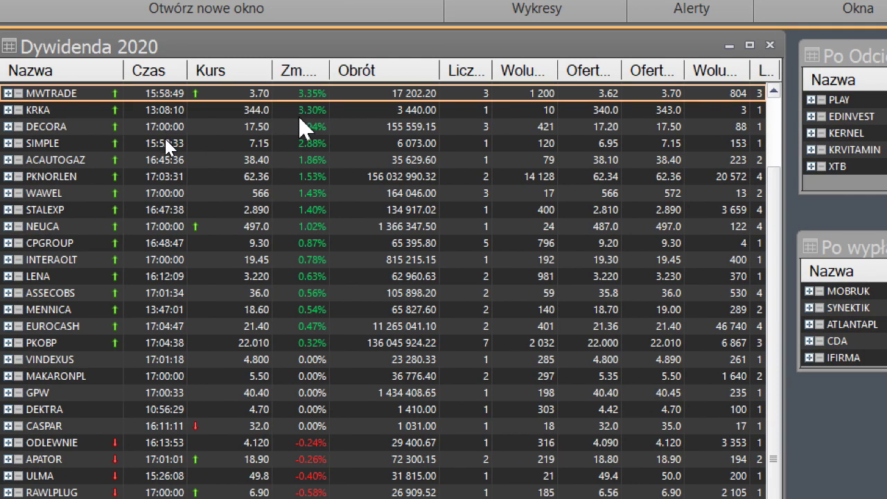
click(312, 115)
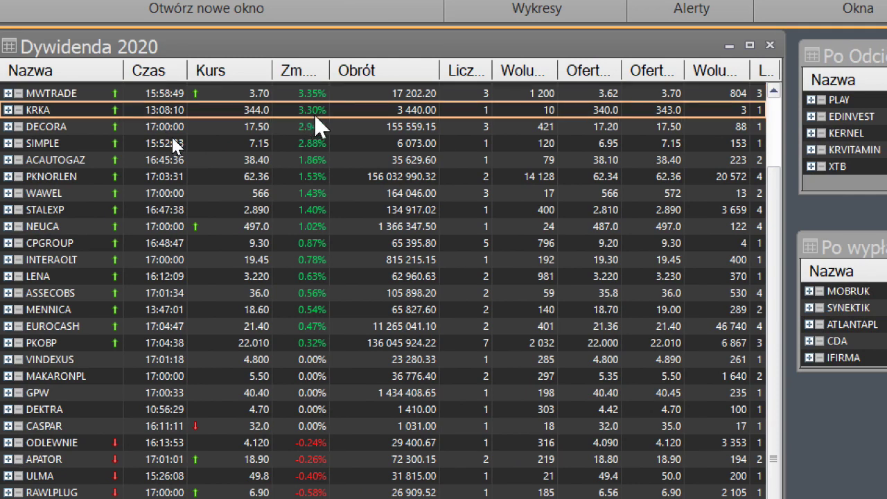
click(314, 132)
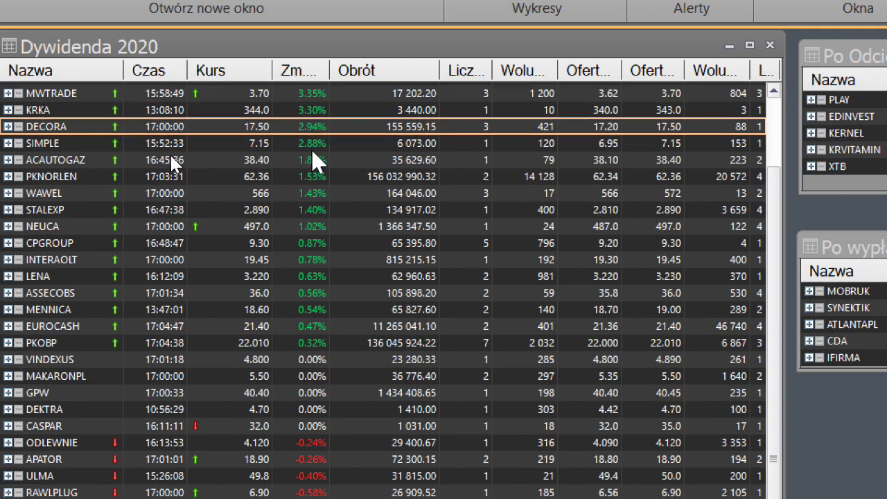
click(315, 145)
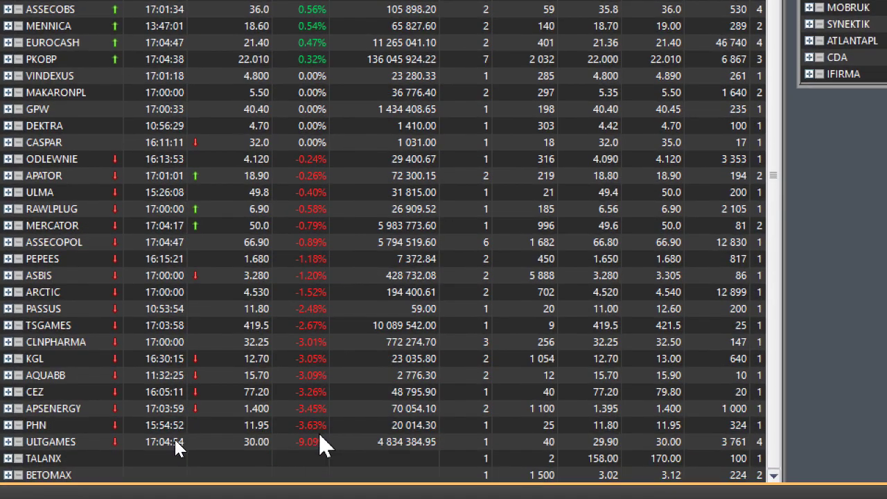
- Highlight the declining stocks ULTGAMES and PHN in turn near the end of the Dywidenda 2020 list
click(175, 442)
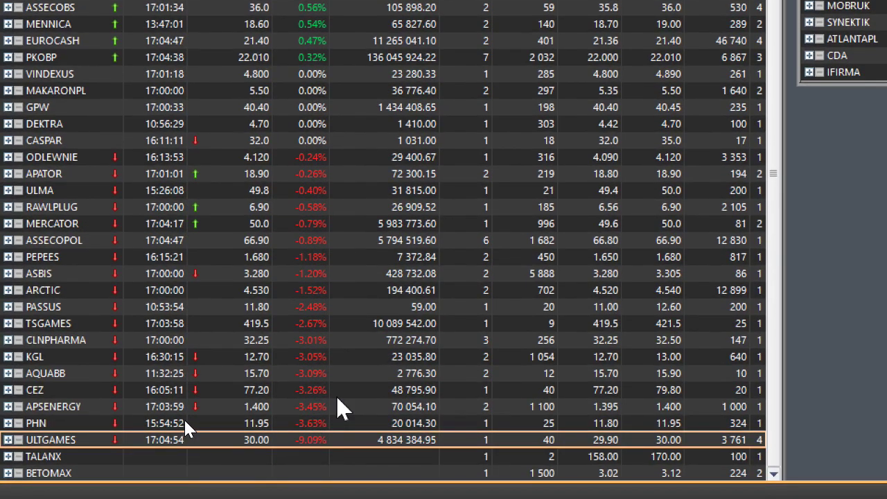
click(182, 421)
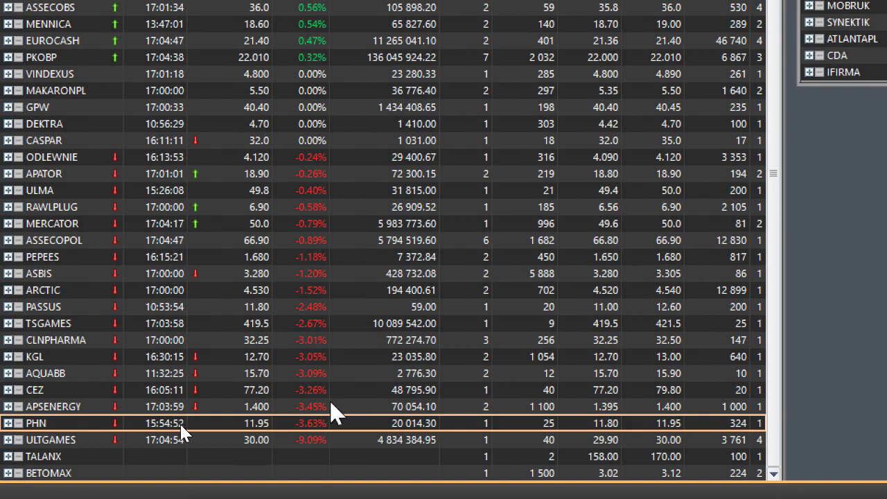
- Highlight APSENERGY and CEZ, sort the Dywidenda 2020 list by turnover (Obrót) in descending order, and highlight PKOBP and EUROCASH
click(328, 404)
click(337, 390)
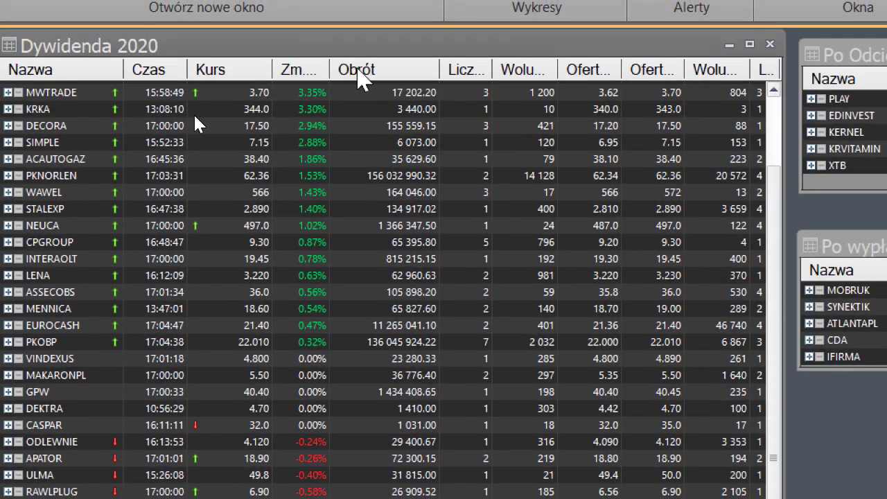
click(346, 56)
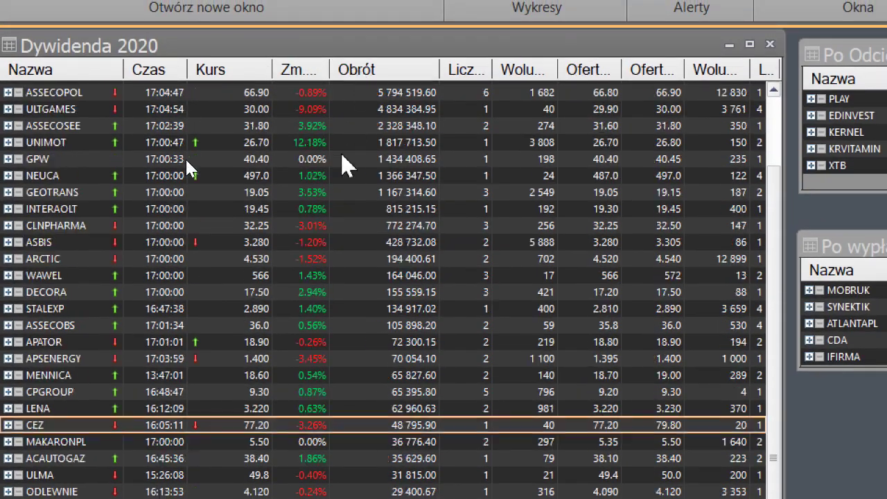
scroll(193, 197, up, 2)
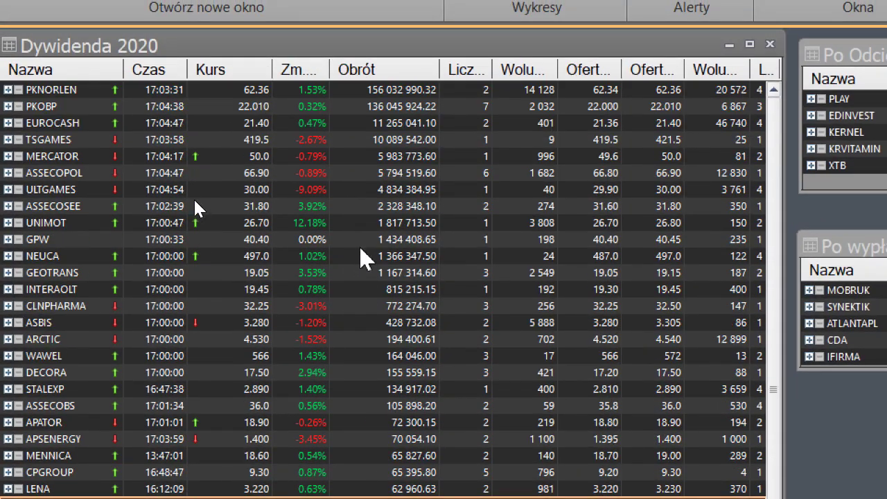
click(359, 104)
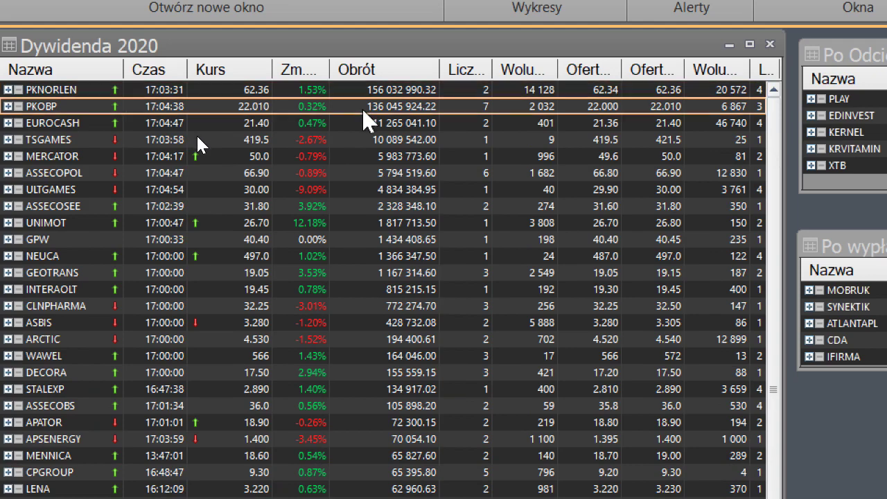
click(357, 122)
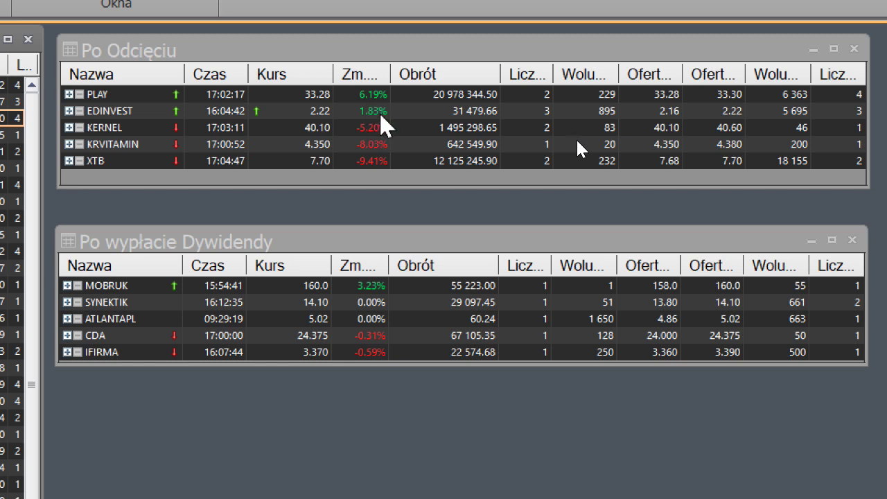
- Highlight XTB and KRVITAMIN in the Po Odcięciu list, and SYNEKTIK and IFIRMA in the Po wypłacie Dywidendy list
click(377, 161)
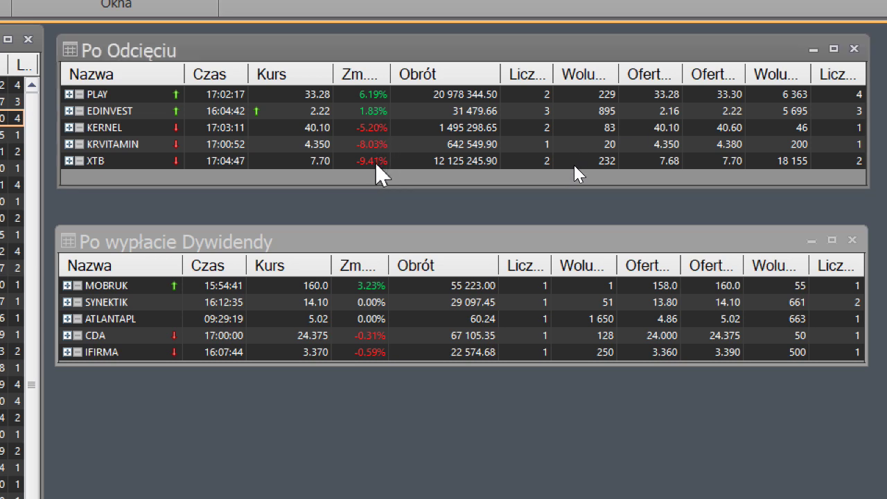
click(377, 146)
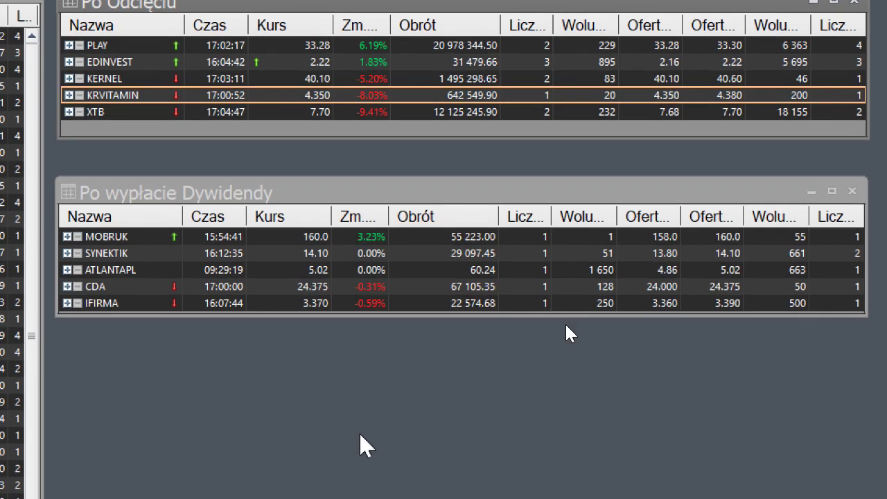
click(362, 257)
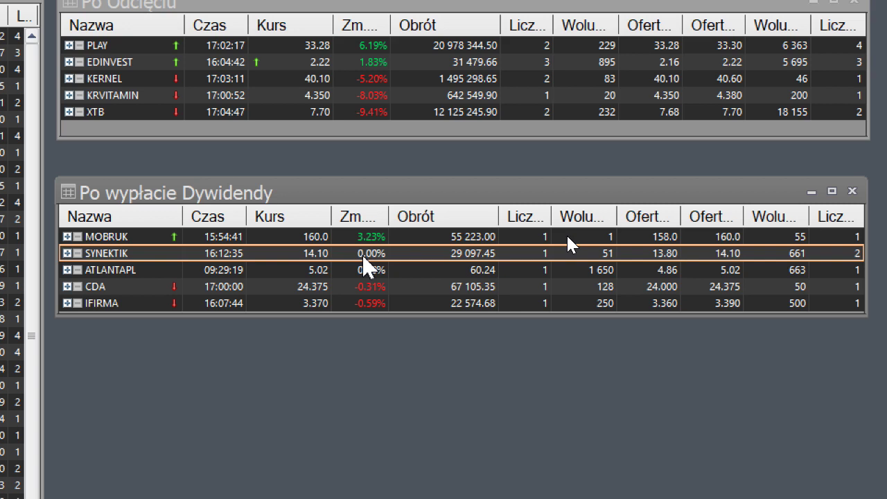
click(365, 309)
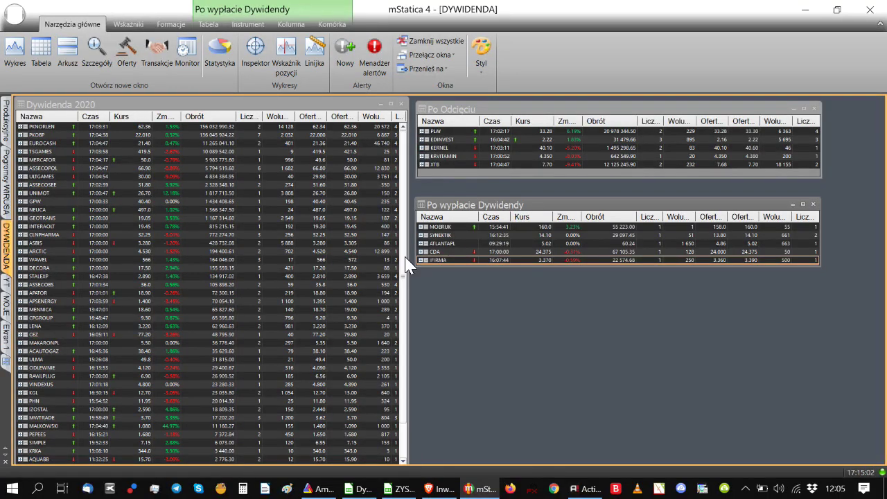
- Switch to the jakinwestowac.com Dywidenda page in the browser, visit the site's home page, and reopen the Dywidenda page from there
click(438, 489)
click(673, 11)
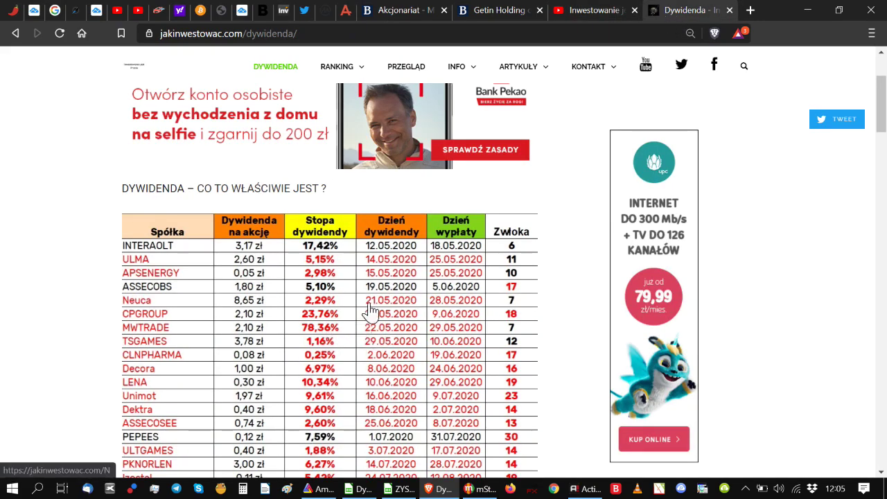
scroll(309, 228, up, 2)
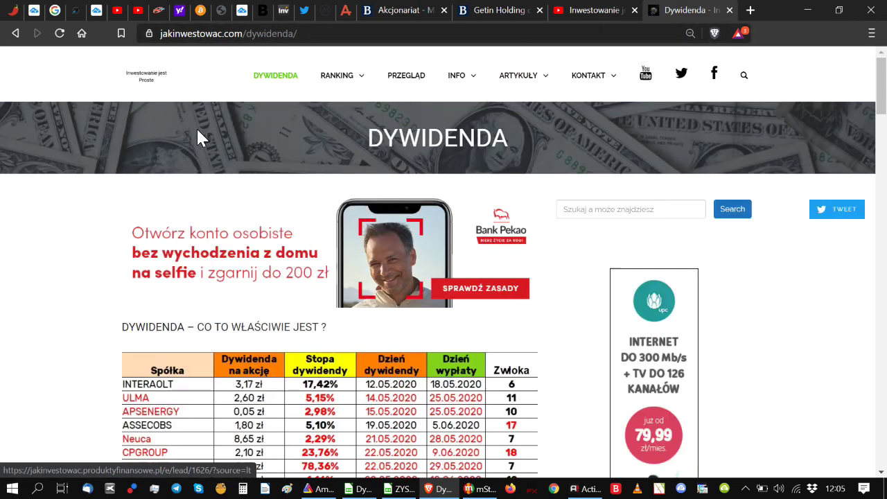
click(155, 76)
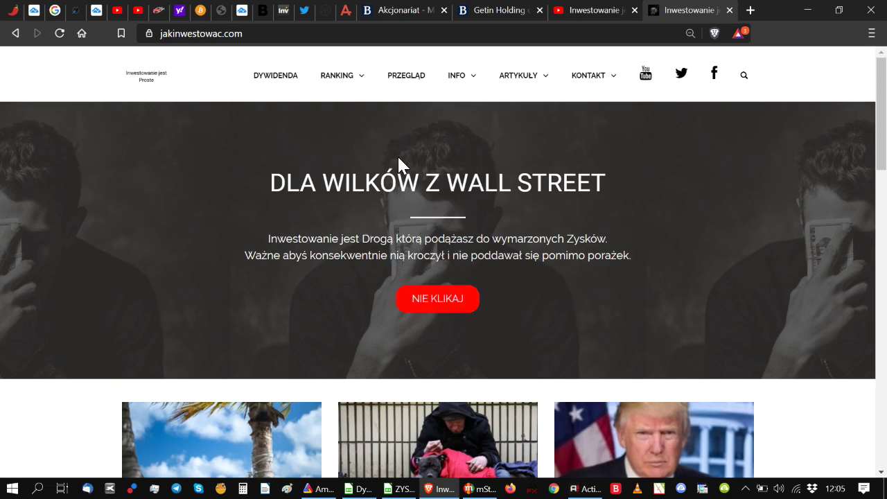
click(280, 76)
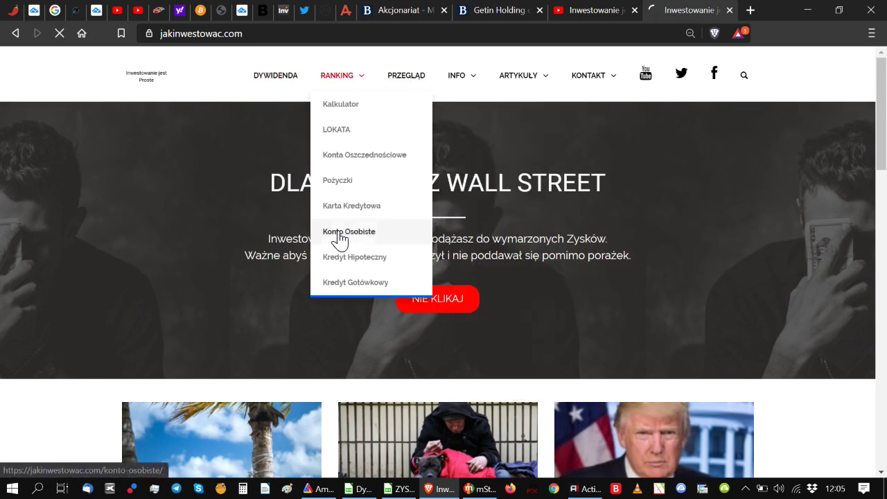
- Examine the upcoming dividends table on the Dywidenda page, from the confirmed dates down to the companies marked "Jeszcze nie potwierdzone"
scroll(244, 321, down, 2)
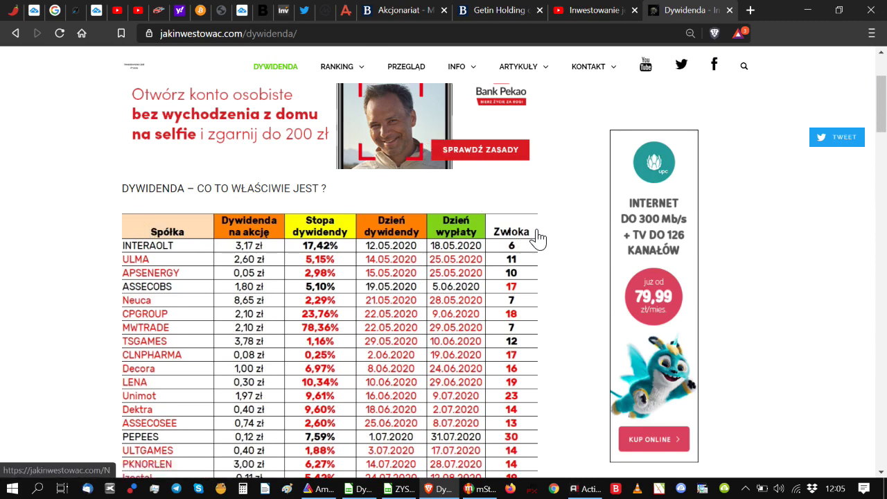
scroll(379, 278, down, 3)
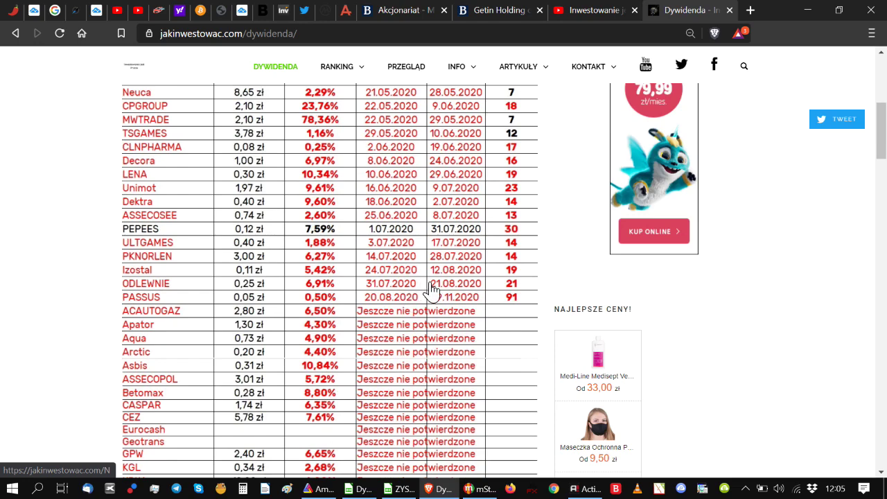
scroll(429, 294, up, 2)
scroll(433, 310, down, 1)
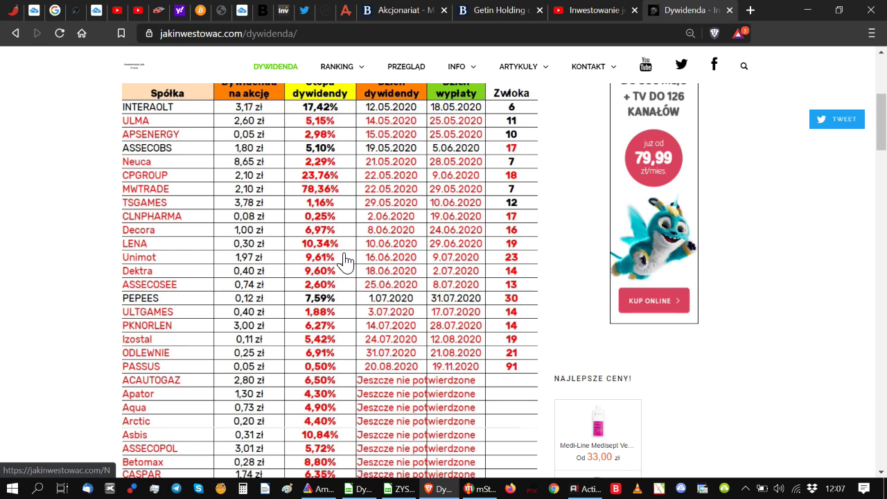
scroll(364, 243, up, 1)
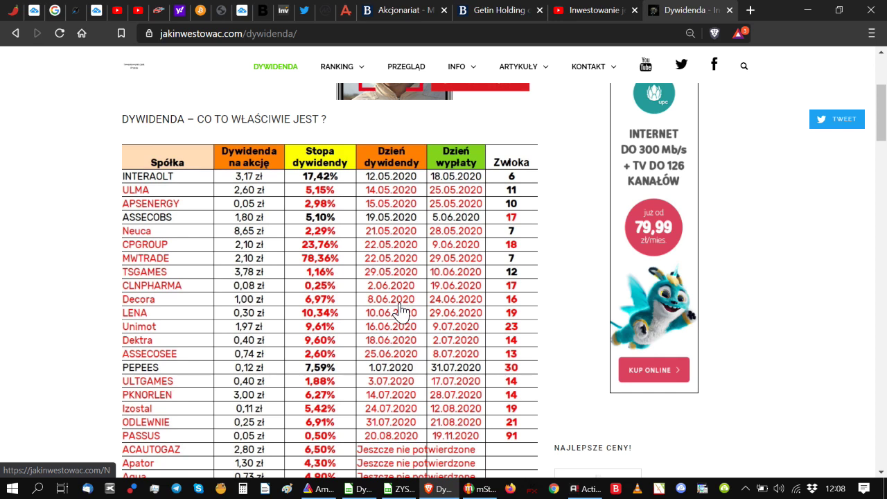
scroll(419, 302, down, 3)
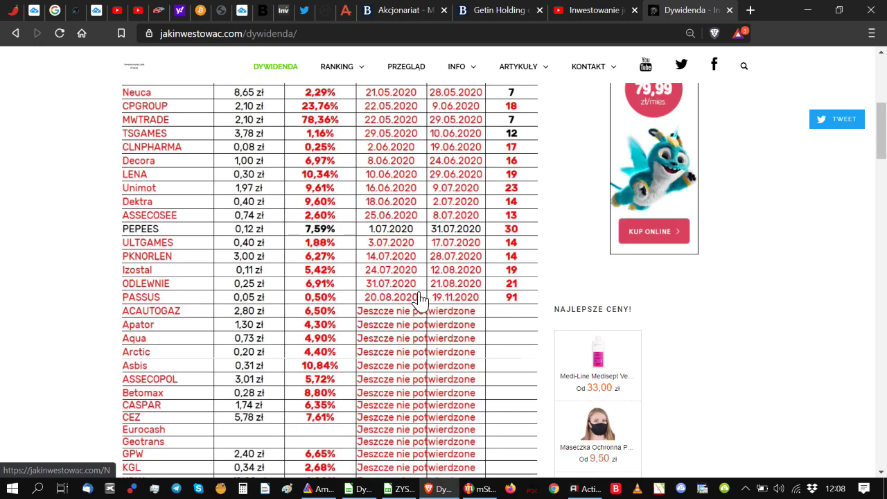
scroll(420, 299, down, 3)
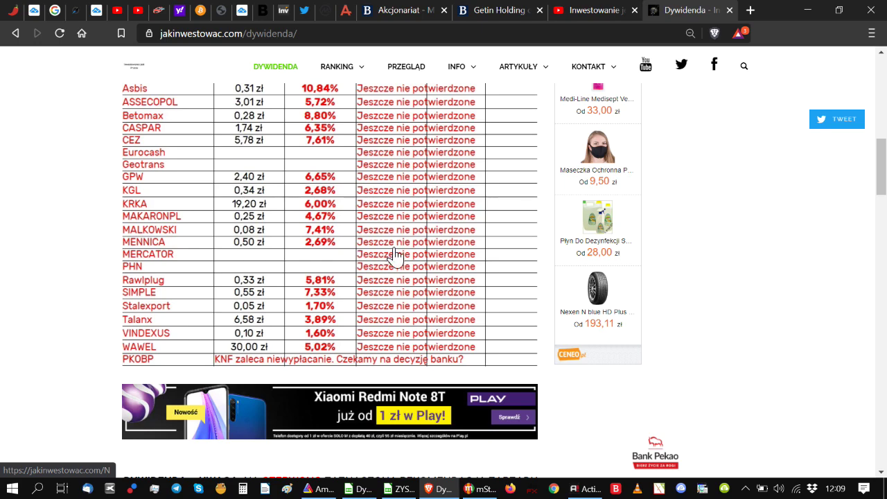
scroll(396, 253, up, 1)
scroll(396, 253, up, 5)
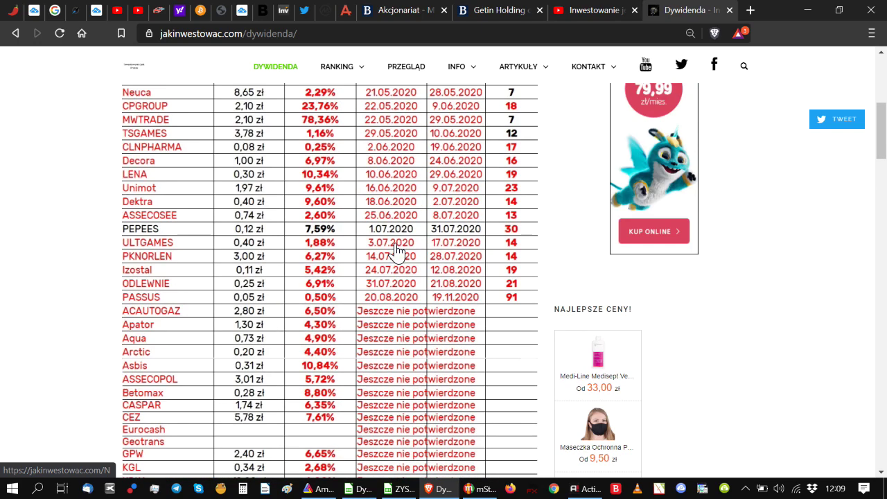
scroll(396, 253, up, 1)
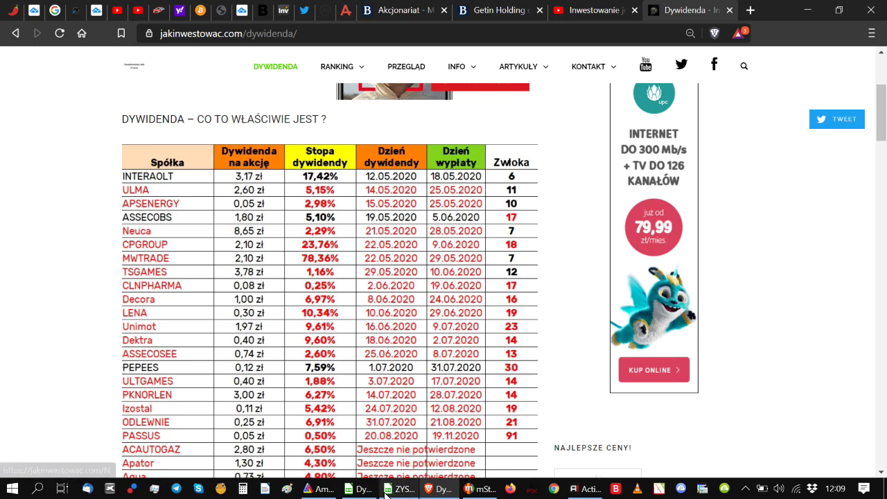
- Switch to the Dywidenda.ods spreadsheet in LibreOffice Calc and point out the payout dates of EDINVEST and Kernel
click(362, 489)
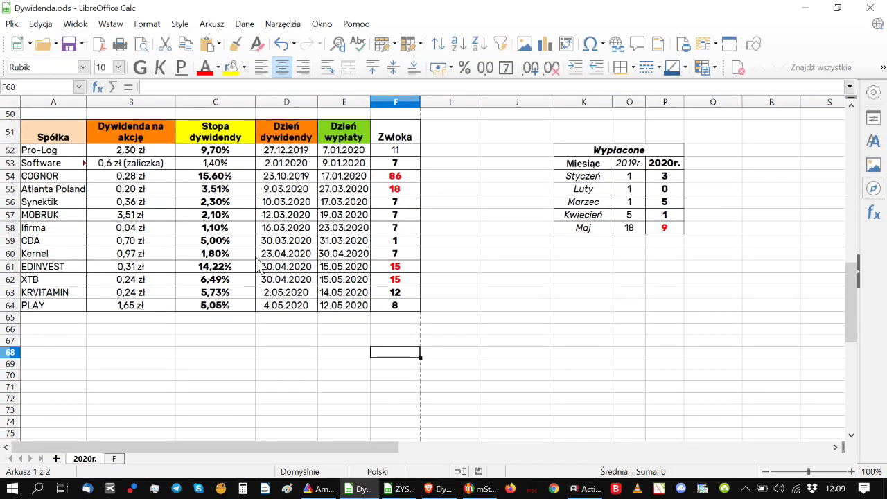
click(349, 255)
click(346, 268)
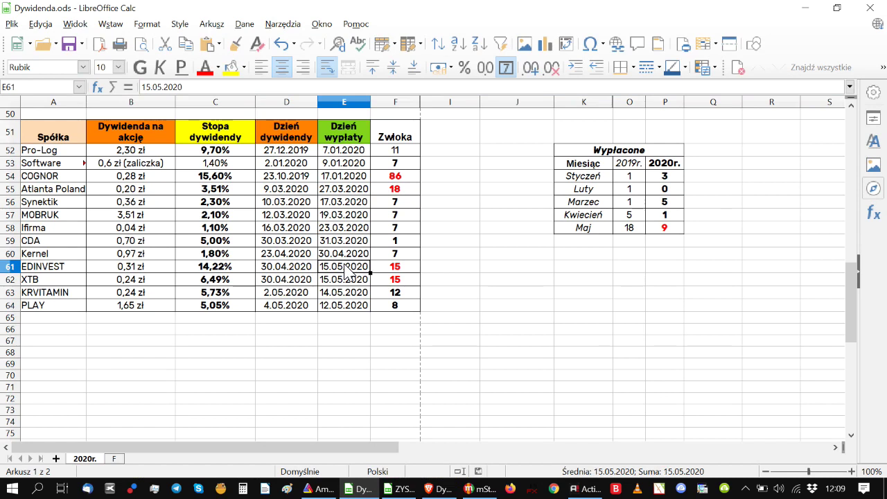
click(346, 257)
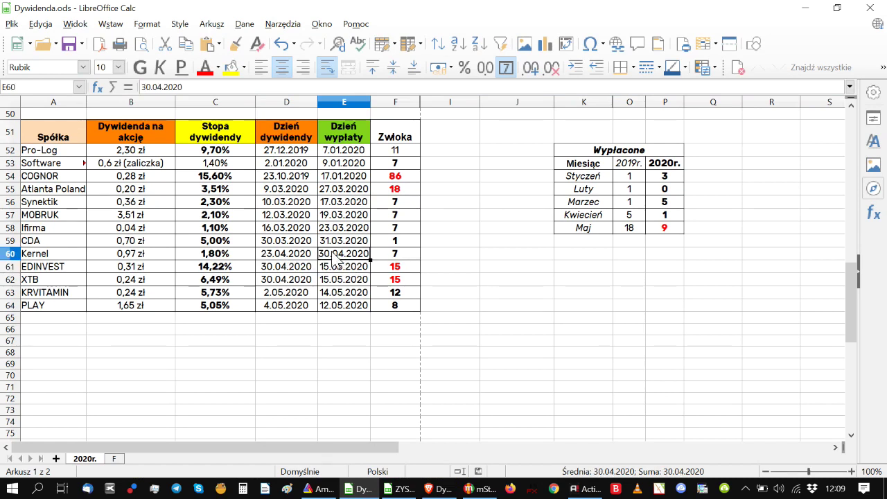
- Compare the monthly payout counts in the Wypłacone table by selecting April 2020 and the January–May totals for 2019 and 2020
click(666, 216)
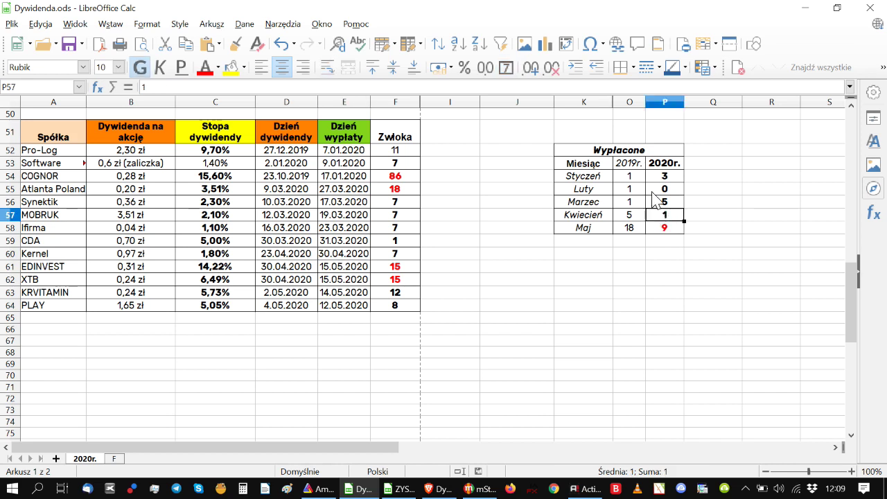
drag(626, 179, 629, 228)
click(624, 253)
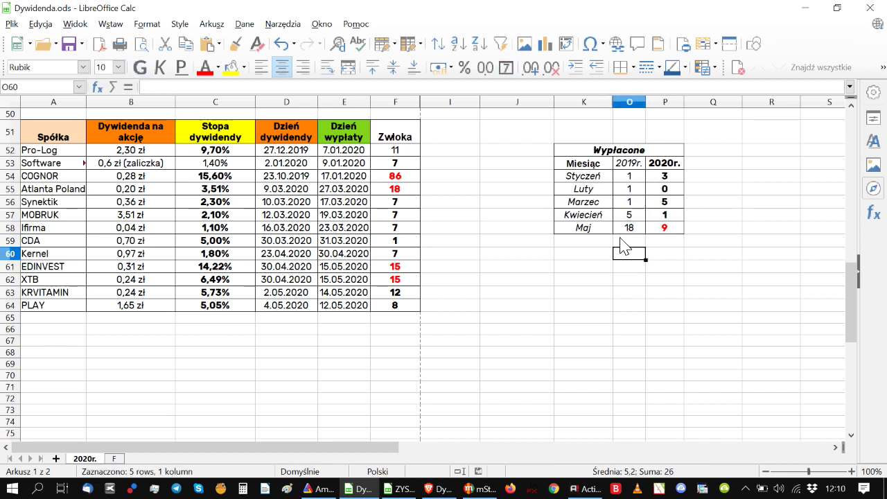
drag(625, 182, 629, 228)
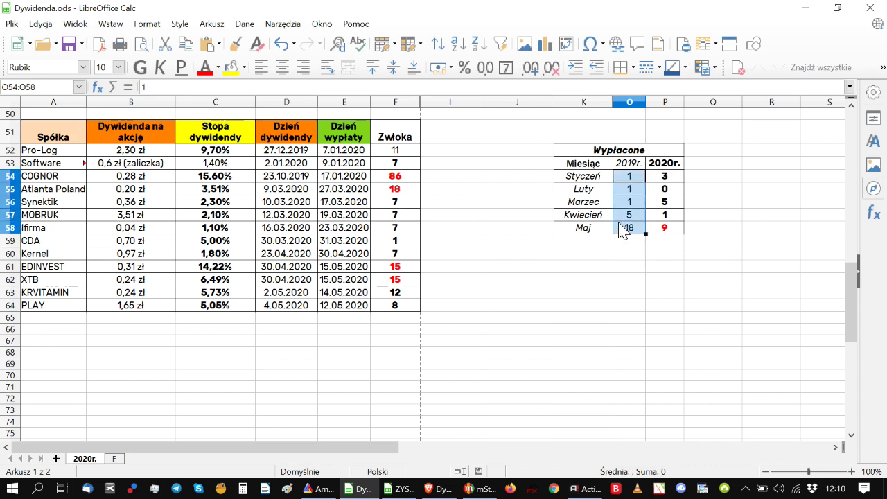
click(633, 255)
drag(661, 182, 658, 234)
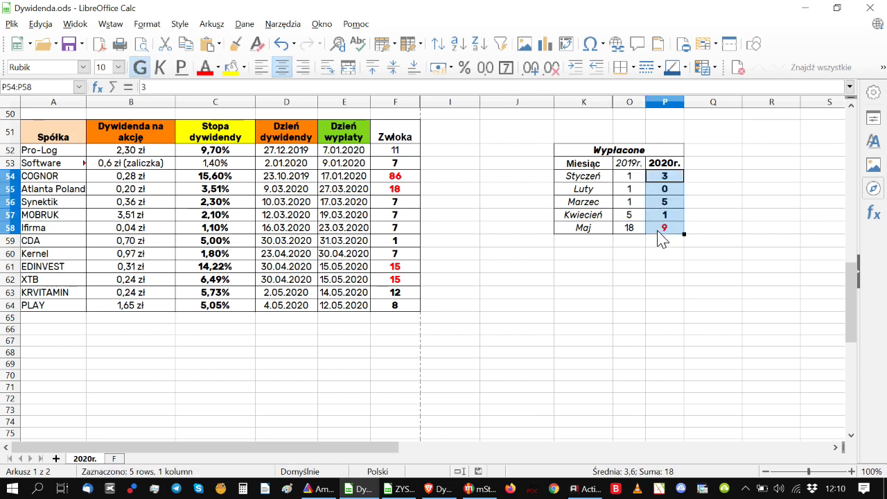
click(630, 255)
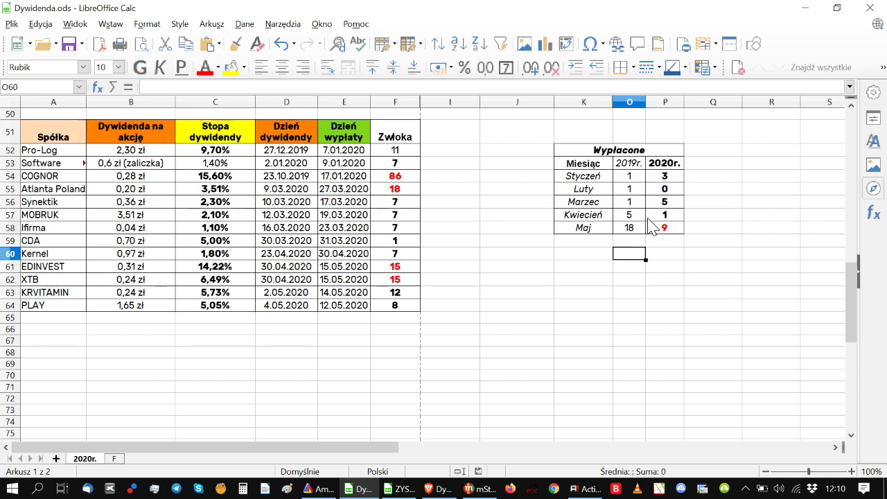
click(658, 241)
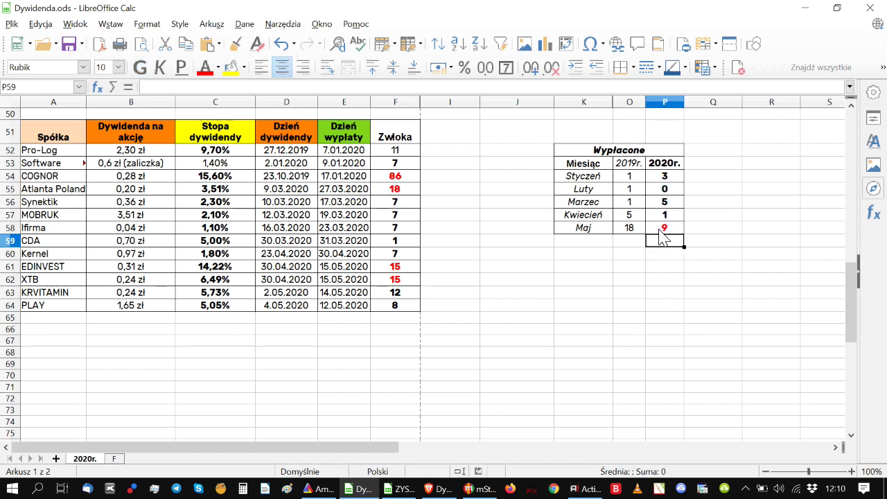
click(663, 219)
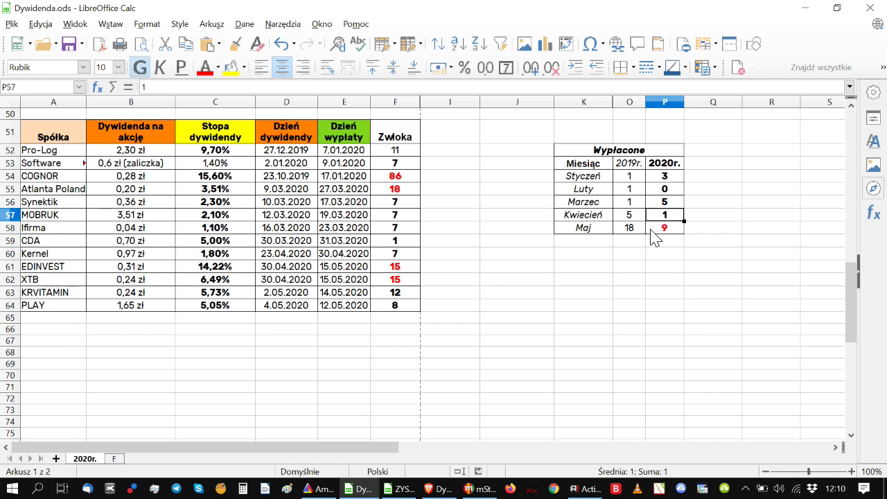
- Select the May payout dates of EDINVEST, XTB, KRVITAMIN and PLAY one after another in cells E61 to E64
click(351, 267)
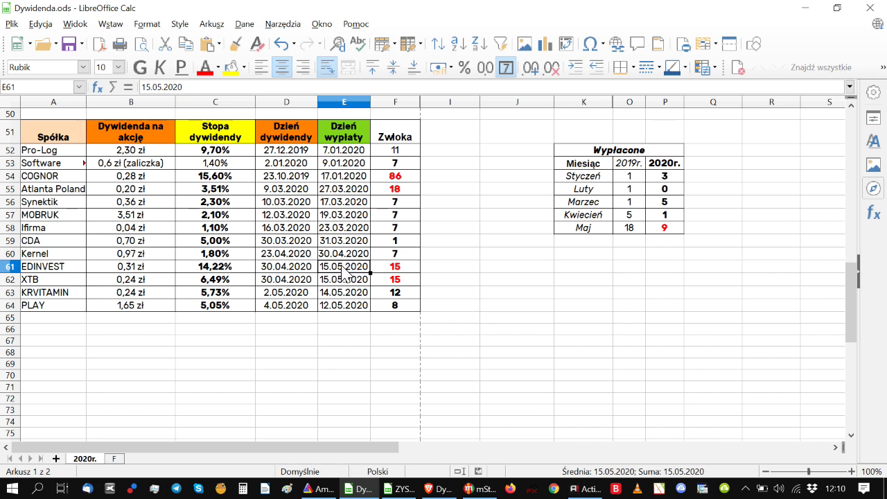
click(344, 279)
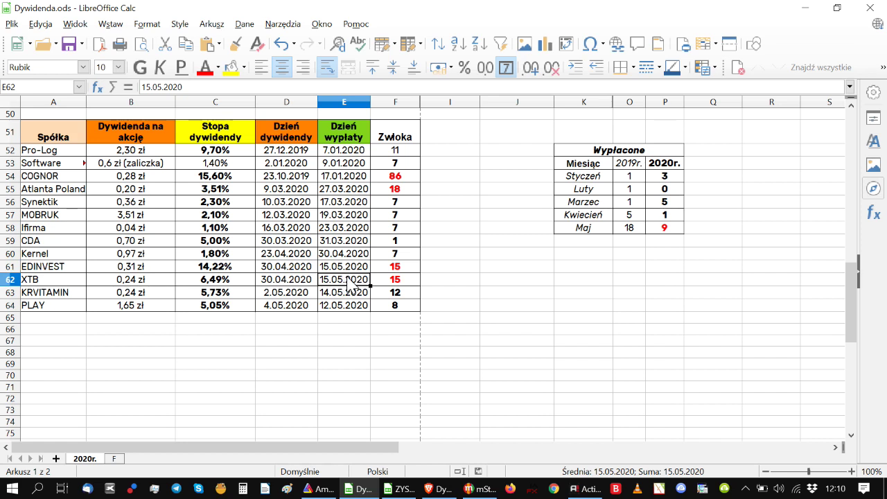
click(352, 295)
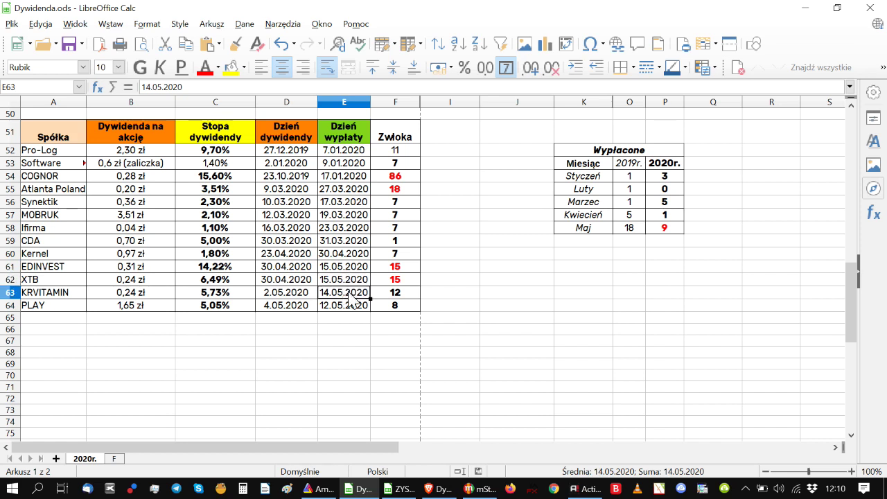
click(351, 309)
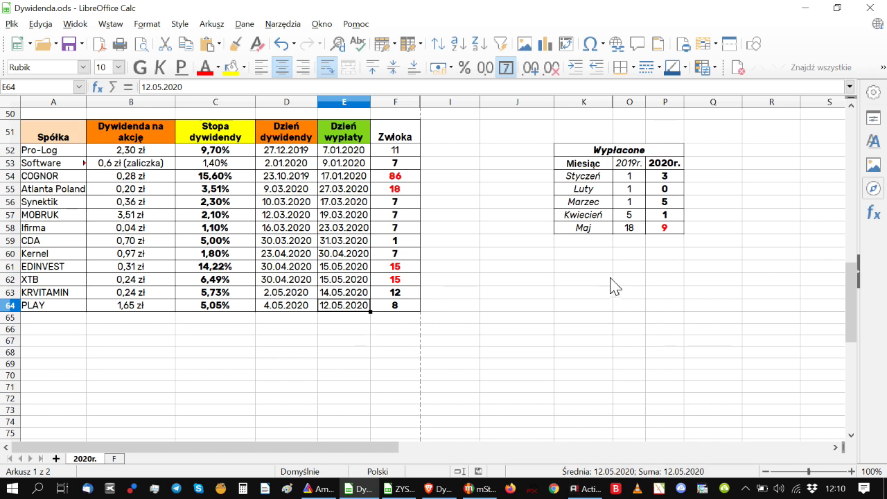
- Point out EDINVEST's payout date in E61 and compare the May payout counts for 2019 and 2020 in the Wypłacone table
click(352, 269)
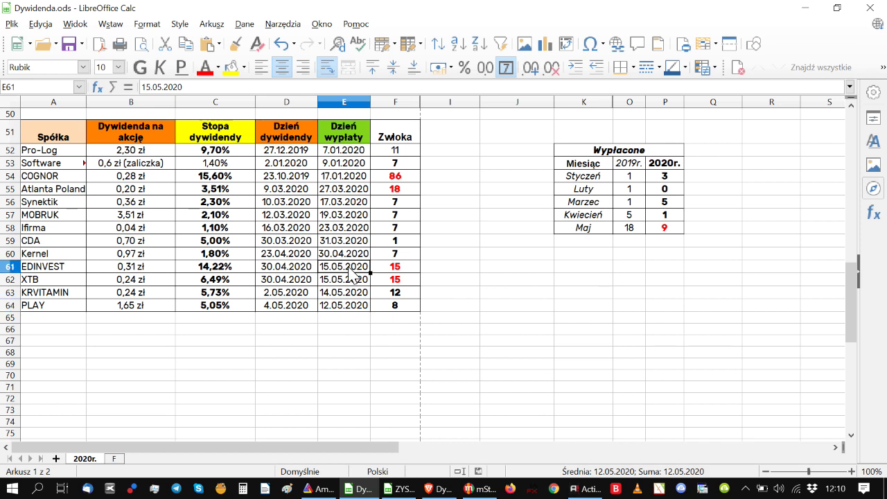
click(659, 232)
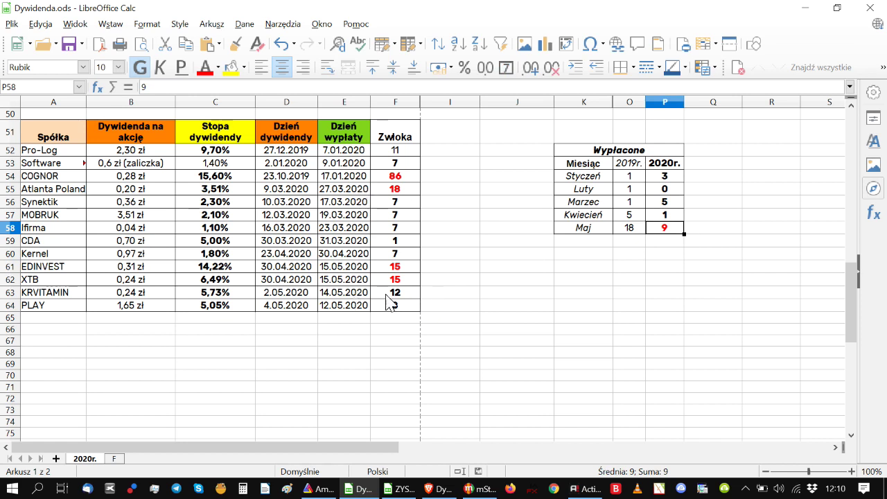
click(627, 230)
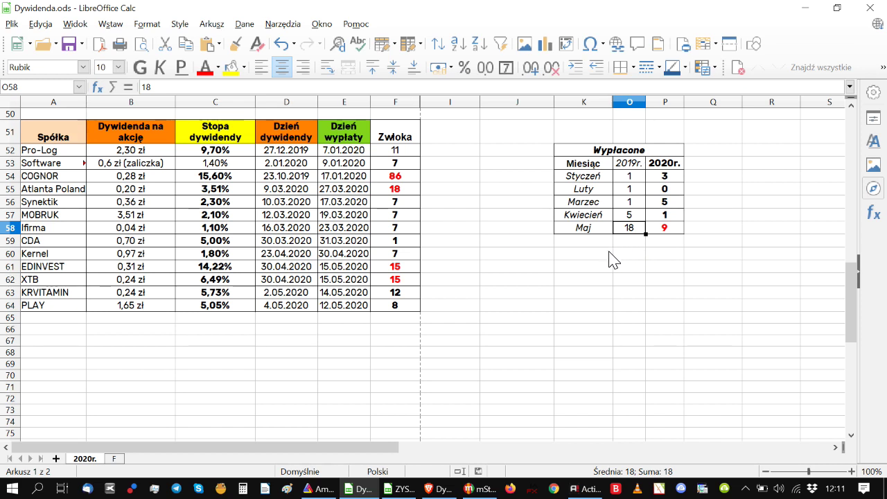
key(Right)
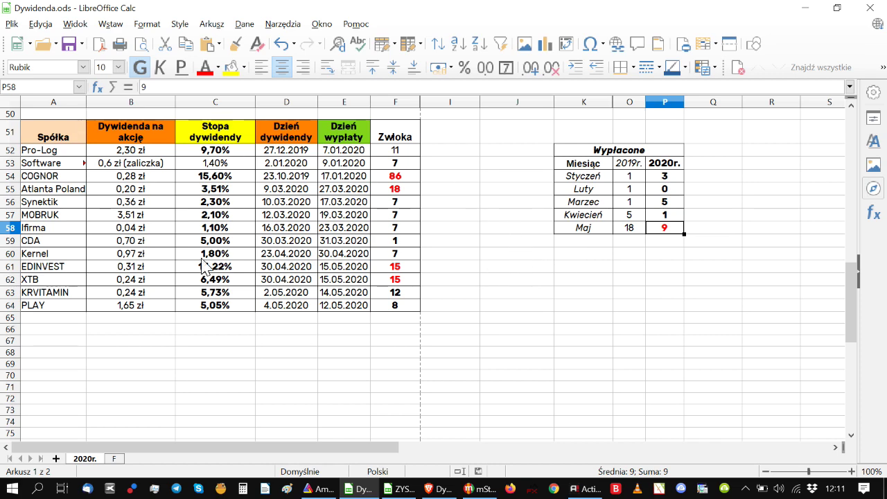
- Filter the upcoming dividends table to dividend days (Dzień dywidendy) in maj 2020 and sort that column in ascending order
scroll(299, 280, up, 6)
scroll(299, 281, up, 10)
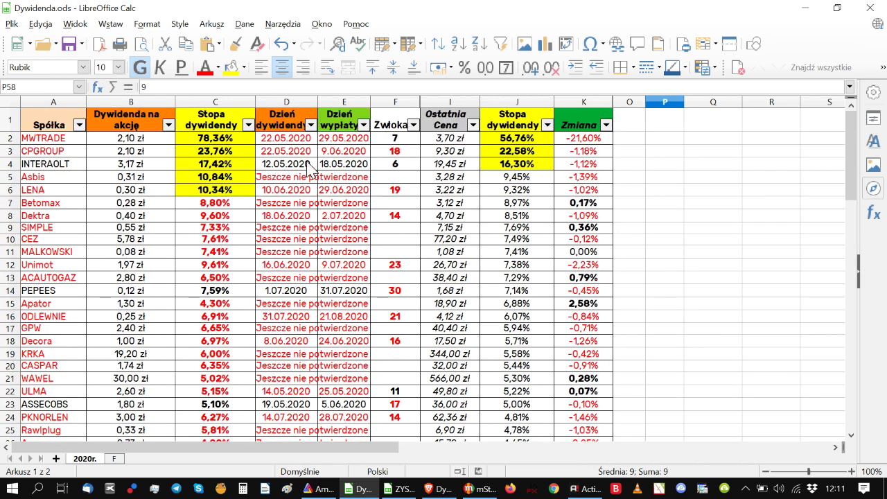
click(310, 125)
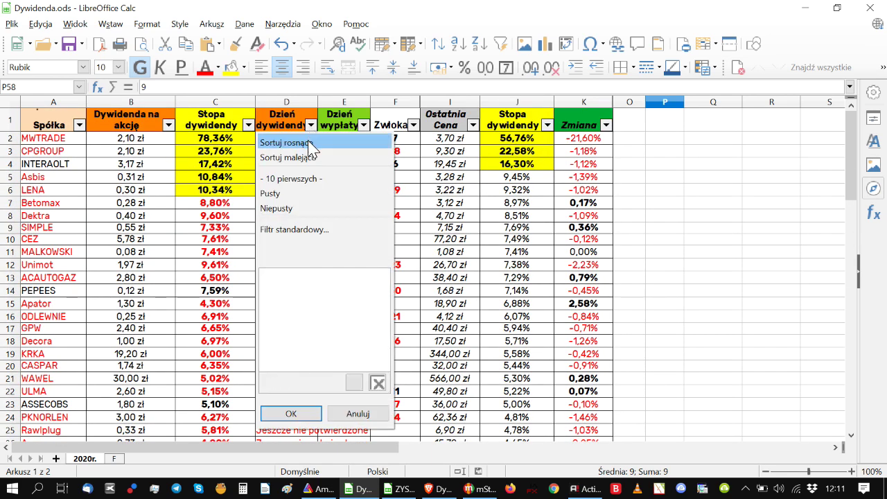
click(278, 383)
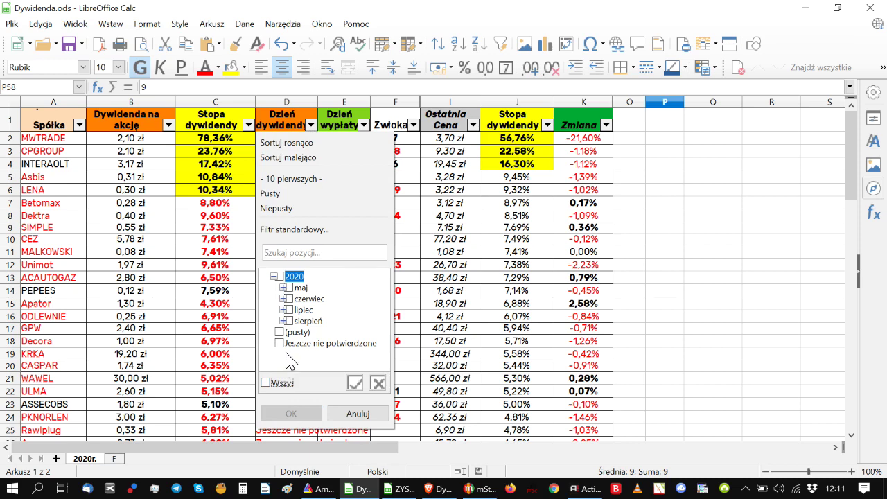
click(288, 287)
click(293, 413)
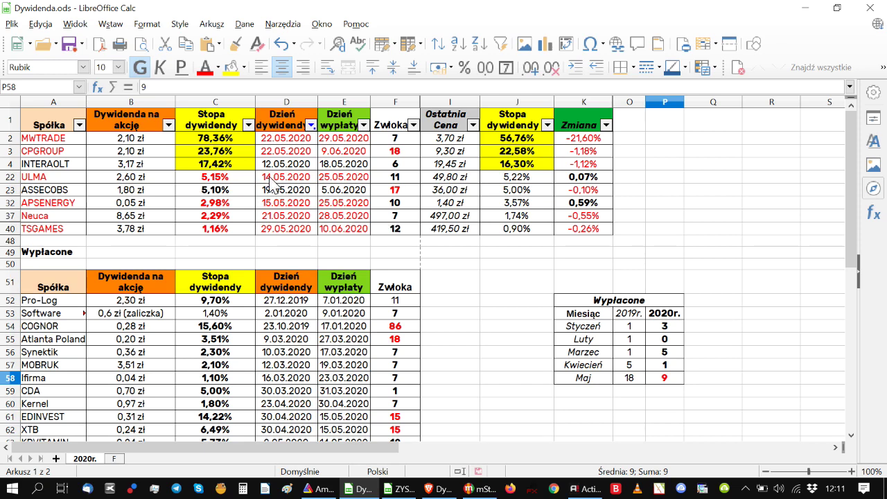
click(311, 125)
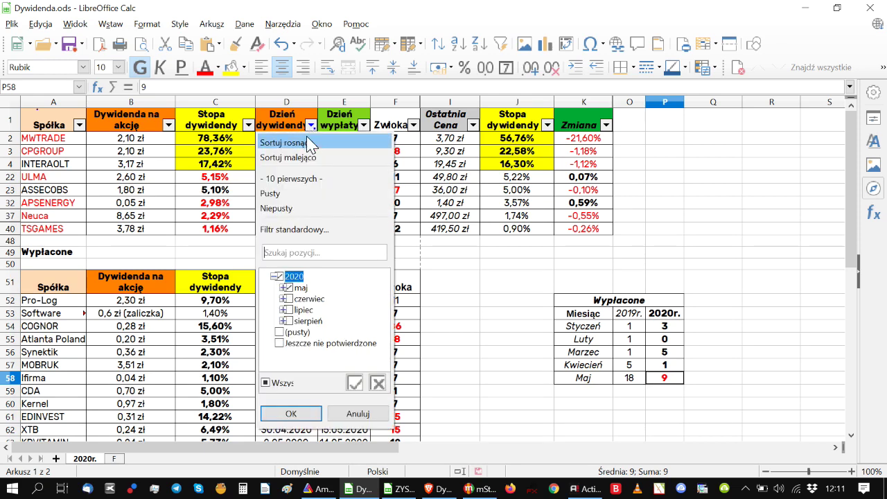
click(305, 142)
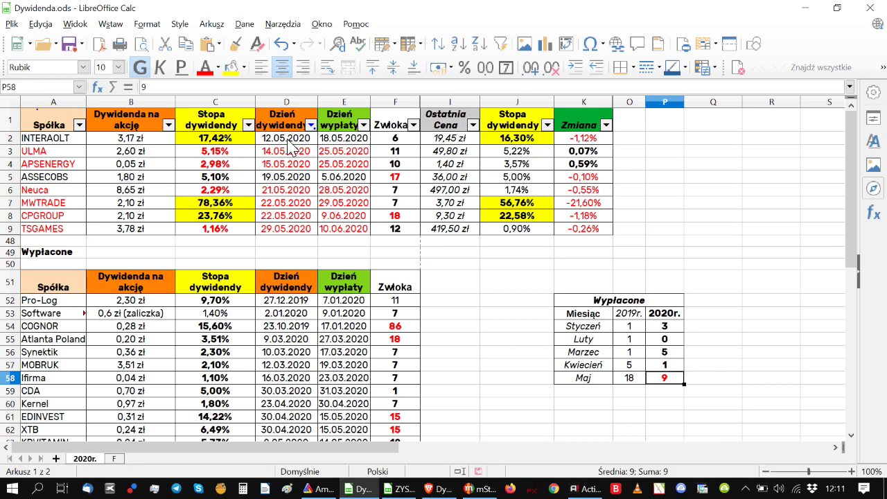
- Select the May dividend days one after another in cells D2 to D9, from INTERAOLT down to TSGAMES
click(296, 141)
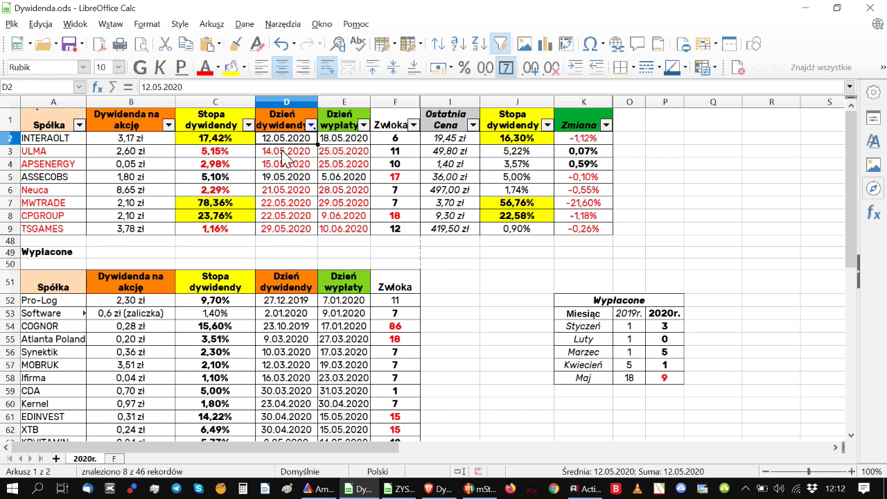
click(283, 153)
click(287, 167)
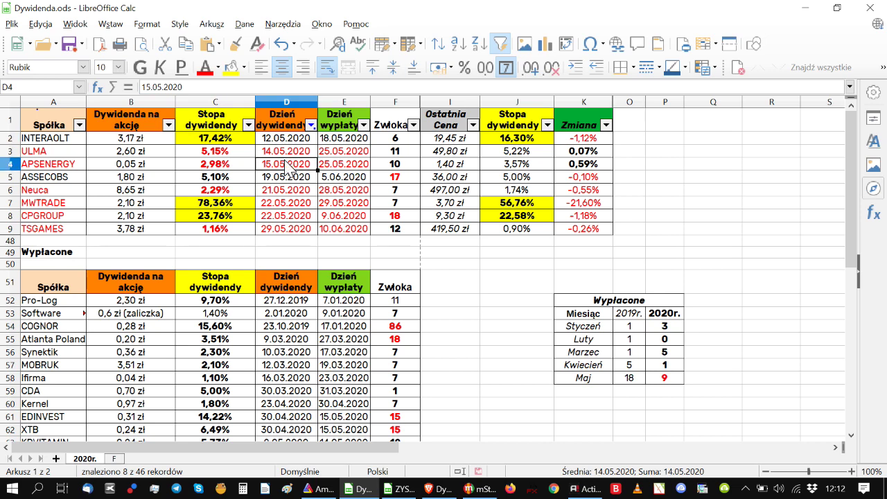
click(287, 178)
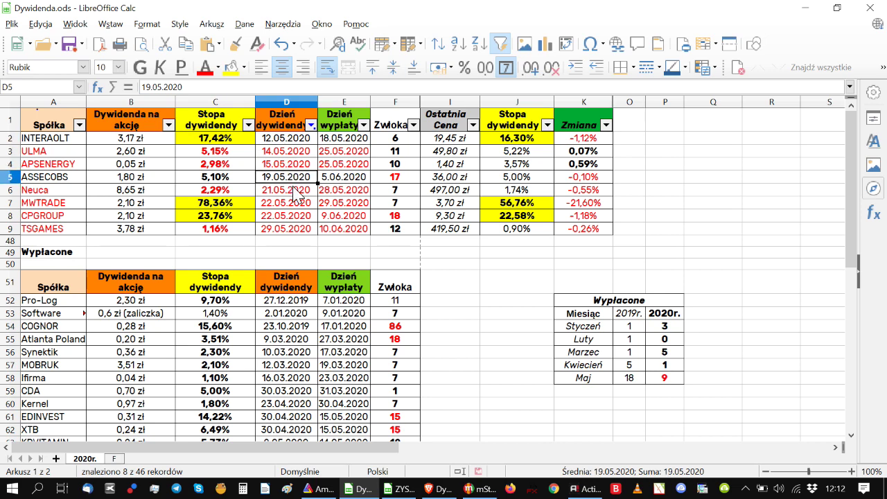
click(290, 196)
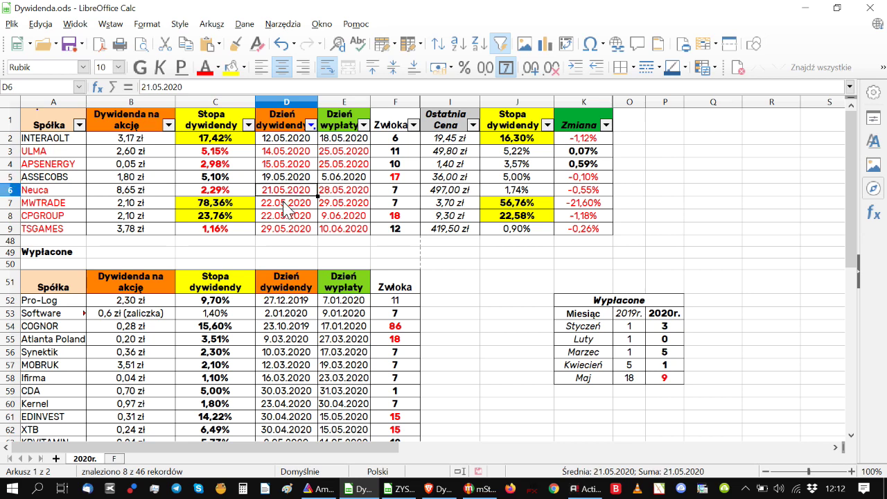
click(283, 205)
click(282, 215)
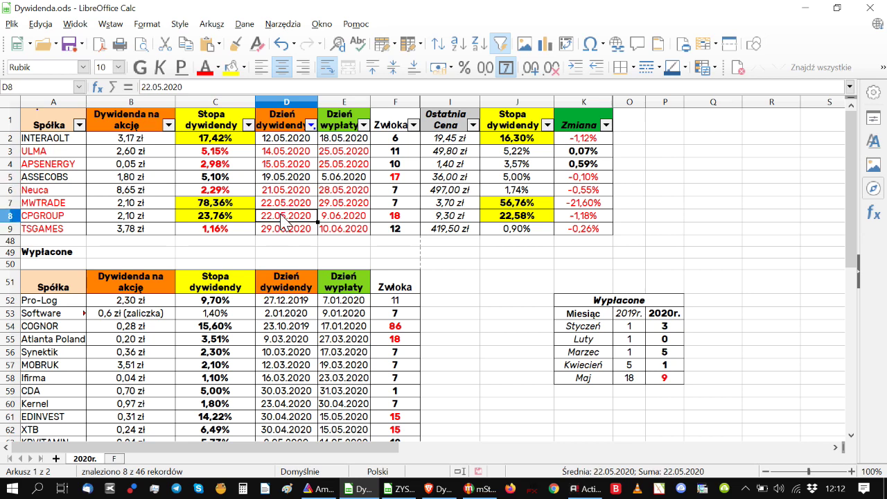
click(284, 234)
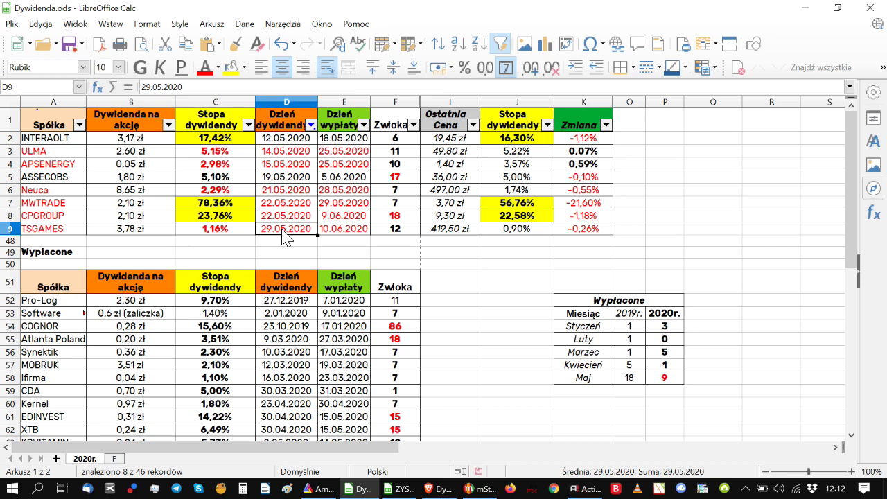
- Sort the filtered table by Stopa dywidendy in column C in descending order and point out the yields of MWTRADE, CPGROUP and INTERAOLT
click(248, 125)
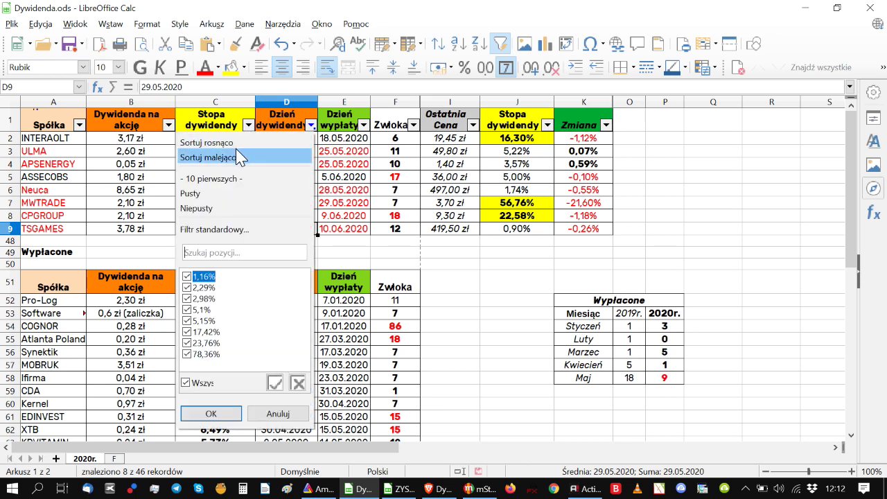
click(236, 154)
click(238, 145)
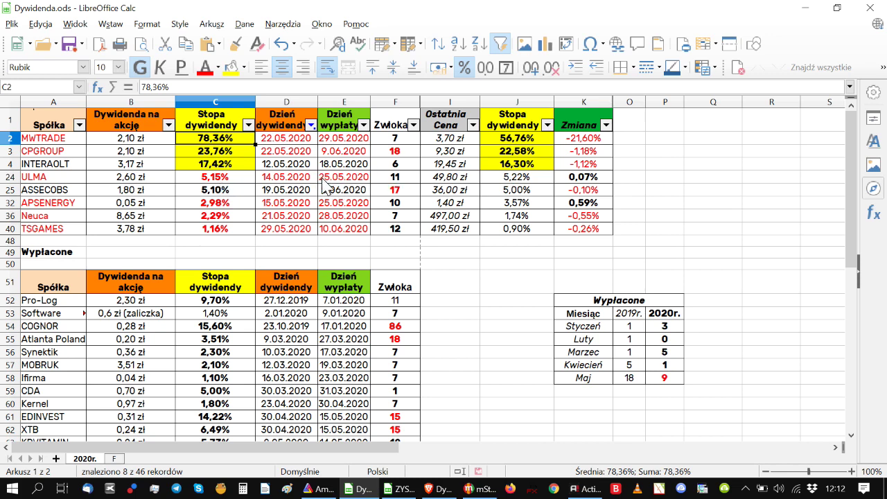
click(227, 155)
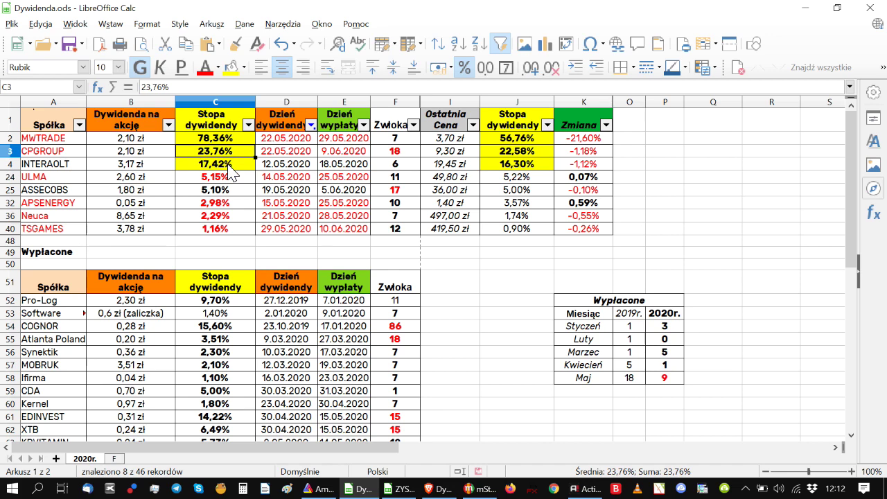
click(228, 166)
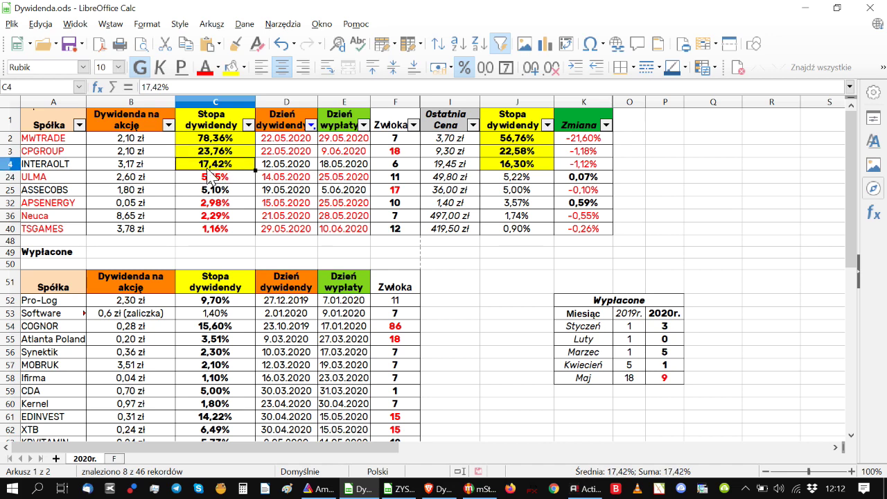
- Switch to jakinwestowac.com in the Brave browser, look through the home page articles and reopen the Dywidenda page
click(434, 490)
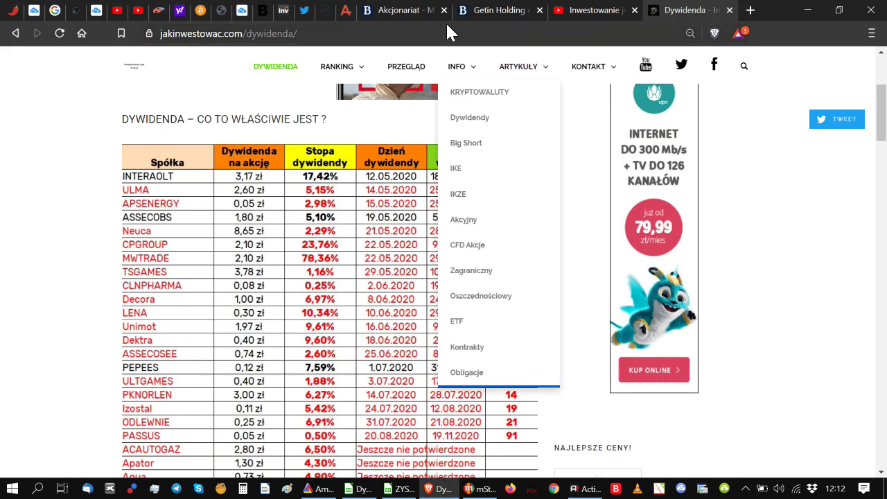
scroll(275, 152, up, 3)
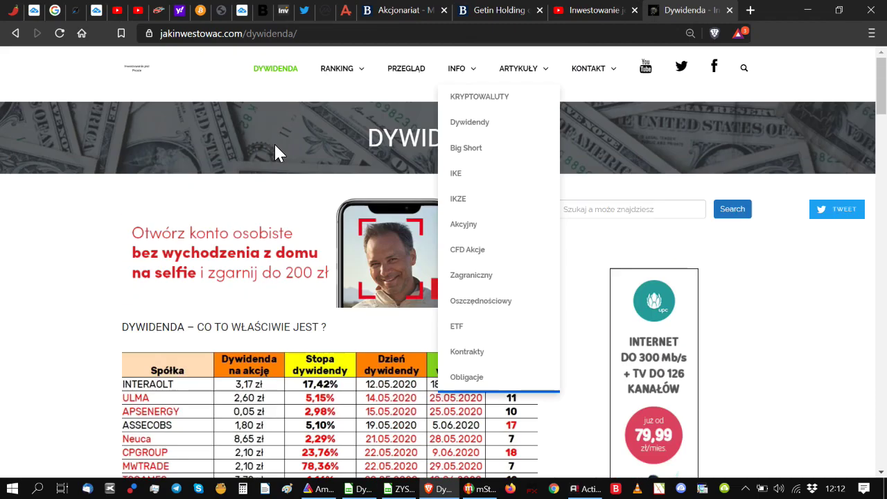
click(143, 72)
scroll(350, 290, down, 6)
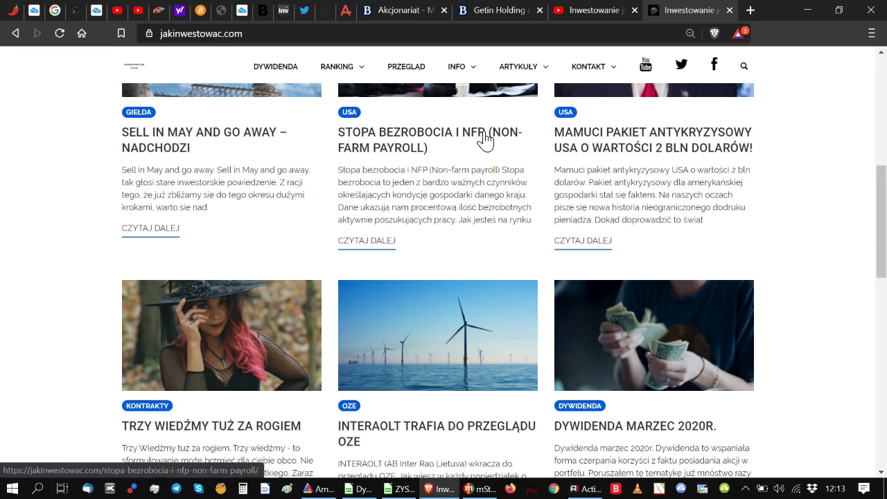
scroll(421, 214, up, 6)
click(281, 70)
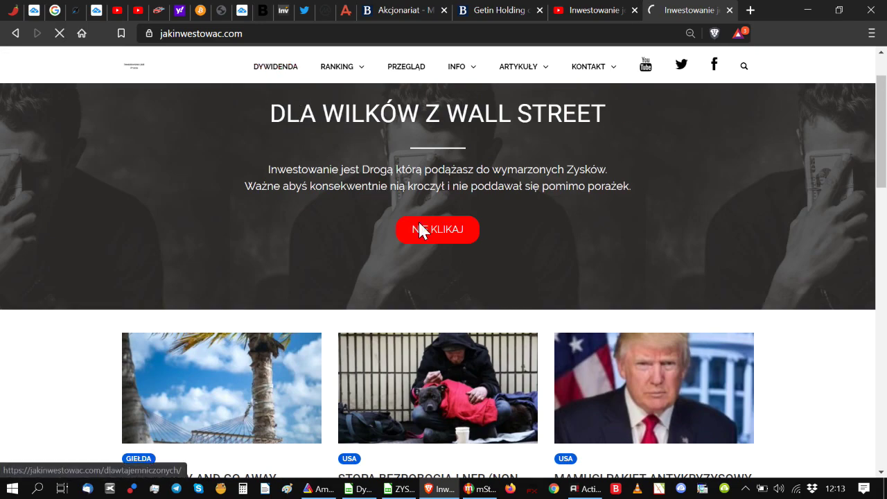
- Switch back to Dywidenda.ods in LibreOffice Calc and point out the dividend yields of ULMA, ASSECOBS, APSENERGY, Neuca and TSGAMES in column C
click(358, 488)
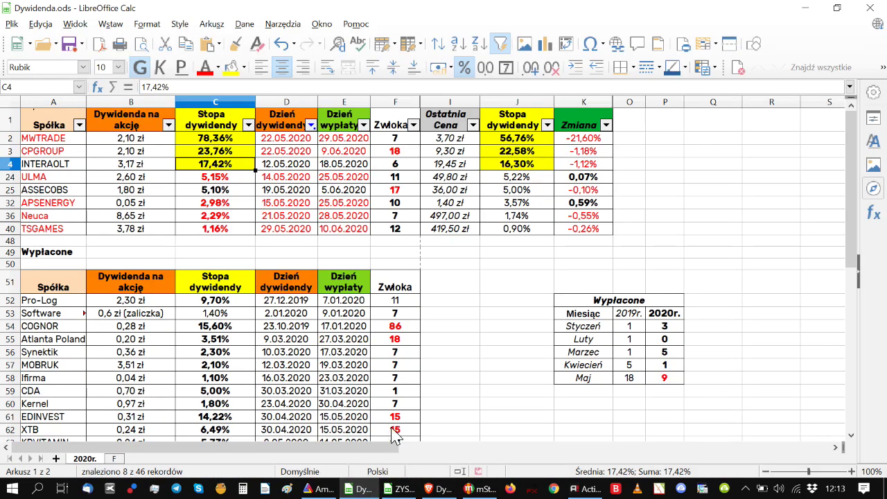
click(227, 178)
click(225, 194)
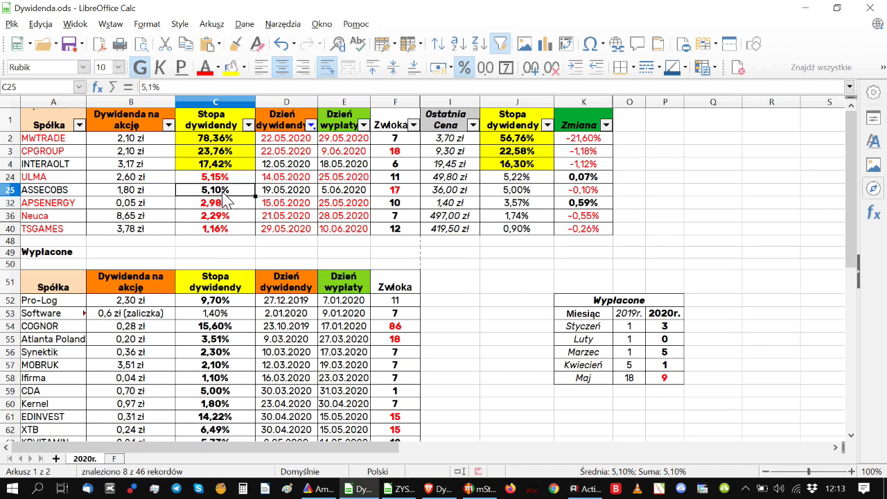
click(229, 202)
click(231, 219)
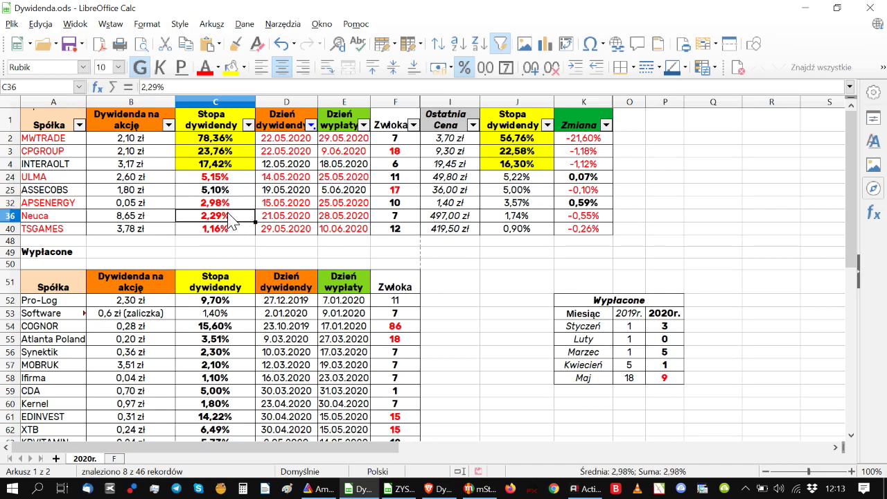
click(239, 231)
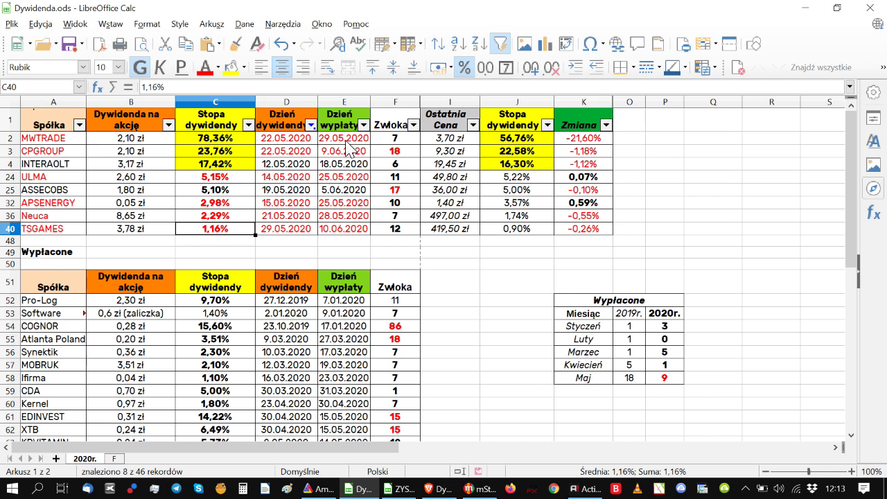
- Clear the May filter on the Dzień dywidendy column so that all upcoming dividends are included again
click(364, 125)
click(296, 146)
click(309, 125)
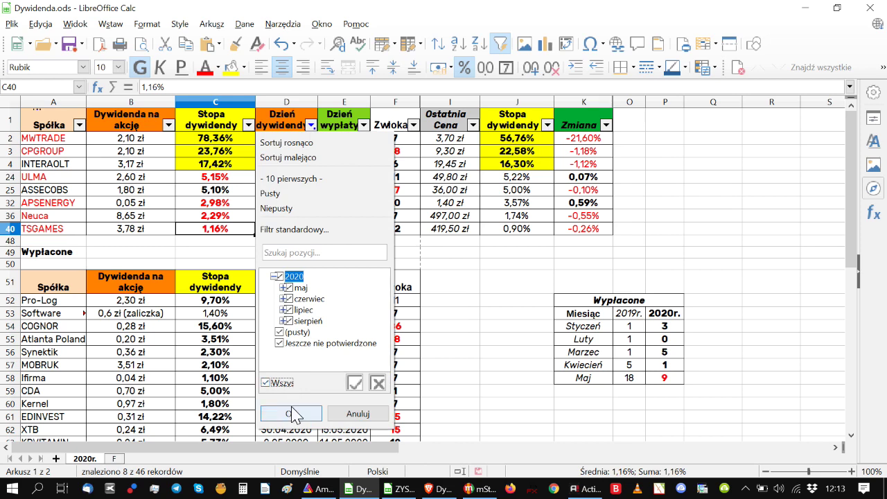
click(293, 413)
- Filter the Dzień wypłaty column to payouts in maj 2020 and sort the payout dates in ascending order
click(363, 125)
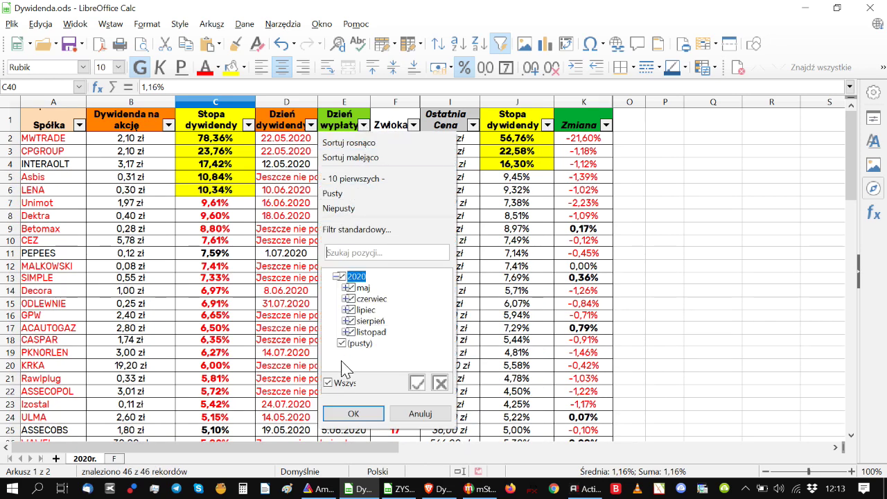
click(340, 383)
click(350, 288)
click(355, 413)
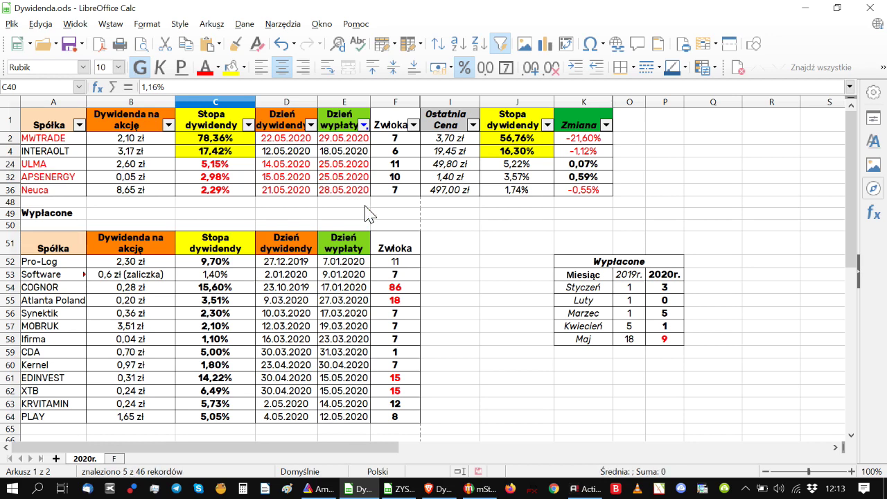
click(364, 125)
click(359, 160)
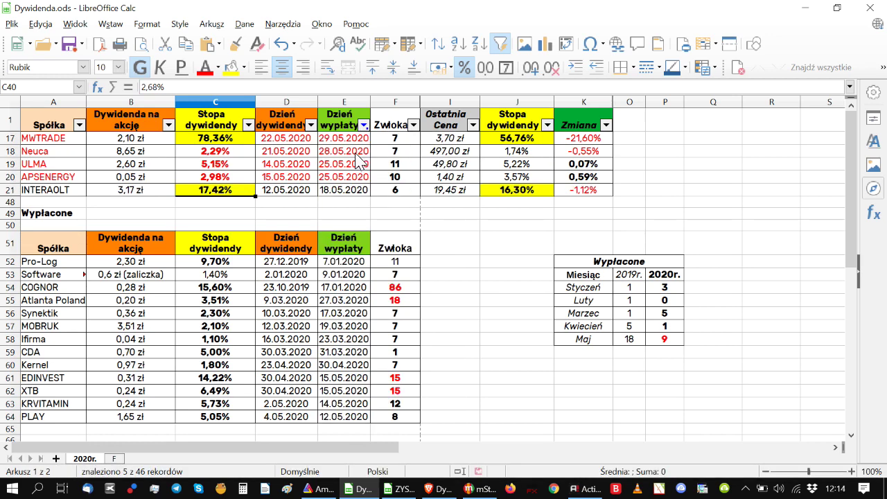
click(364, 126)
click(360, 144)
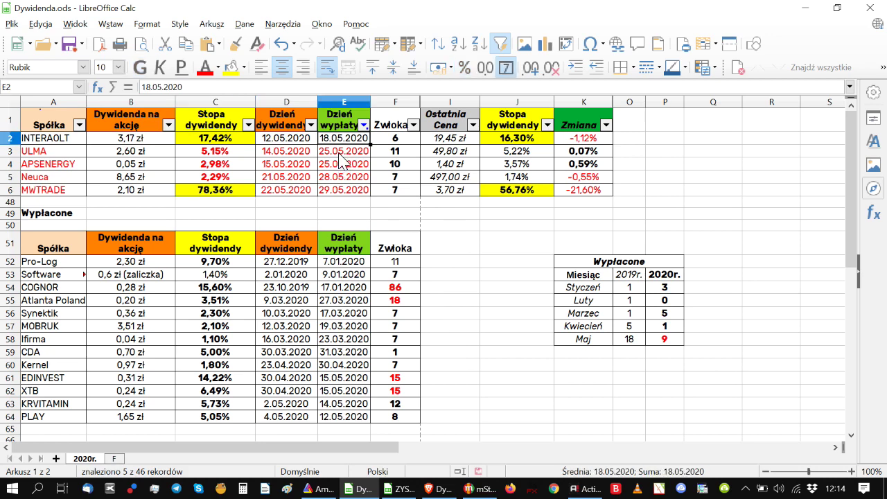
- Point out the payout dates of ULMA, APSENERGY, Neuca, MWTRADE and INTERAOLT, plus ULMA's Zwłoka value
click(340, 155)
click(349, 166)
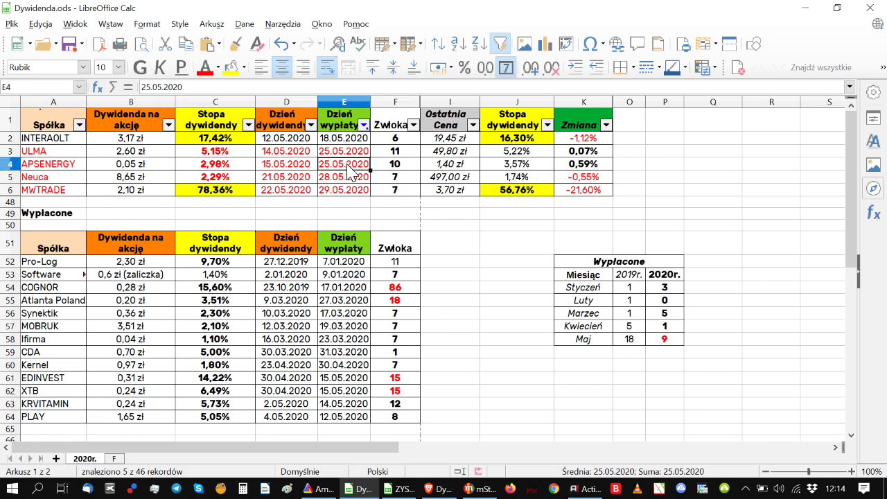
click(351, 181)
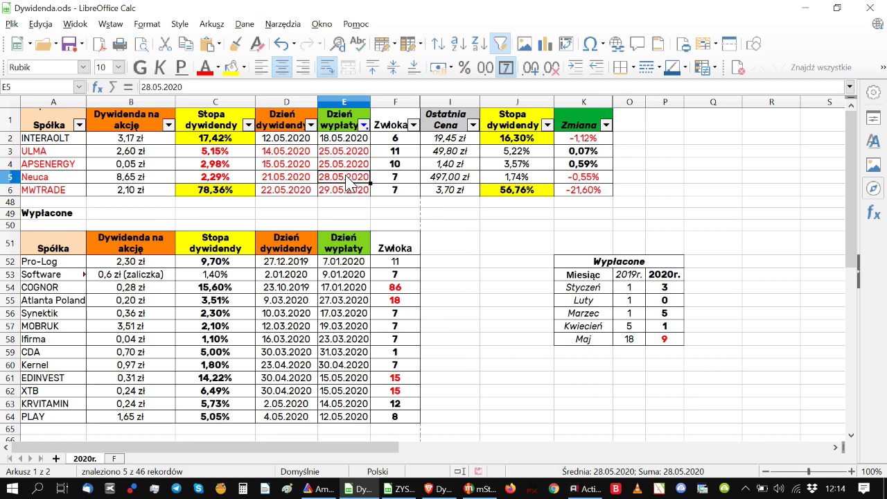
click(341, 192)
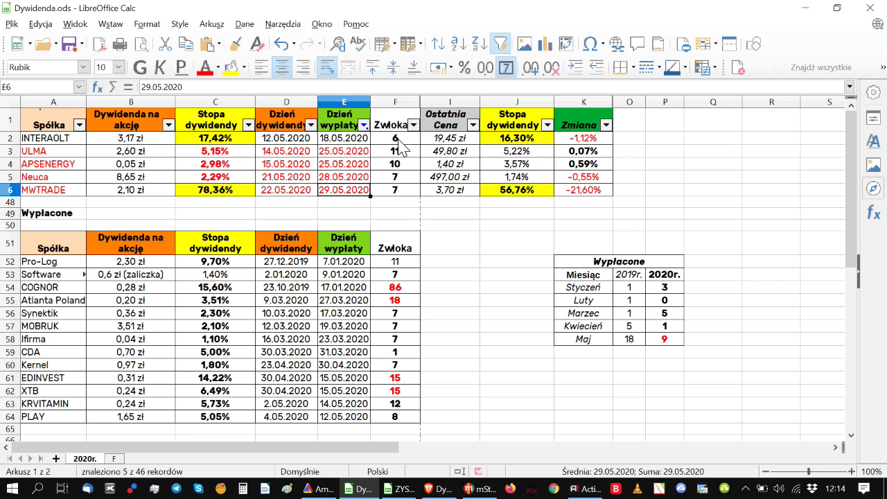
click(354, 141)
click(391, 151)
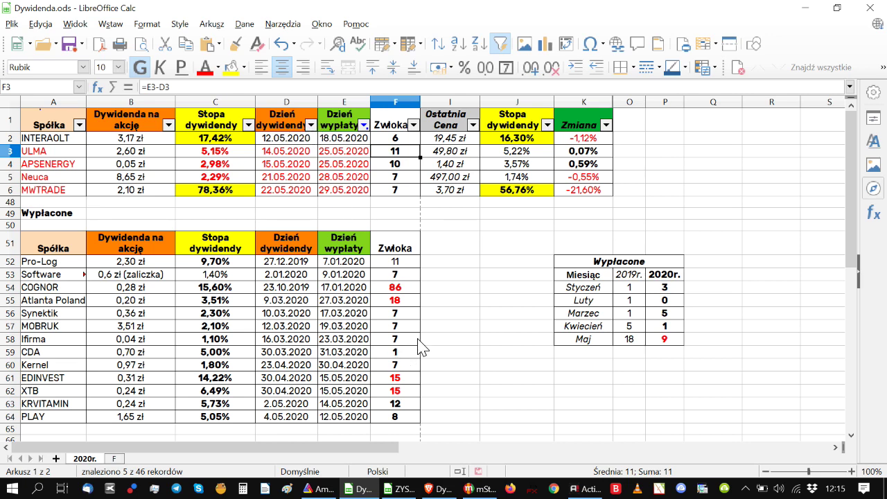
- Switch to jakinwestowac.com in Brave, open the LOKATA ranking page and examine the Santander Consumer Bank deposit offer's interest rate
click(442, 489)
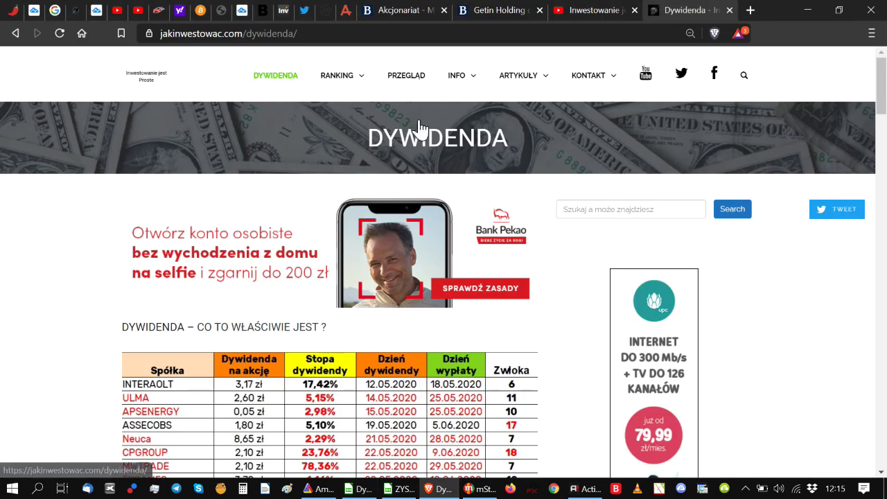
mouse_move(339, 82)
click(339, 134)
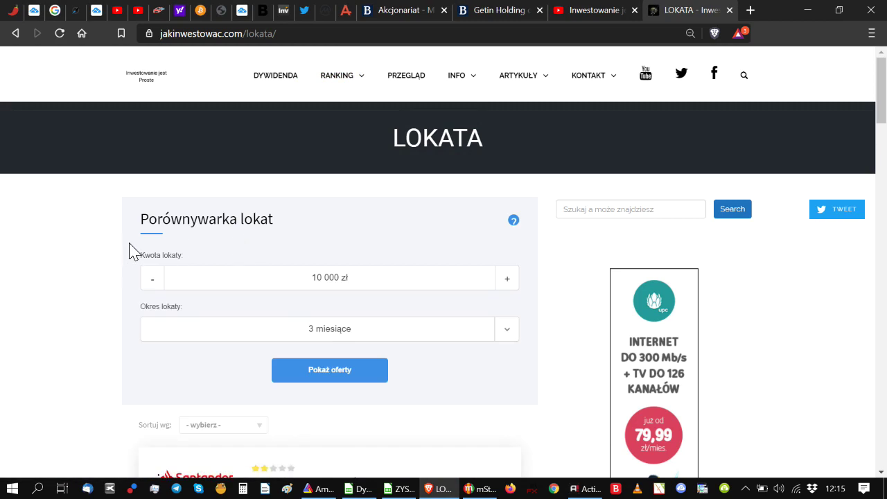
scroll(127, 246, down, 2)
scroll(194, 307, down, 1)
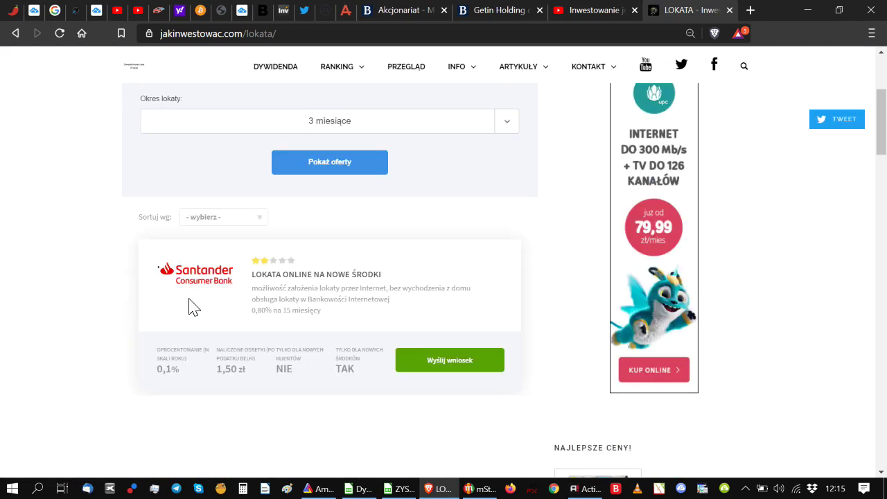
mouse_move(158, 378)
mouse_down()
mouse_move(184, 379)
mouse_move(156, 375)
mouse_up()
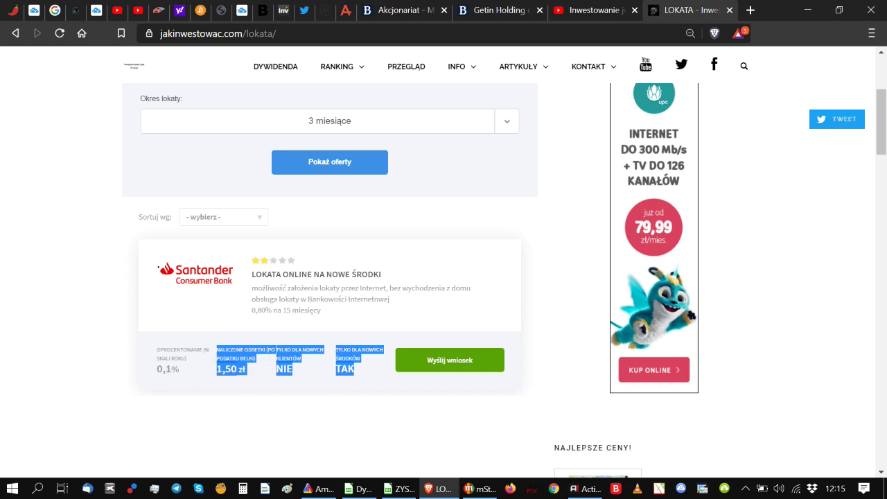
scroll(137, 299, up, 1)
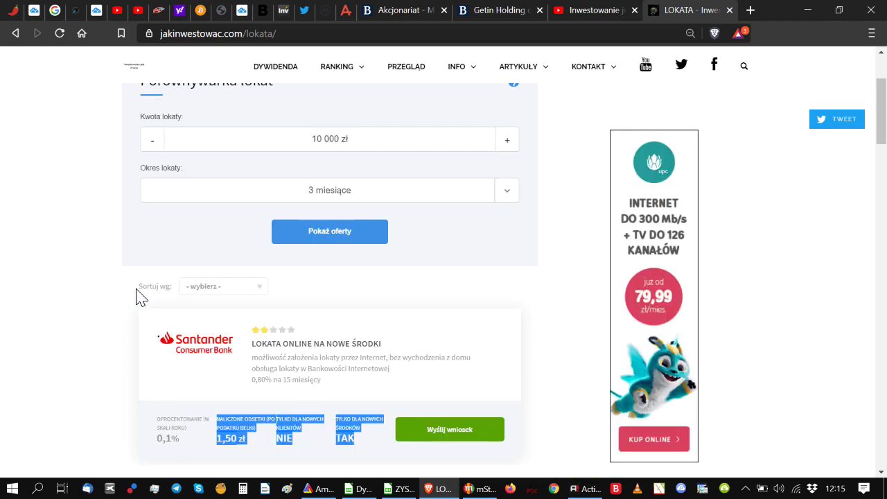
scroll(208, 258, up, 2)
scroll(291, 235, down, 2)
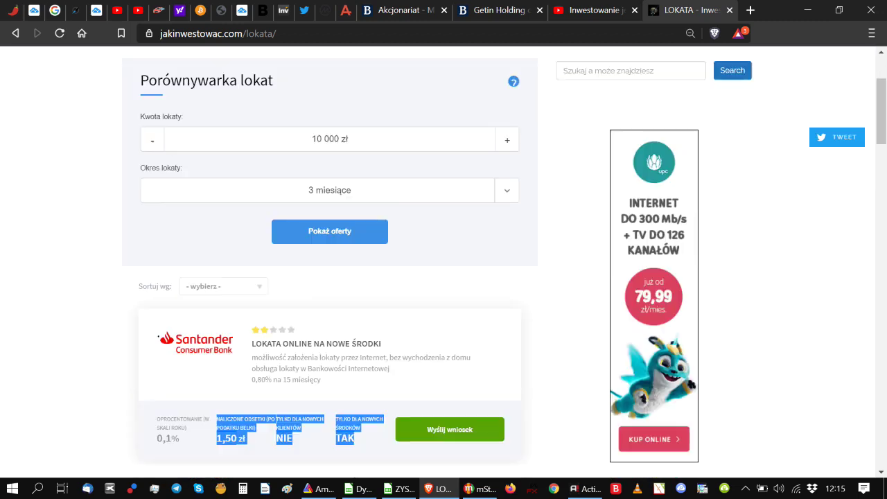
- Compare the 10 000 zł deposit offers for terms of 1 miesiąc, 6 miesięcy and 12 miesięcy
click(332, 198)
click(264, 208)
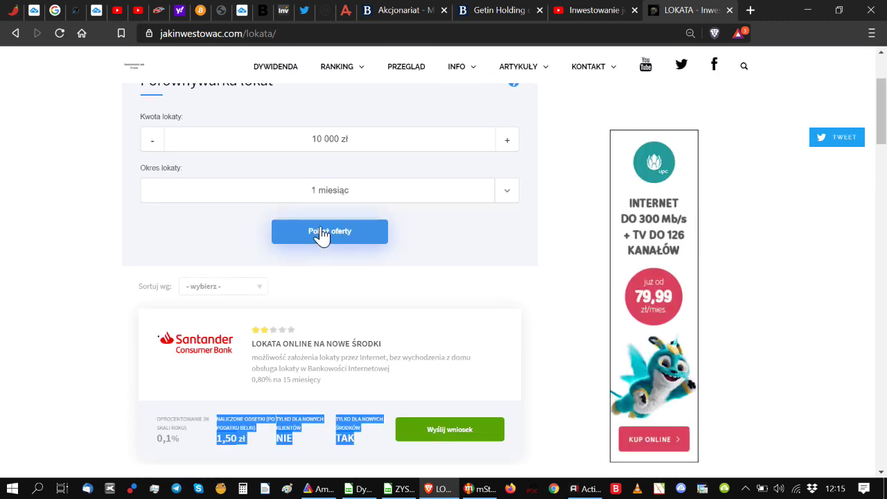
click(323, 233)
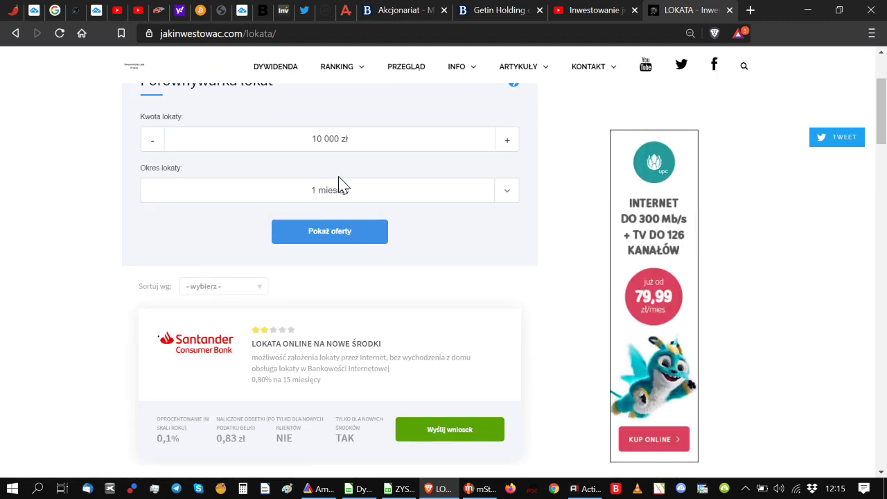
click(339, 188)
click(294, 241)
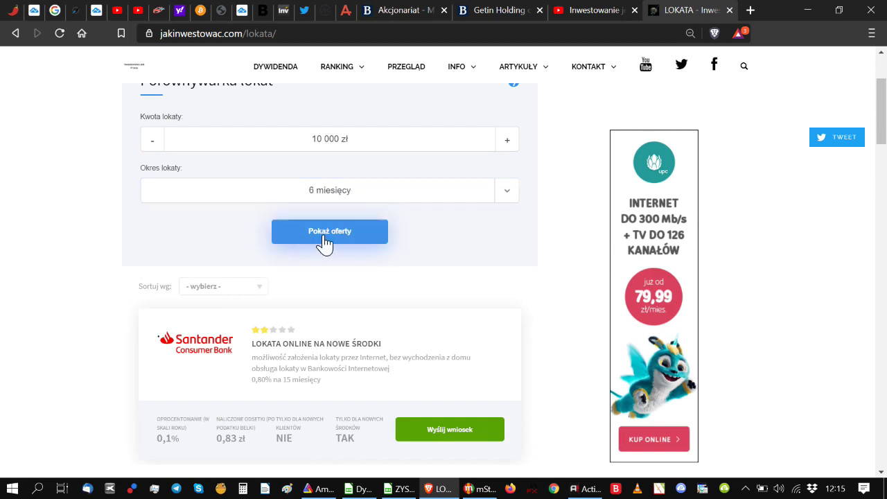
click(327, 237)
click(329, 191)
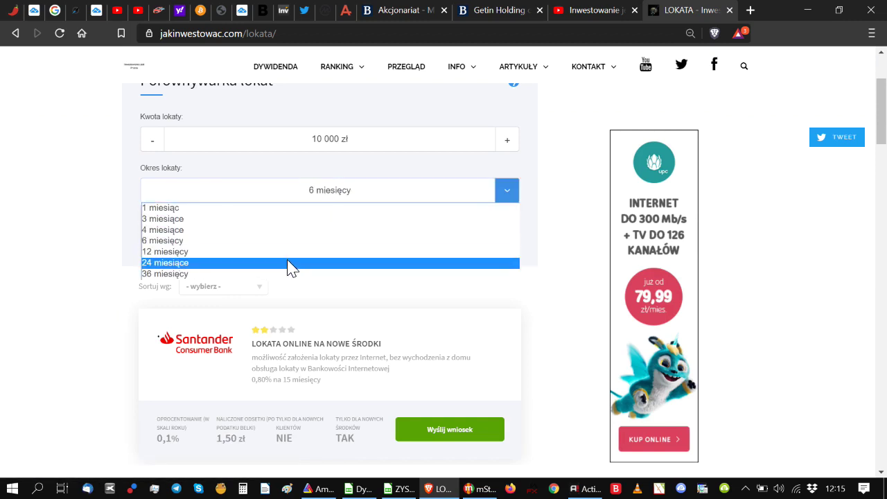
click(288, 253)
click(317, 250)
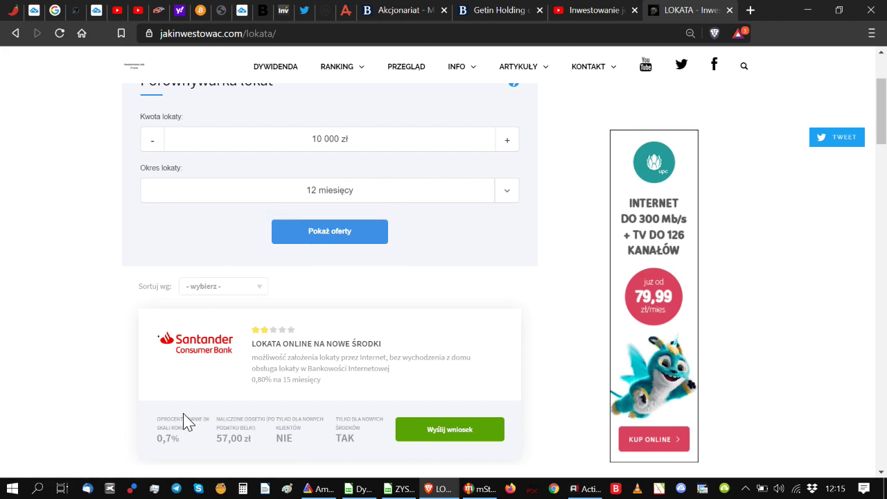
- Open the site's Kalkulator page and calculate the interest on a 10 000 PLN, 12-month deposit at 0,7% nominal interest
scroll(370, 301, up, 2)
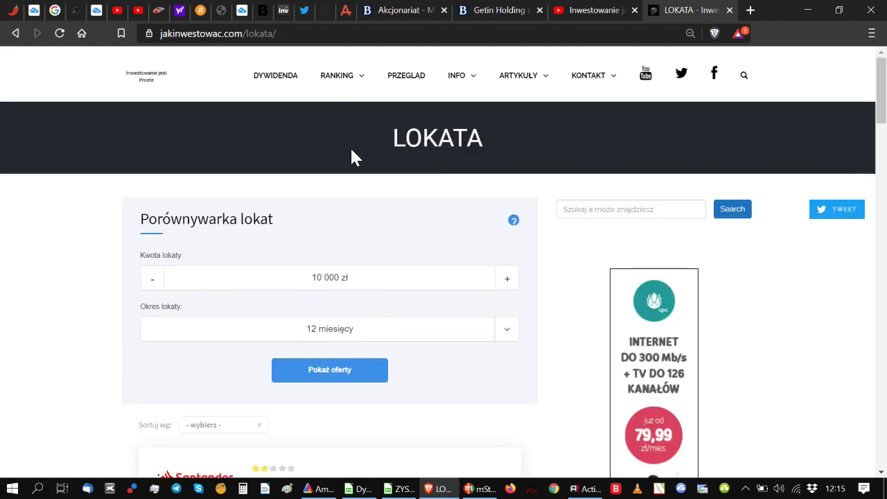
mouse_move(336, 86)
click(334, 108)
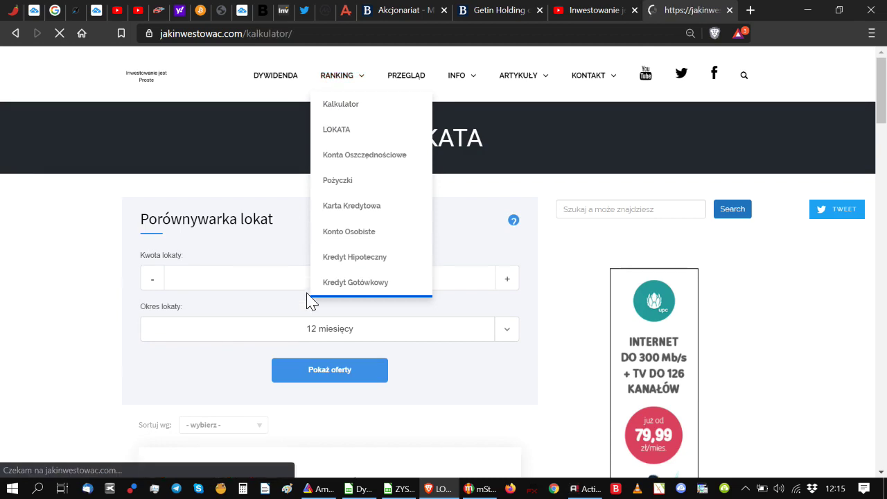
scroll(284, 300, down, 1)
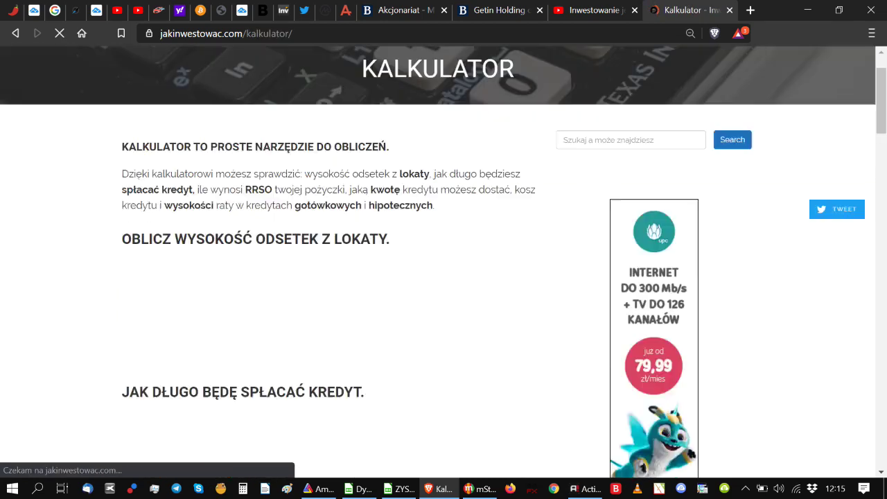
scroll(291, 275, down, 1)
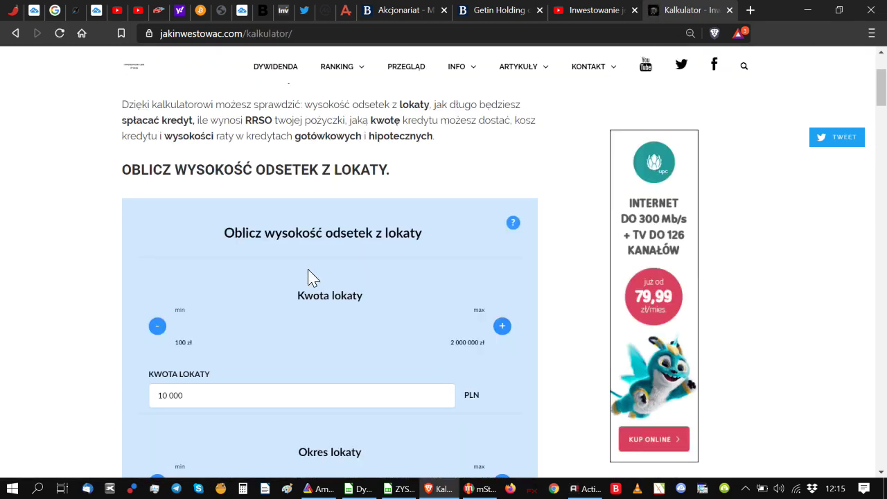
scroll(300, 294, down, 2)
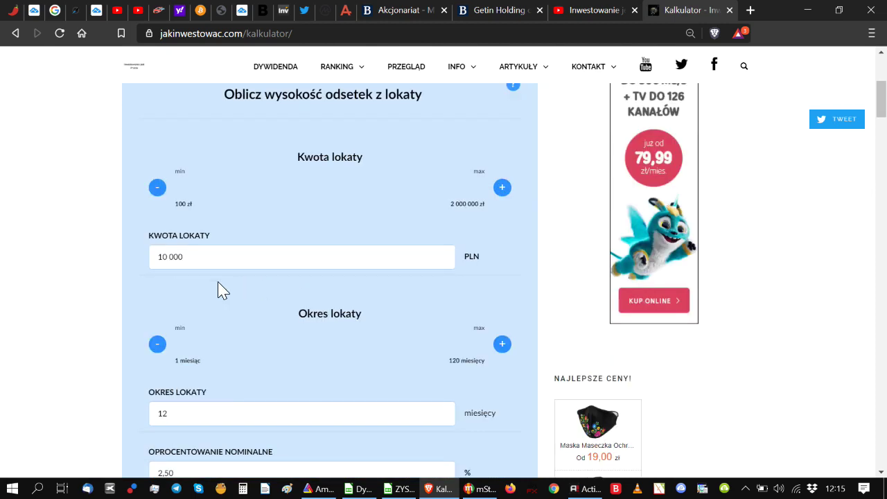
scroll(214, 333, down, 1)
drag(174, 404, 123, 406)
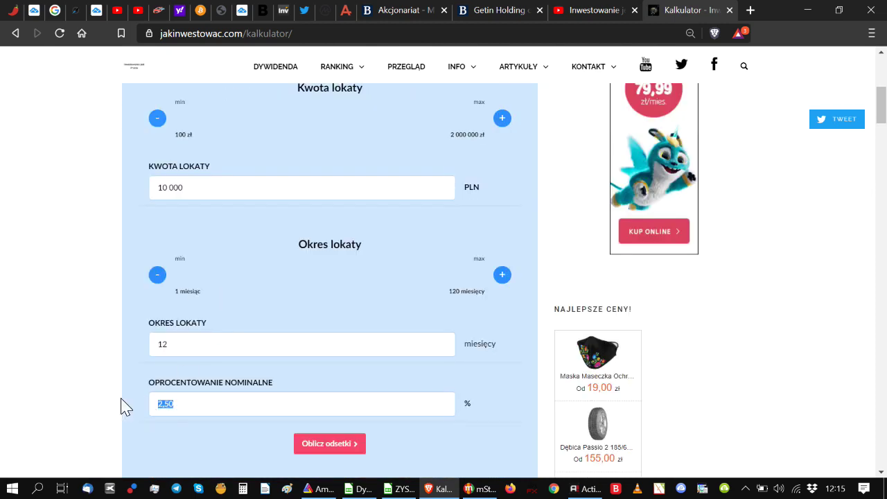
text(0,7)
click(320, 444)
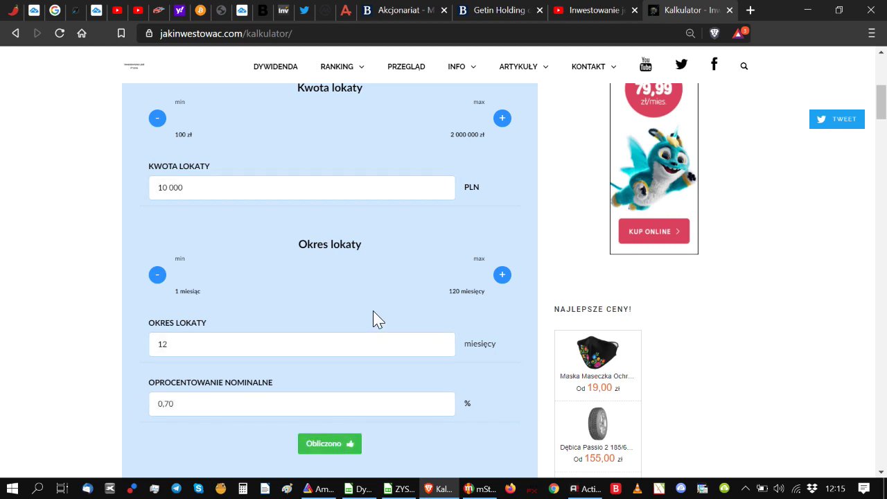
scroll(374, 308, up, 2)
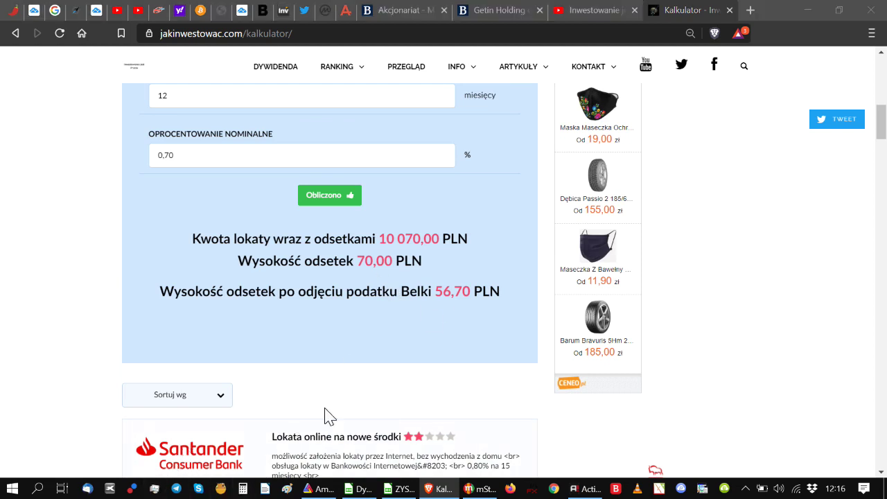
- Divide the after-tax interest of 56,7 by 12 in the Windows Kalkulator app and close the app
click(357, 331)
click(412, 331)
click(413, 402)
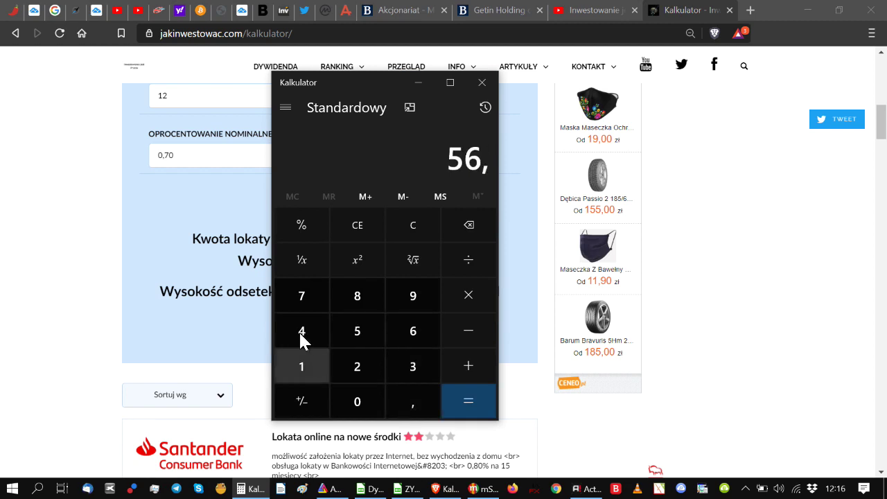
click(302, 296)
click(468, 260)
click(302, 365)
click(355, 368)
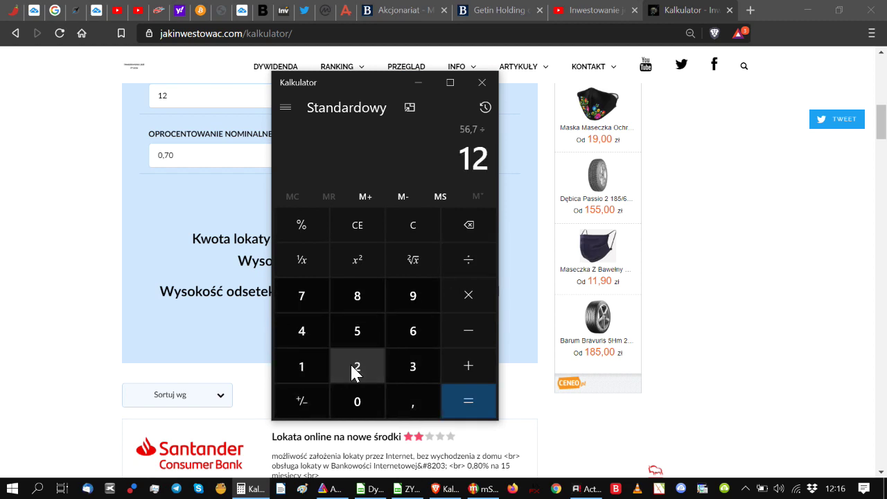
click(465, 404)
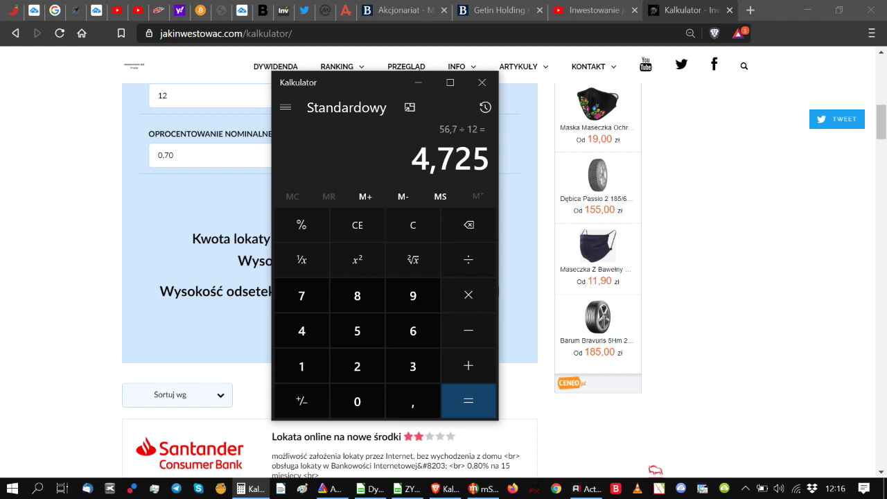
click(481, 82)
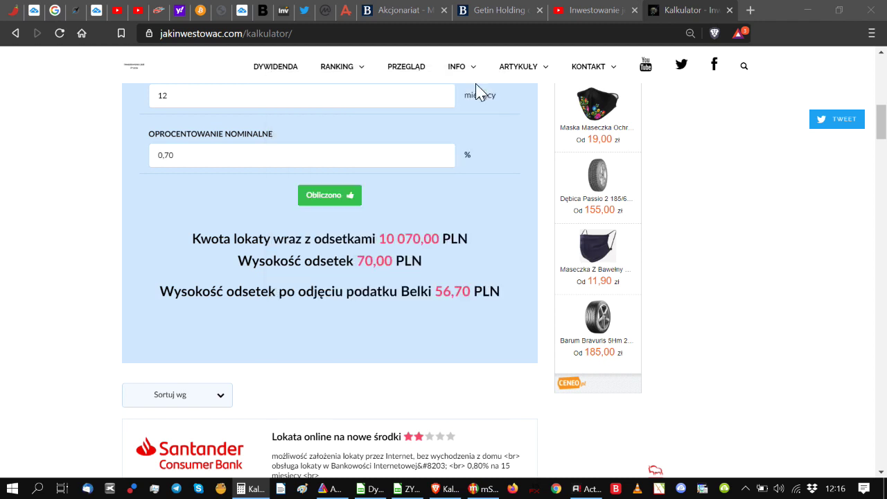
- Switch back to Dywidenda.ods in LibreOffice Calc and reset the AutoFilter to list all companies again
scroll(507, 304, up, 2)
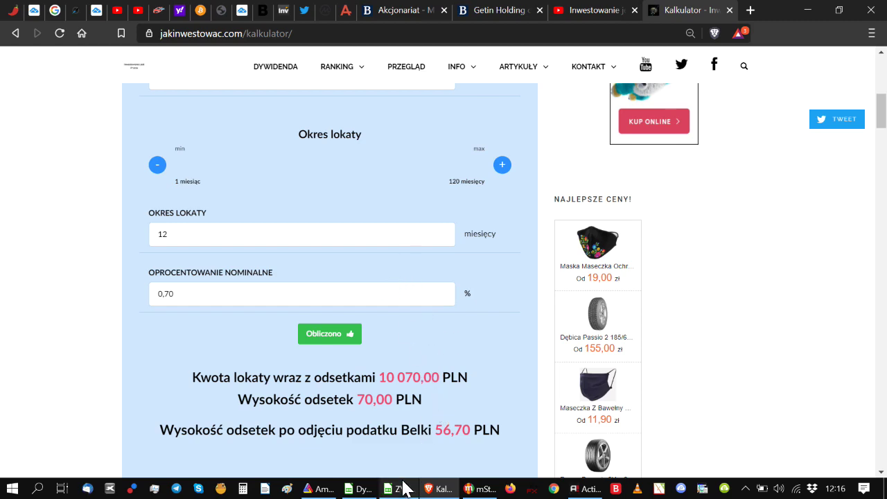
click(357, 489)
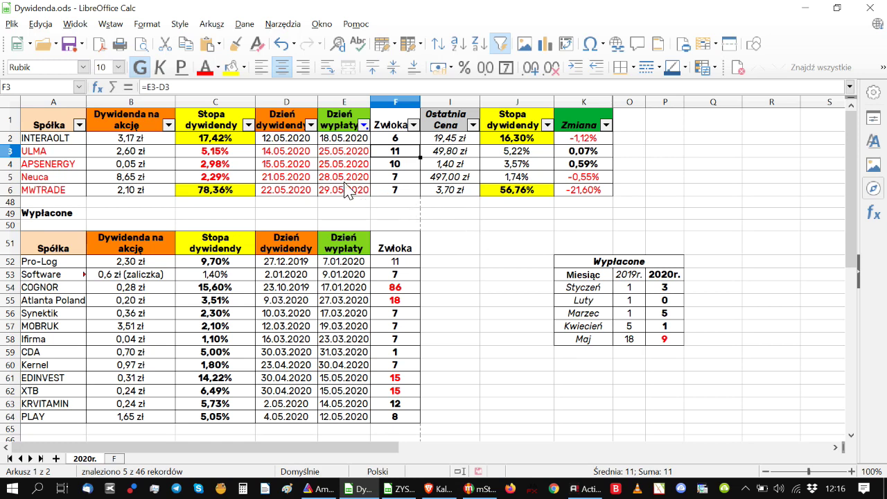
click(339, 119)
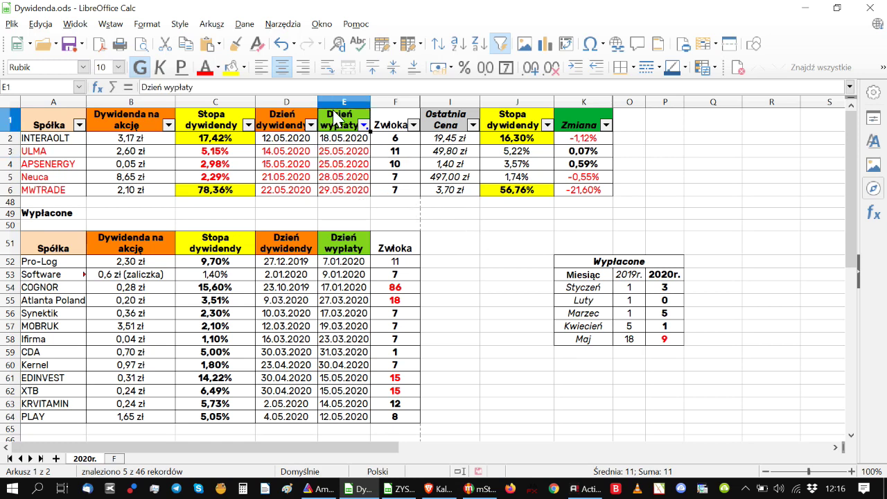
click(500, 43)
click(503, 45)
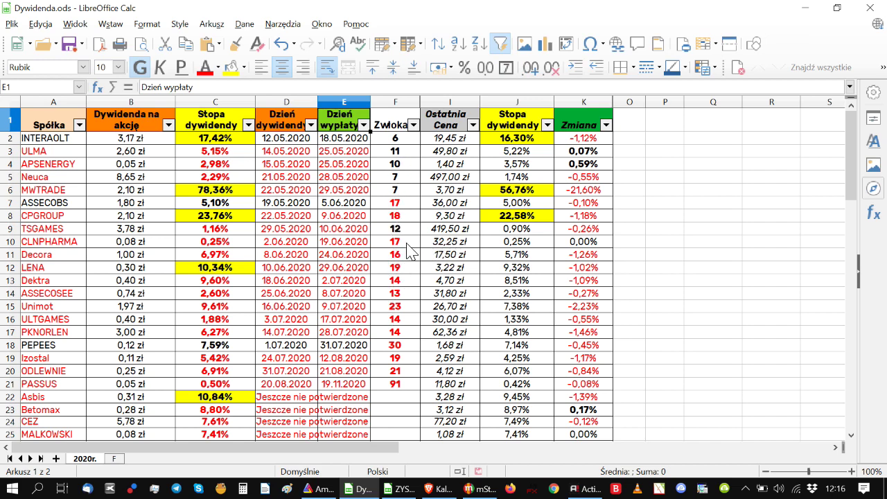
- Point out the Zwłoka value of PASSUS and the Ostatnia Cena and current Stopa dywidendy of INTERAOLT
click(399, 386)
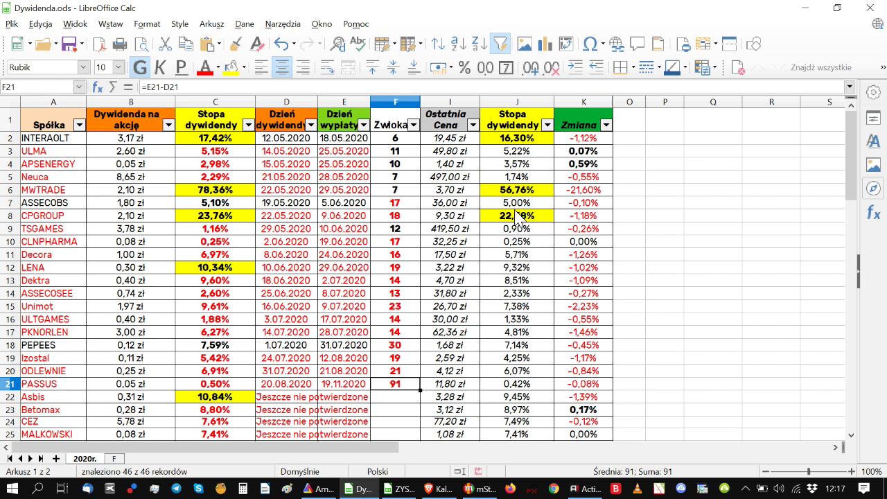
click(459, 140)
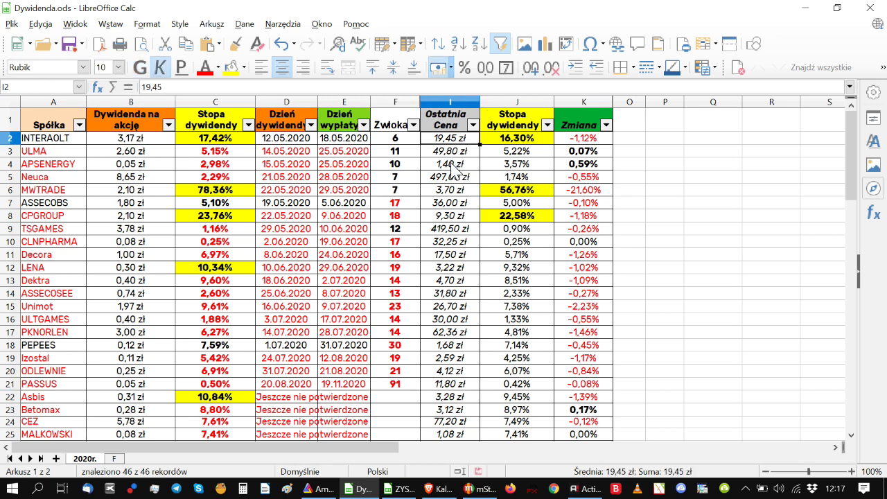
click(513, 142)
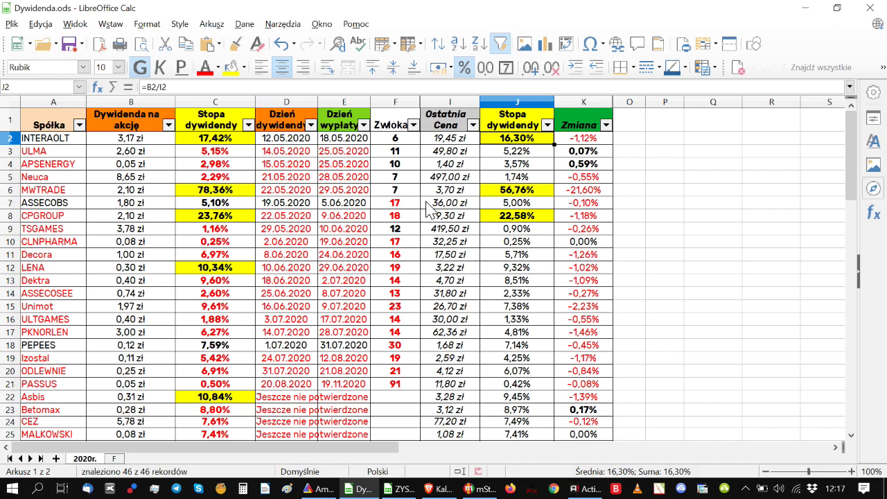
- Switch to mStatica 4 to view the DYWIDENDA quotes, and return to Dywidenda.ods in LibreOffice Calc
click(483, 489)
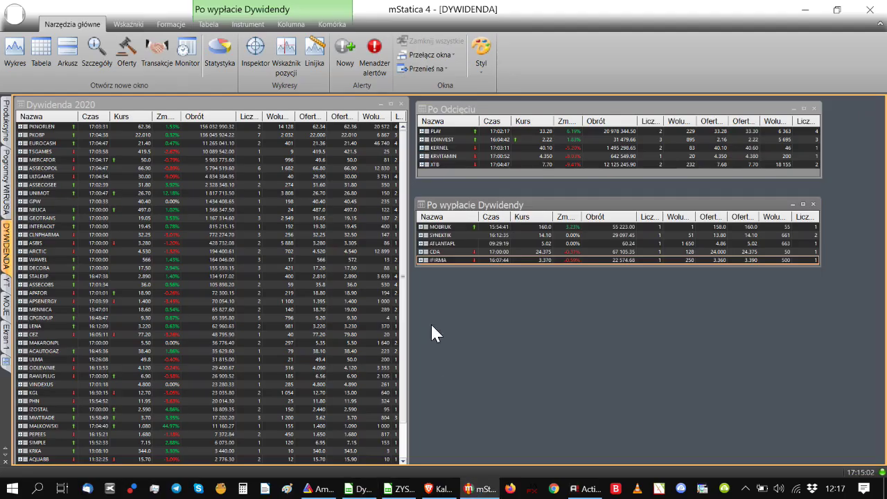
click(358, 489)
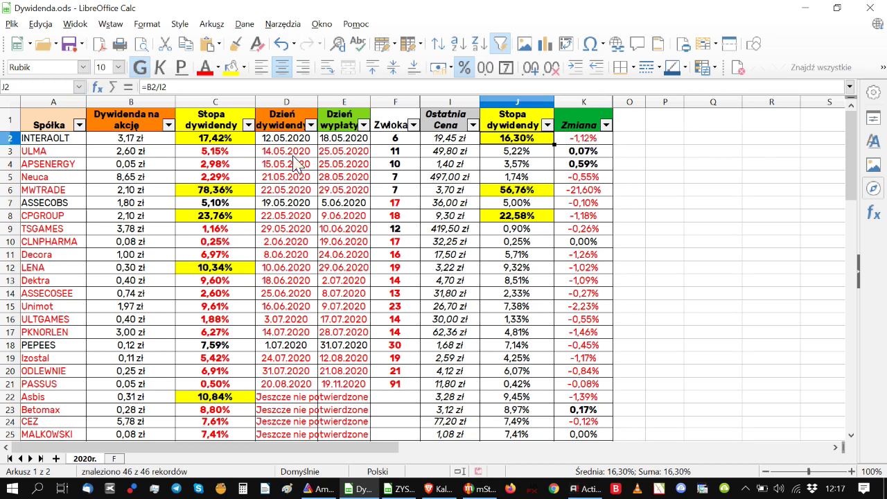
- Highlight the companies from INTERAOLT to Izostal with their Dywidenda na akcję values, and clear the selection
click(77, 142)
drag(76, 142, 187, 305)
scroll(187, 305, up, 1)
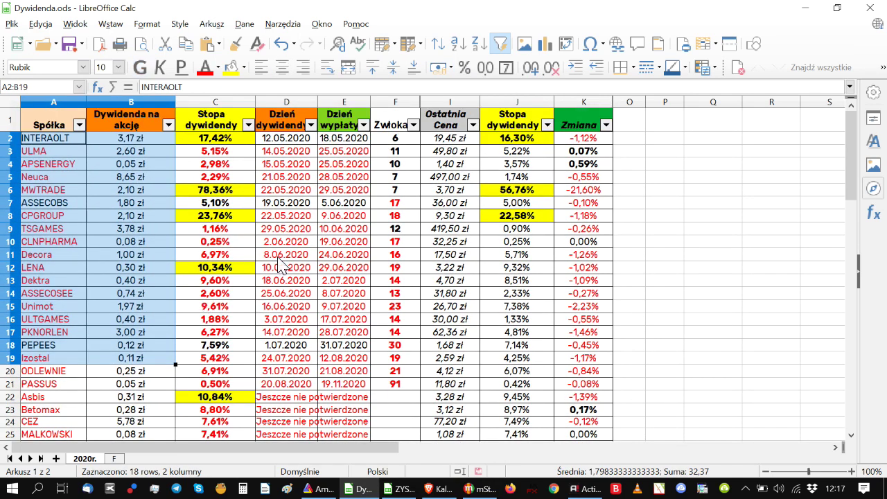
click(638, 188)
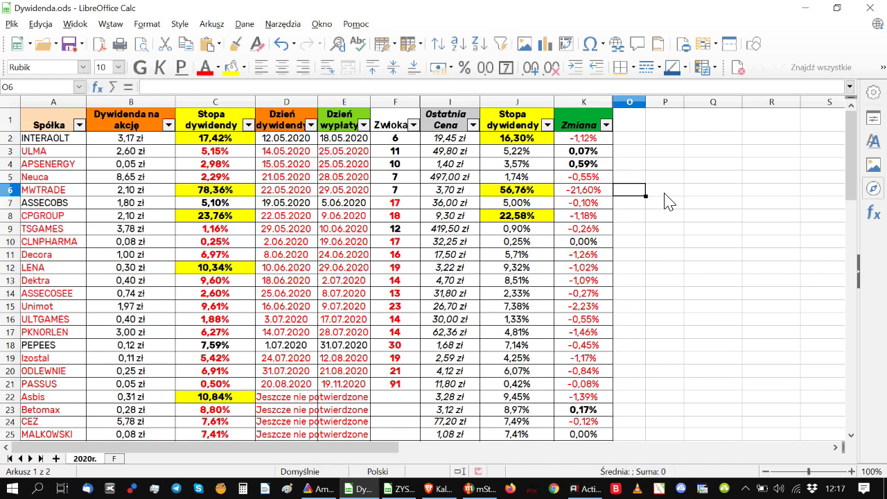
drag(128, 138, 142, 309)
click(143, 232)
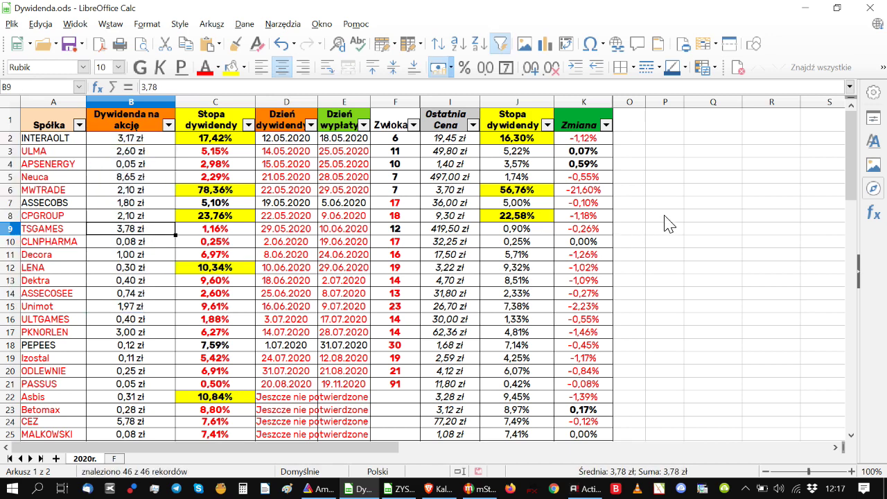
click(660, 194)
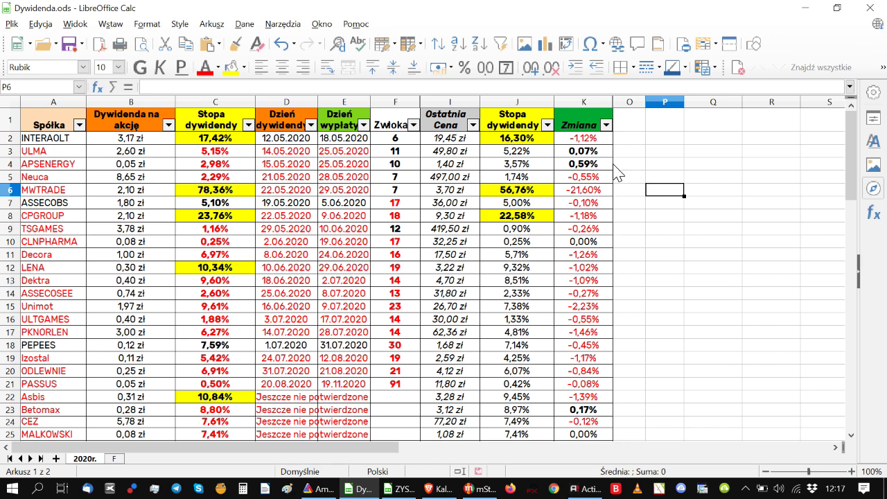
- Sort the company table by the Zmiana column in descending order
click(607, 126)
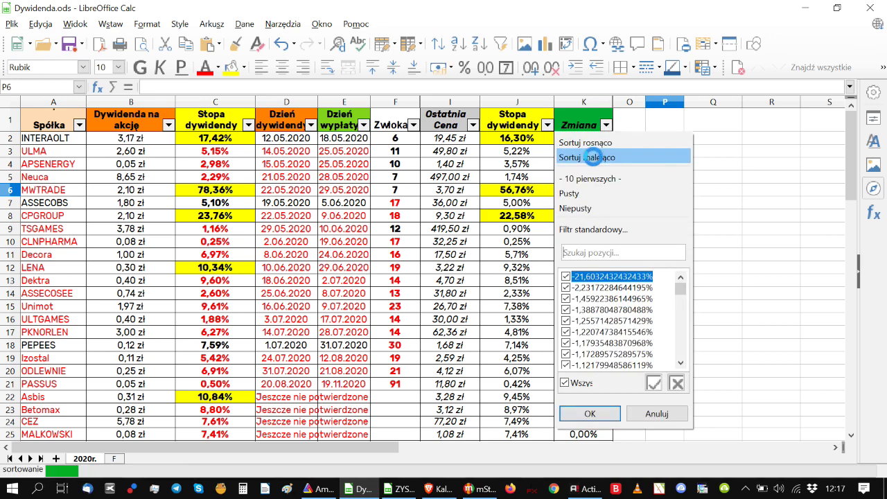
click(607, 153)
click(590, 140)
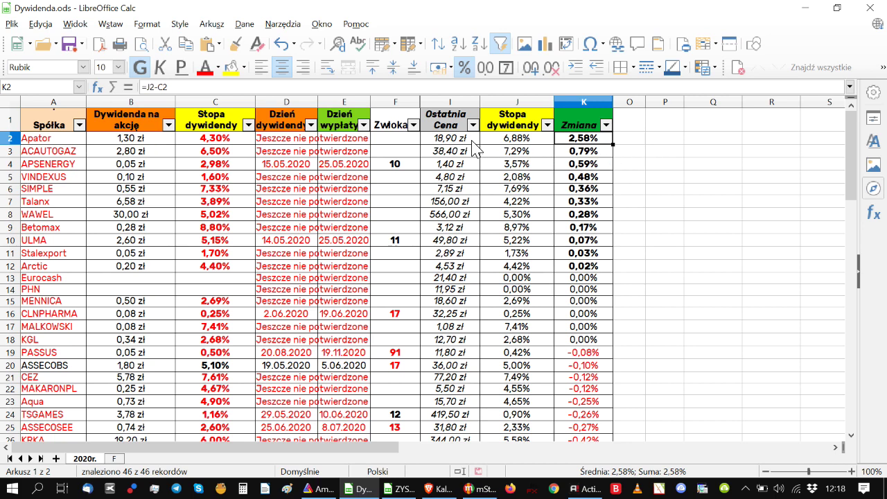
- Point out Apator's current Stopa dywidendy and the Zmiana of ACAUTOGAZ and APSENERGY, and look through the remaining Zmiana values
click(521, 141)
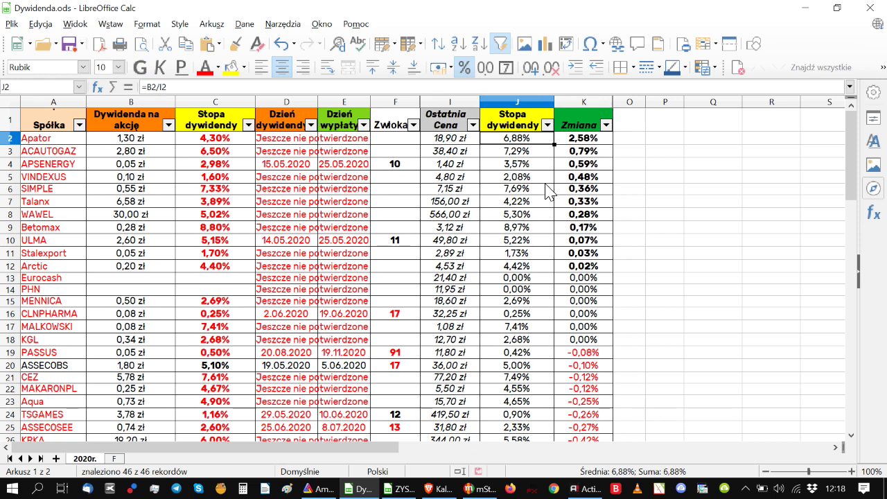
click(572, 153)
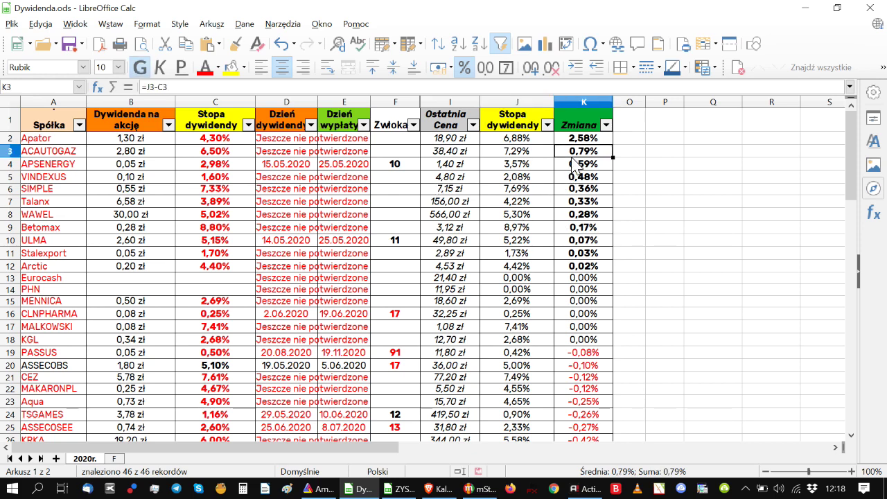
click(573, 167)
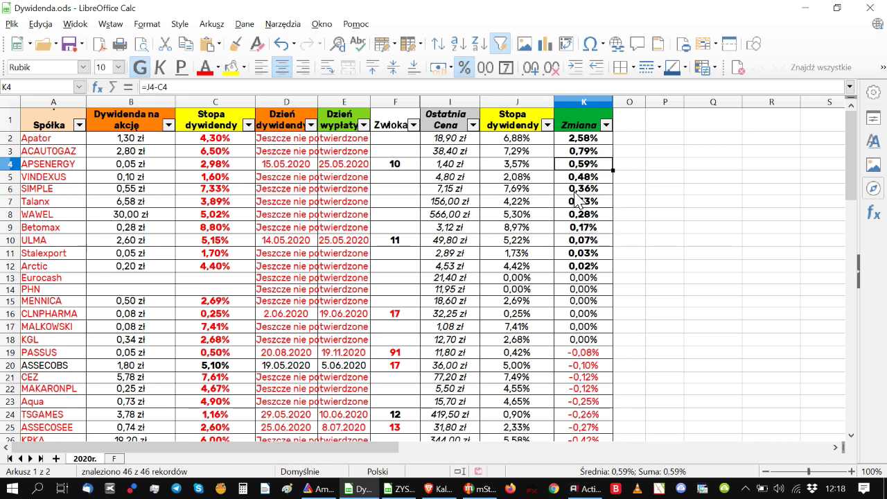
scroll(585, 286, down, 4)
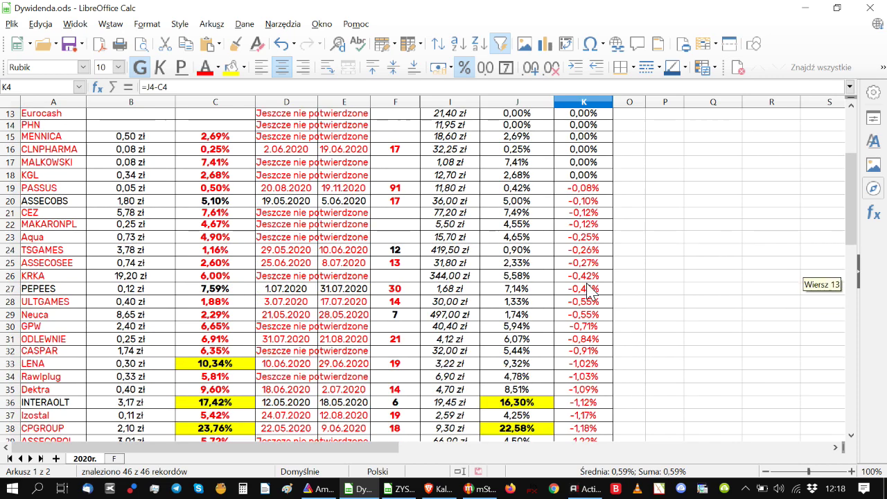
scroll(588, 289, down, 2)
scroll(587, 277, up, 6)
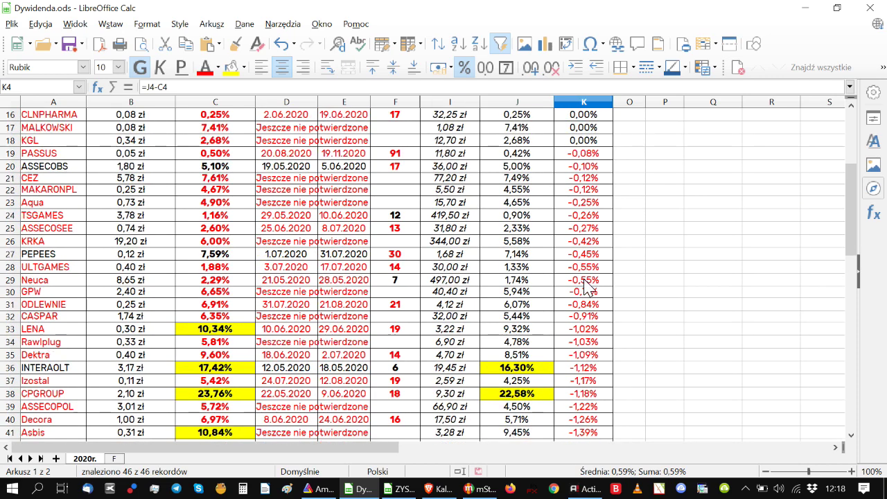
- Sort the company table by the Zmiana column in ascending order
click(605, 126)
click(582, 163)
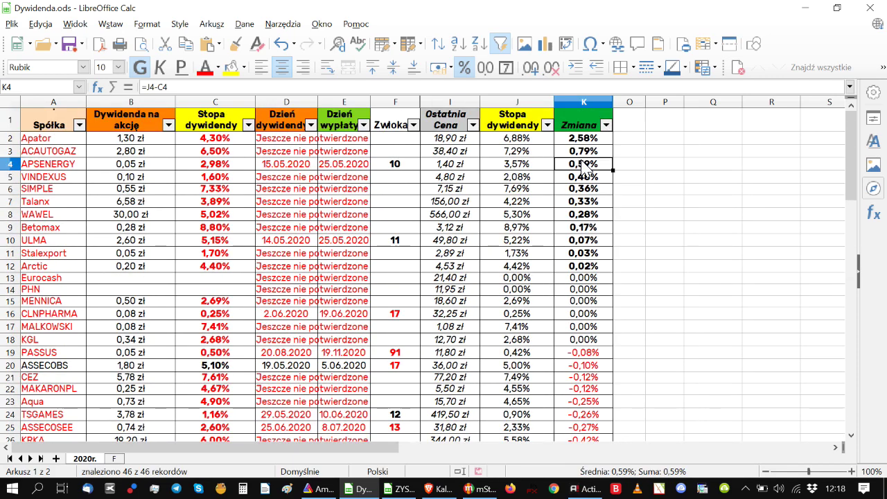
click(606, 125)
click(594, 143)
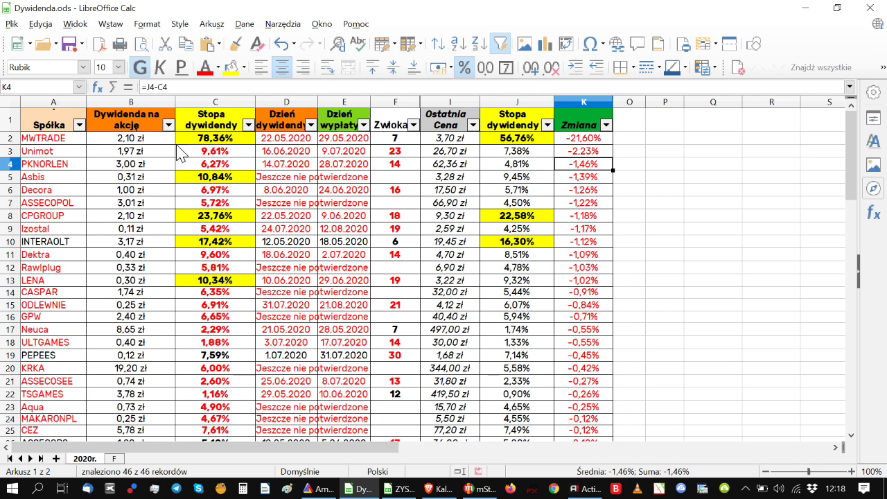
- Point out the Zmiana and current Stopa dywidendy values of MWTRADE, Unimot and PKNORLEN
click(590, 142)
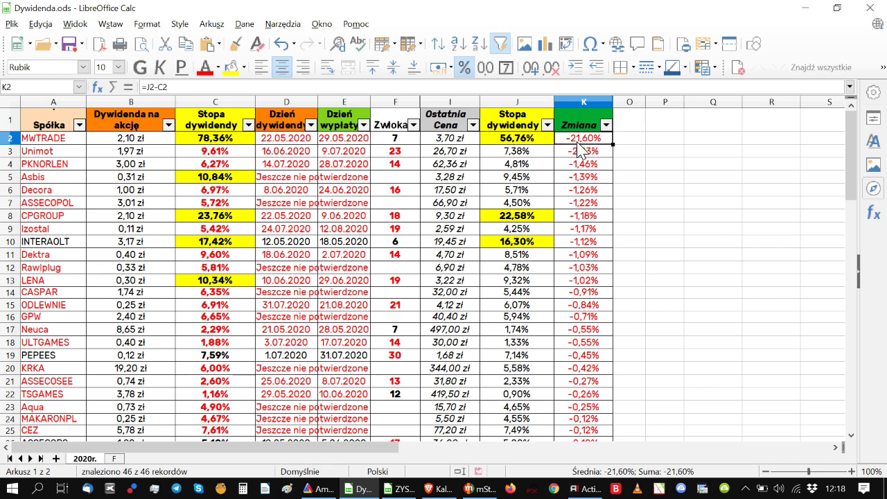
click(508, 140)
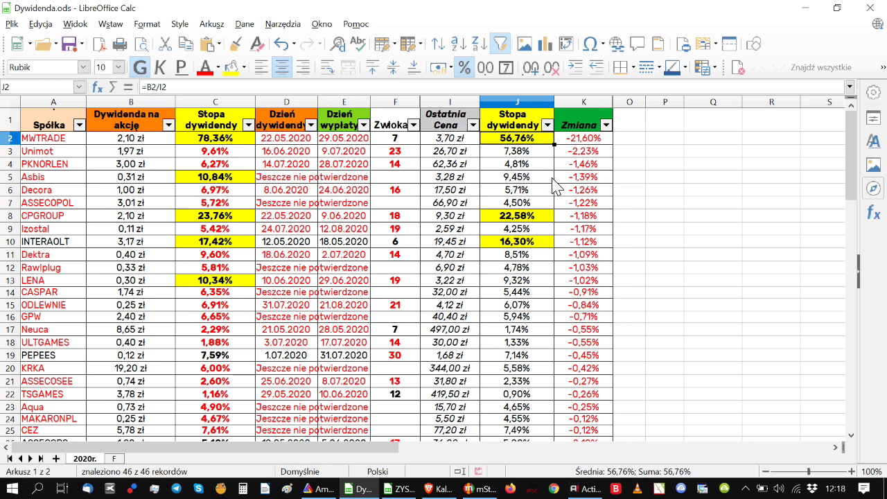
click(593, 152)
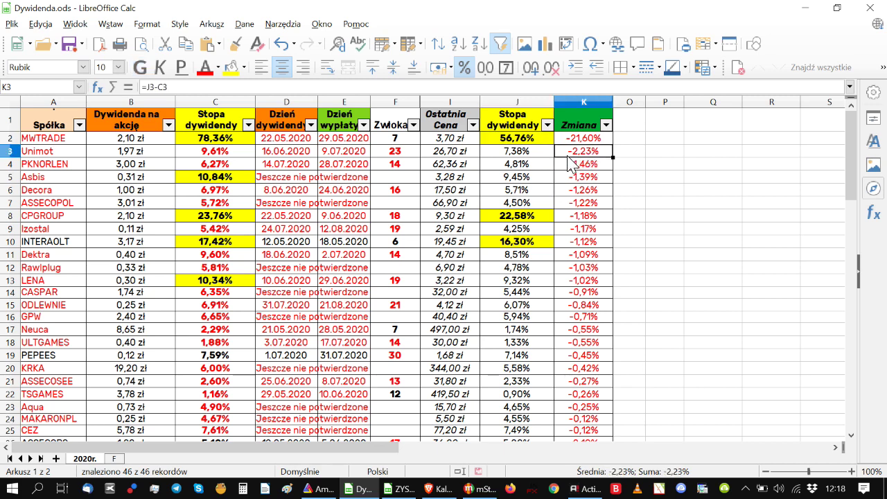
click(532, 155)
click(578, 168)
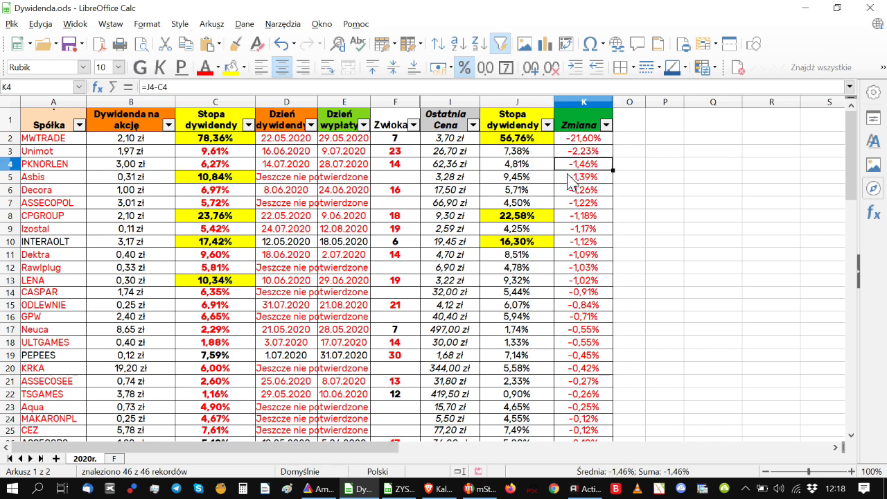
click(543, 168)
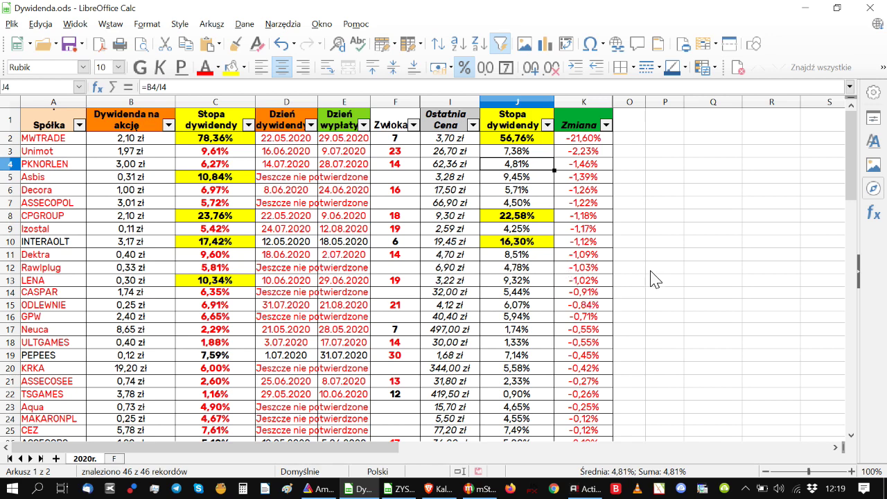
- Sort the company table by the original Stopa dywidendy in column C in descending order
scroll(565, 299, down, 2)
scroll(564, 300, up, 1)
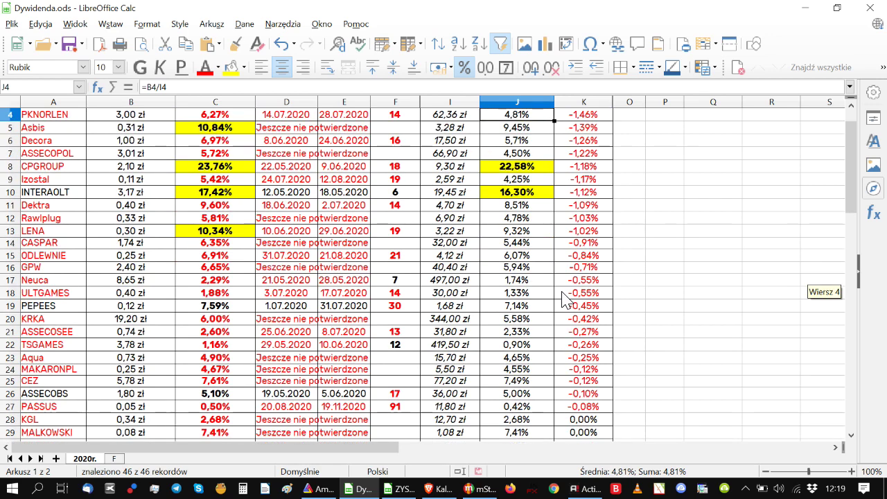
scroll(565, 299, up, 1)
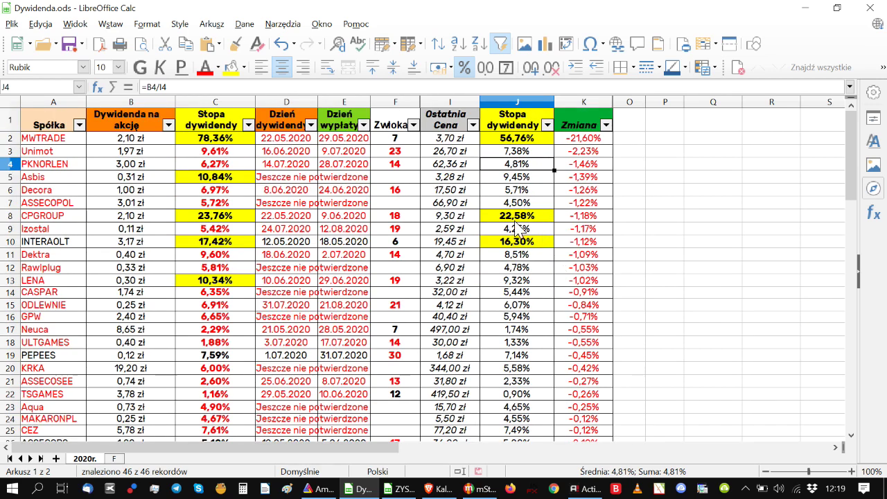
click(248, 125)
click(238, 154)
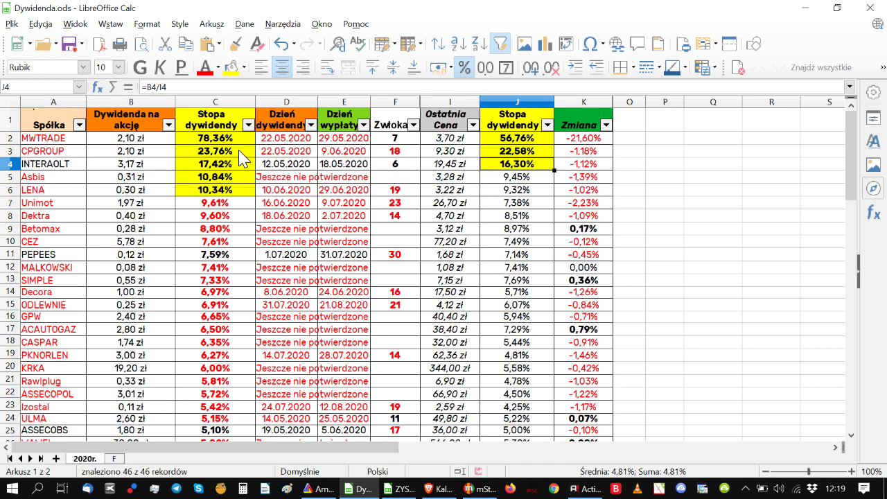
- Review the column C dividend yields from MWTRADE to LENA one by one, the range C7:C17, and the rest of the list
click(222, 142)
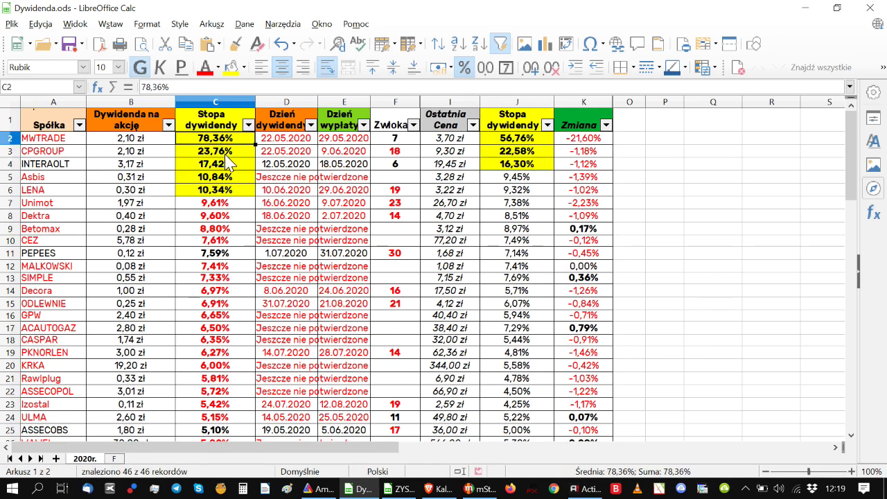
click(229, 153)
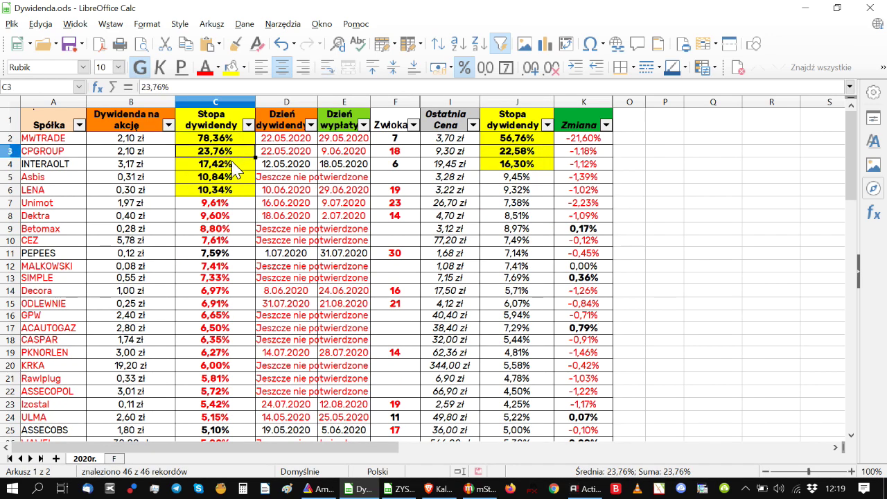
click(234, 166)
click(236, 176)
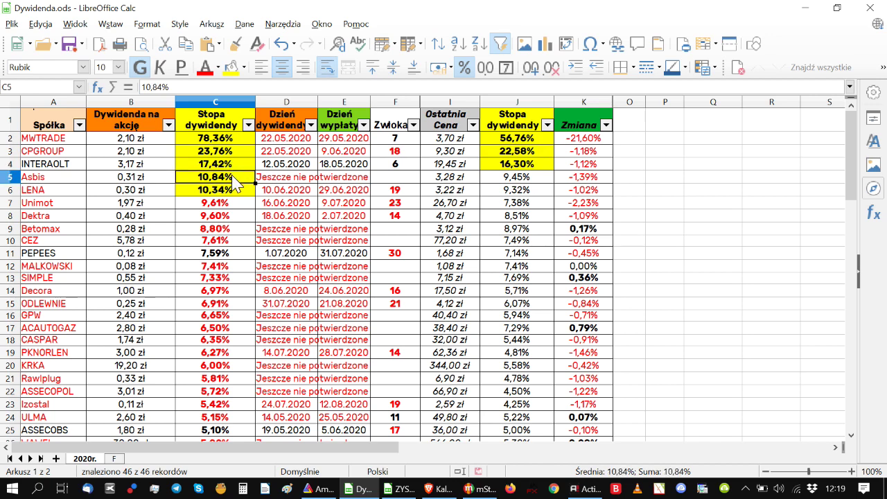
click(230, 189)
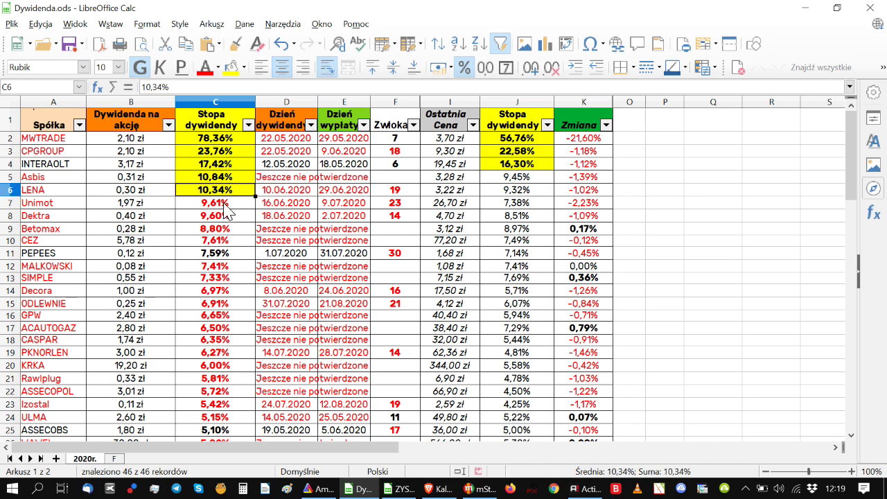
drag(229, 203, 219, 313)
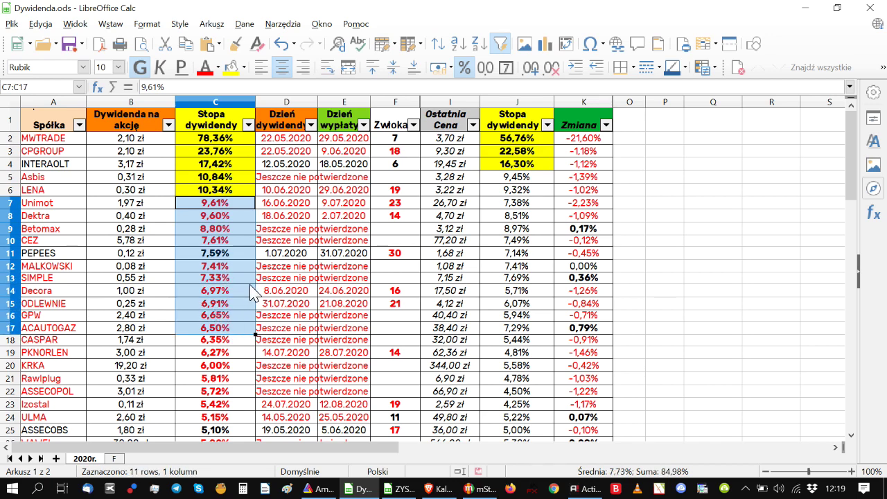
click(228, 203)
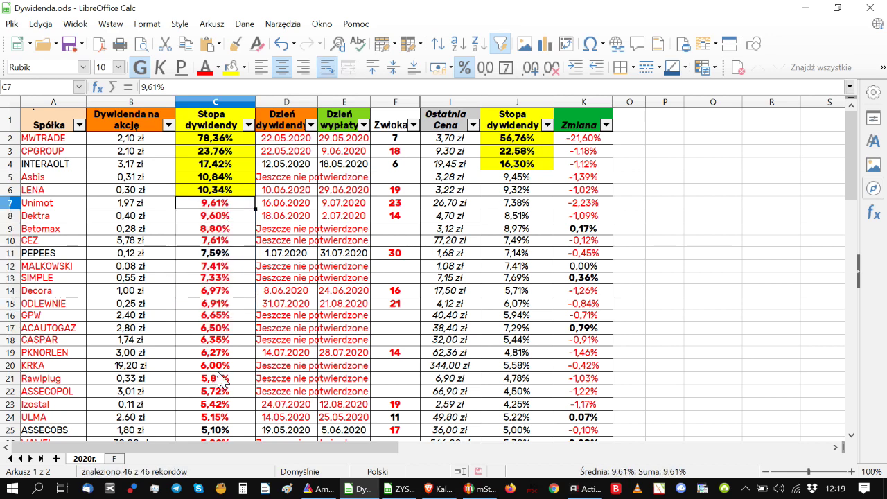
scroll(223, 378, down, 6)
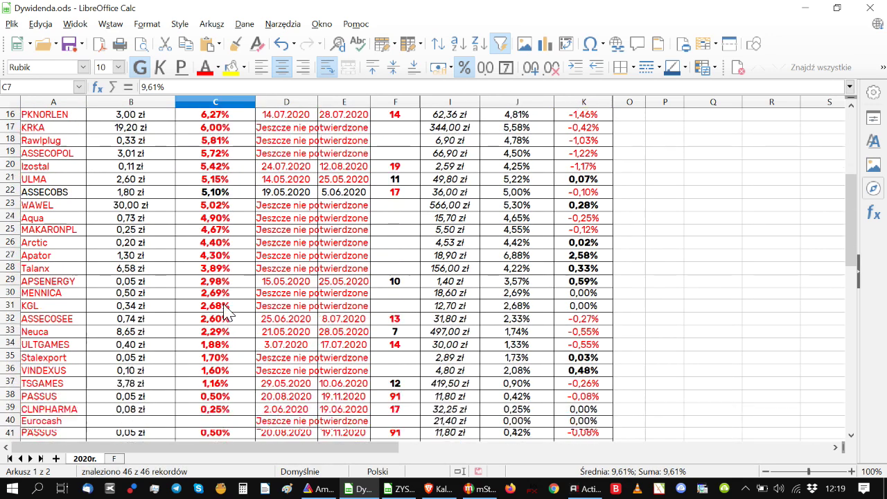
scroll(239, 291, up, 2)
scroll(239, 291, up, 4)
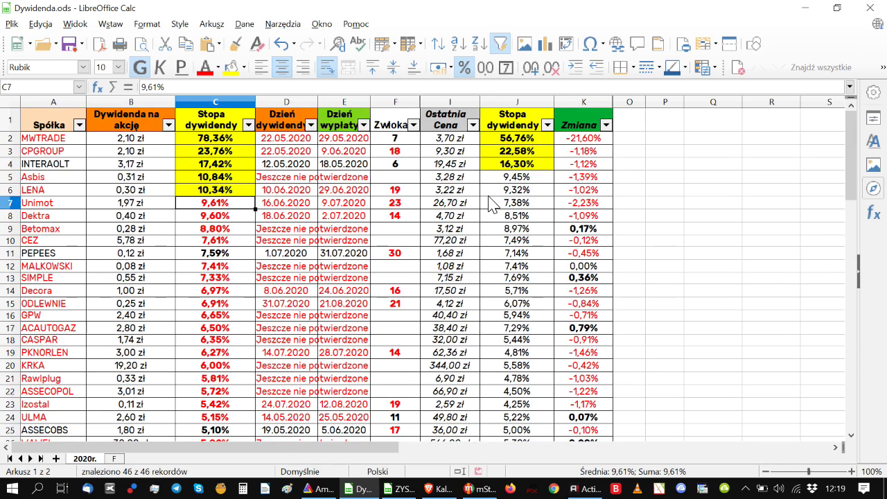
- Sort the table by the current Stopa dywidendy in column J in descending order and point out MWTRADE, CPGROUP and INTERAOLT
click(547, 125)
click(539, 157)
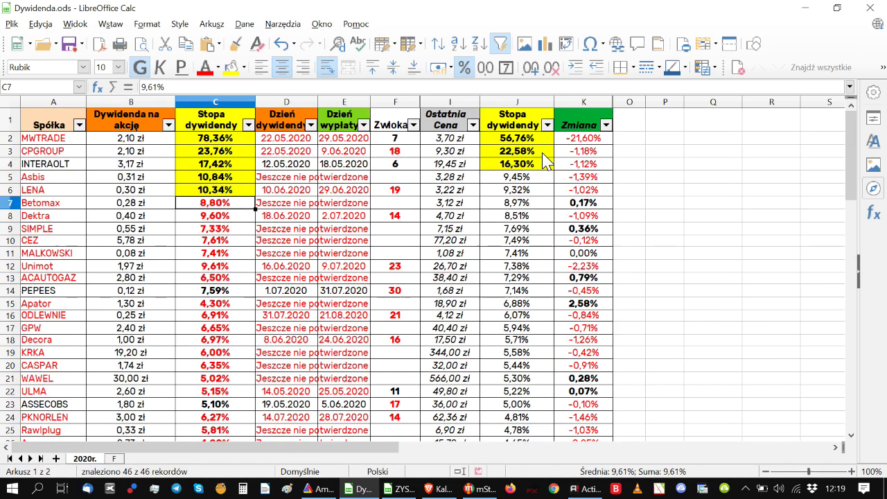
click(527, 142)
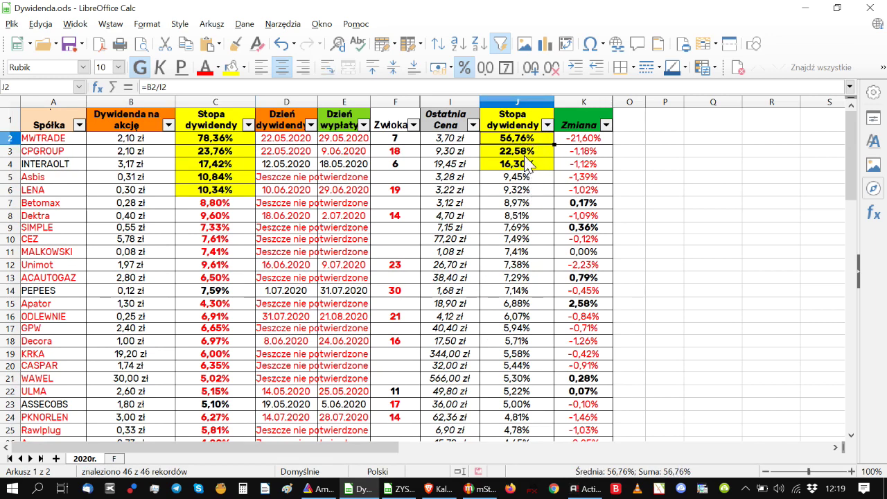
click(525, 154)
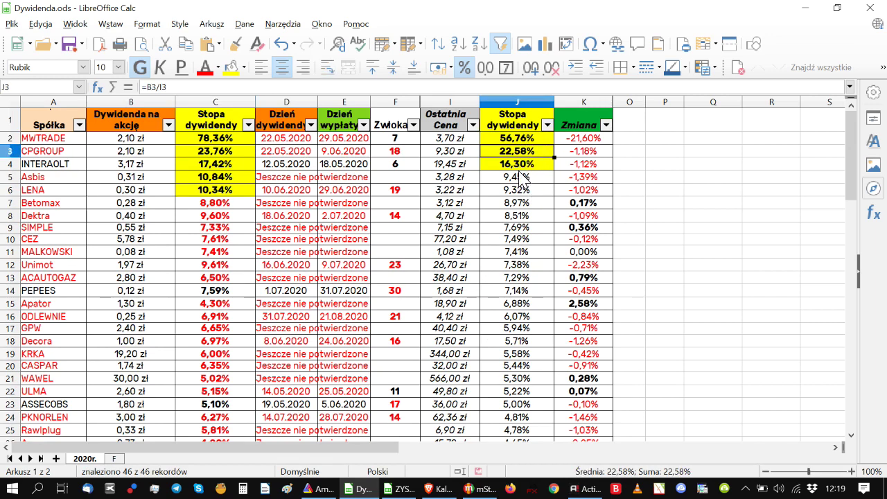
click(520, 168)
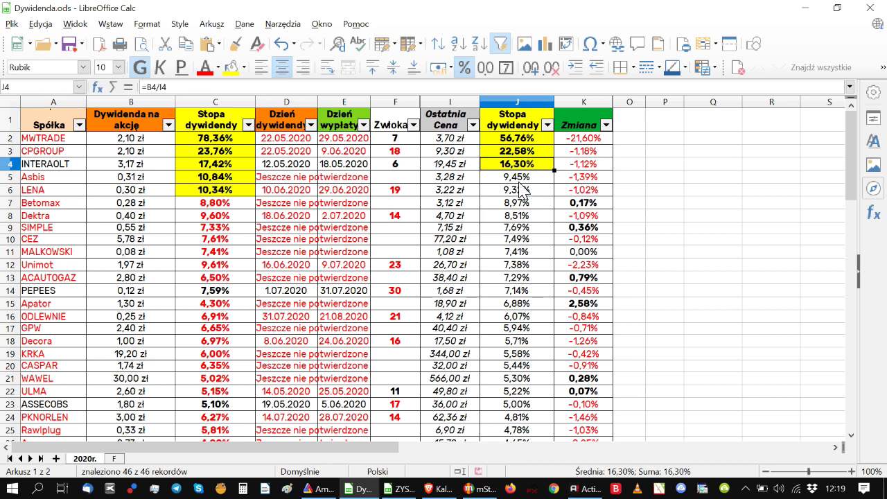
- Highlight the current Stopa dywidendy values in J5:J16, from Asbis to ODLEWNIE, and clear the selection
drag(521, 179, 530, 319)
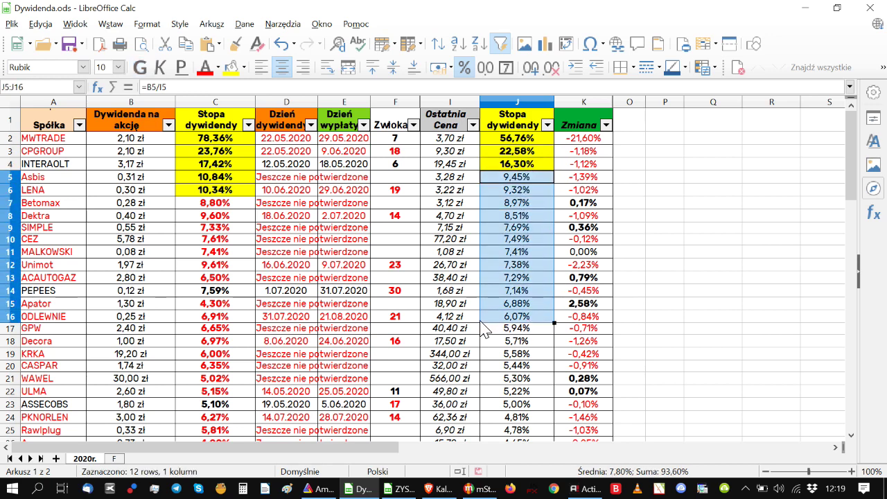
click(659, 230)
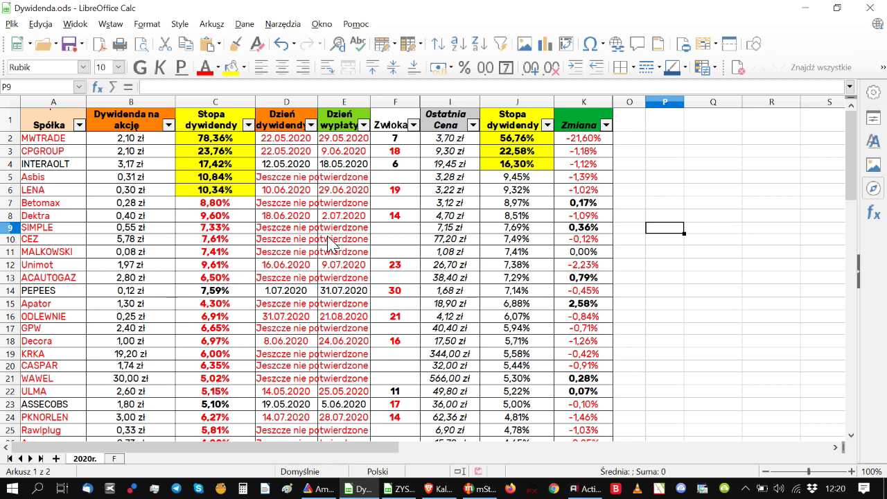
click(653, 206)
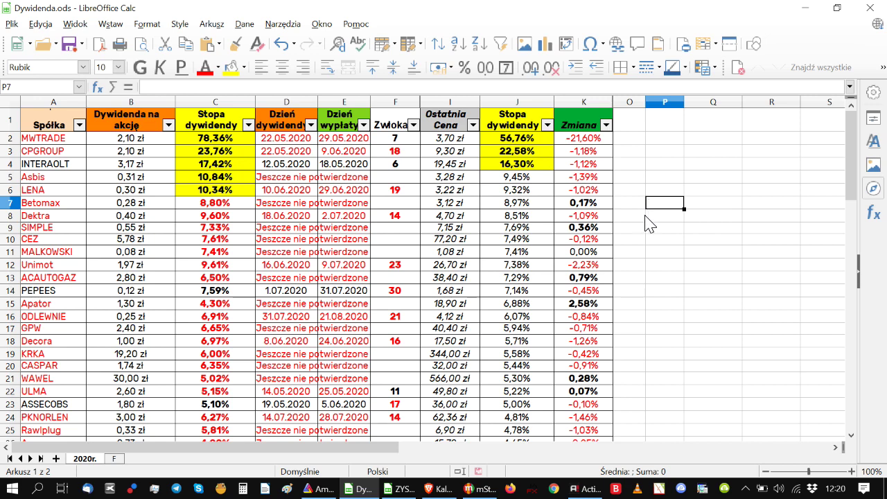
click(649, 194)
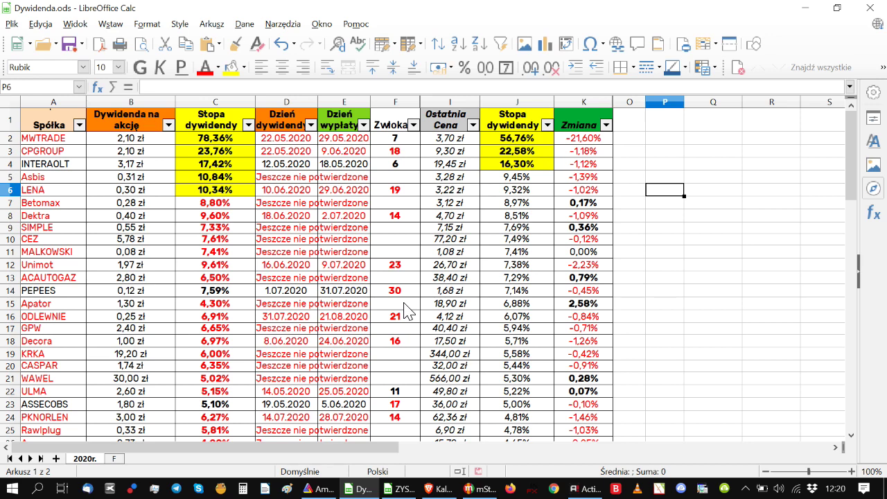
- Point out the original Stopa dywidendy of CPGROUP and MWTRADE in column C and MWTRADE's current yield in column J
click(228, 152)
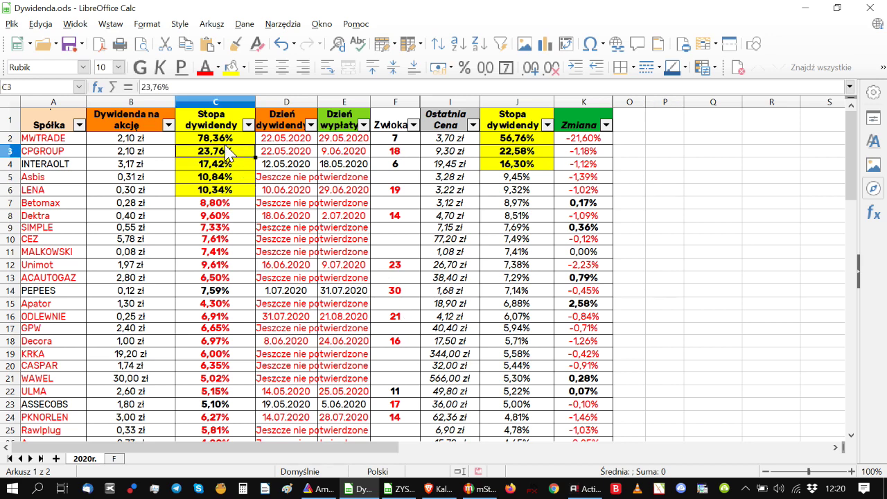
click(226, 142)
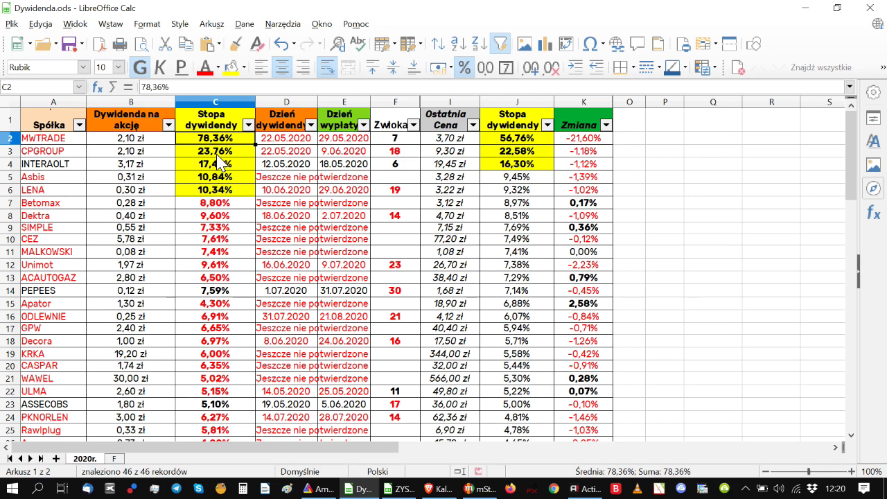
click(516, 142)
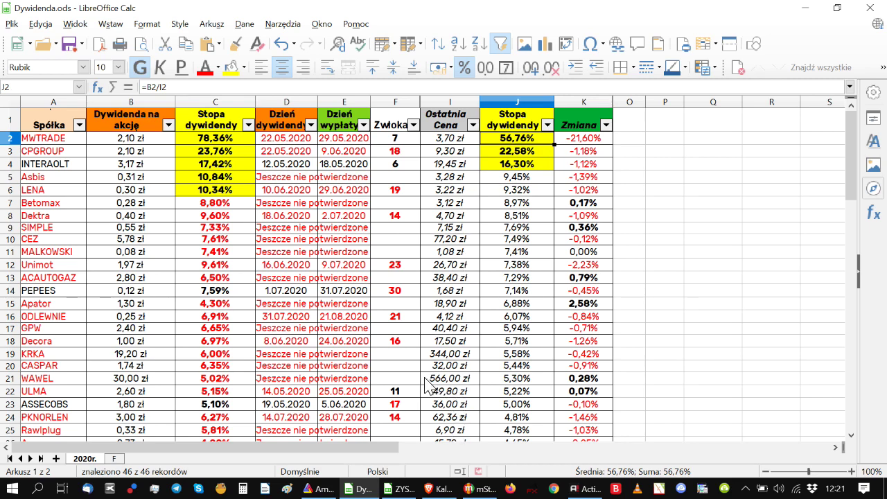
- Switch to the browser and review MWTRADE's largest shareholders and the article on Getin Holding's M.W. Trade dividend proposal on Bankier
click(443, 491)
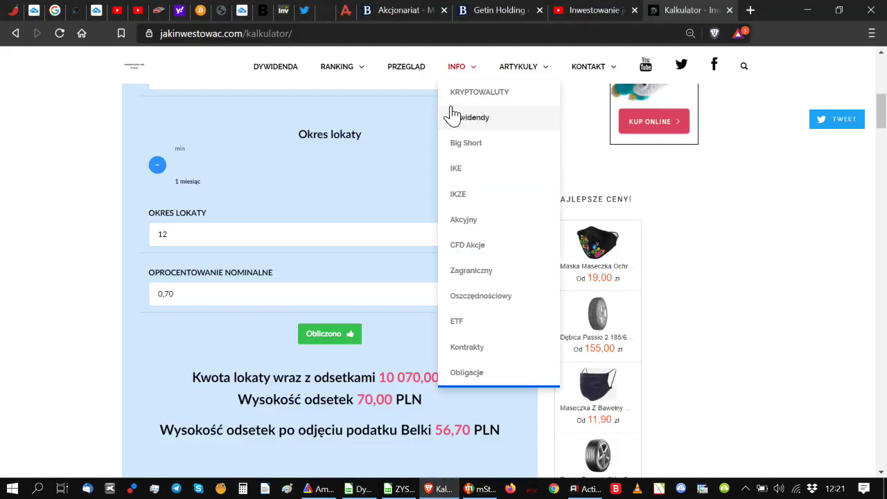
click(275, 66)
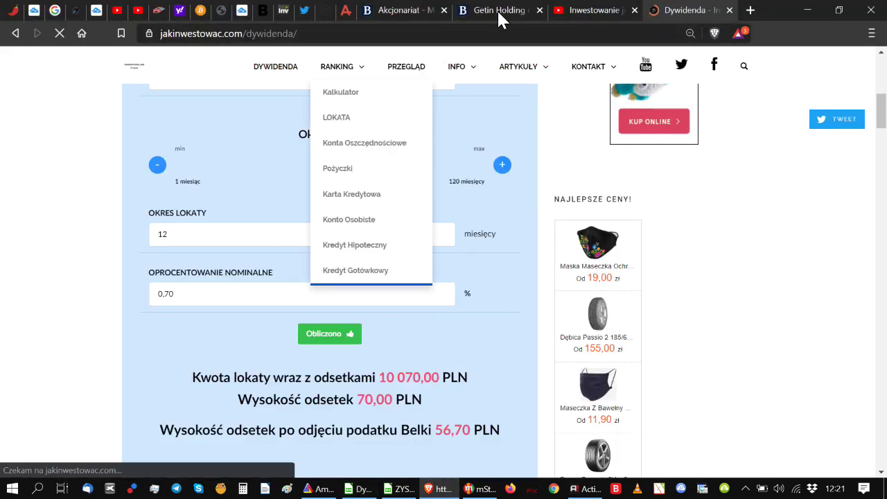
click(496, 14)
click(394, 10)
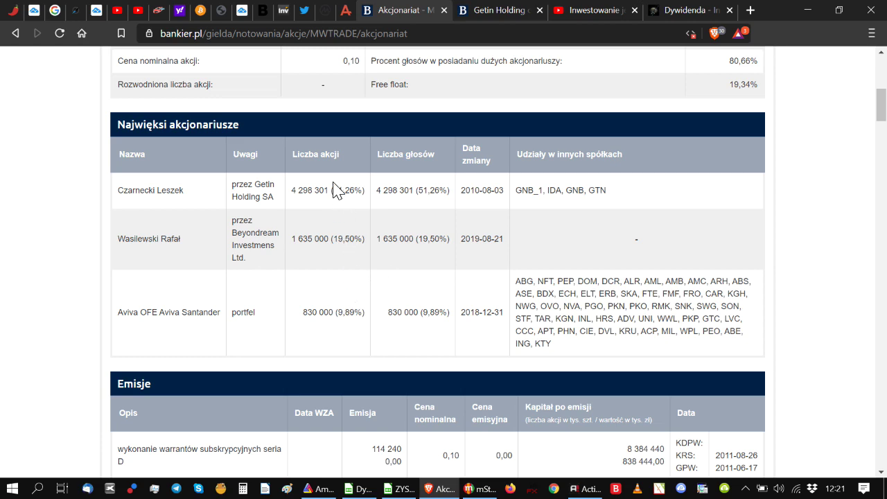
click(489, 11)
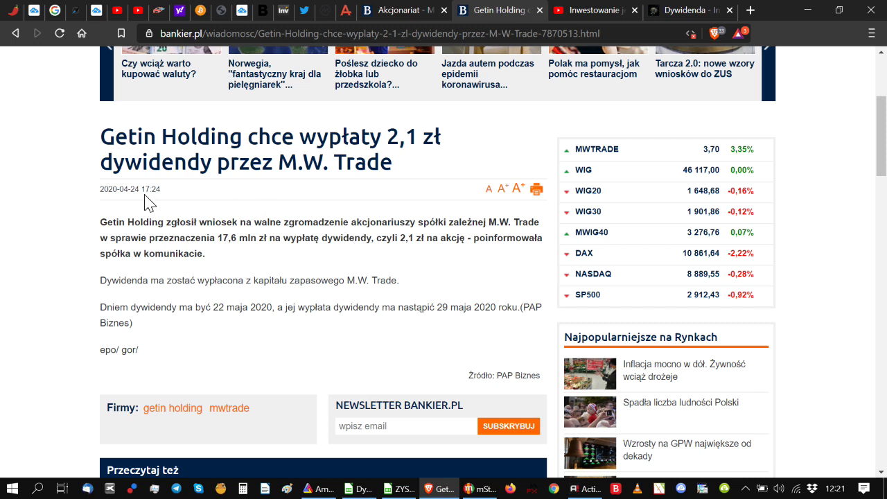
- Switch to AmiBroker and examine MWTRADE's daily candlestick chart from March to the end of April 2020
click(318, 489)
mouse_move(714, 297)
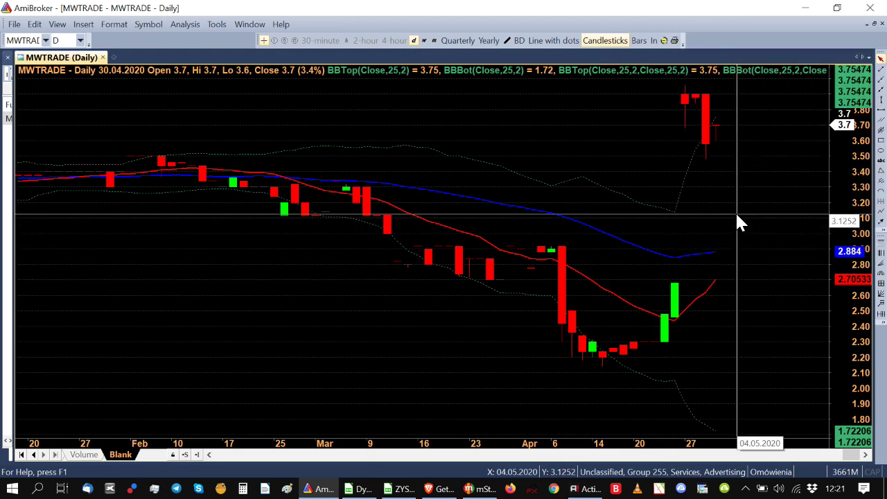
mouse_move(738, 222)
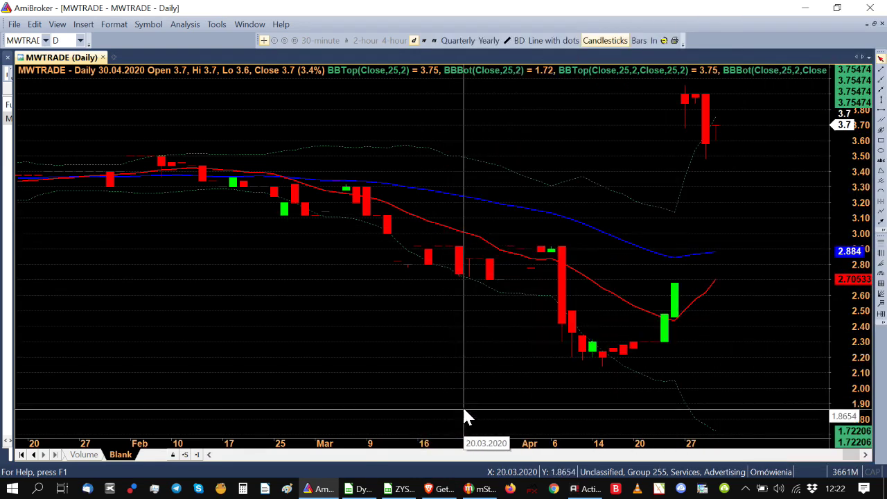
mouse_move(442, 417)
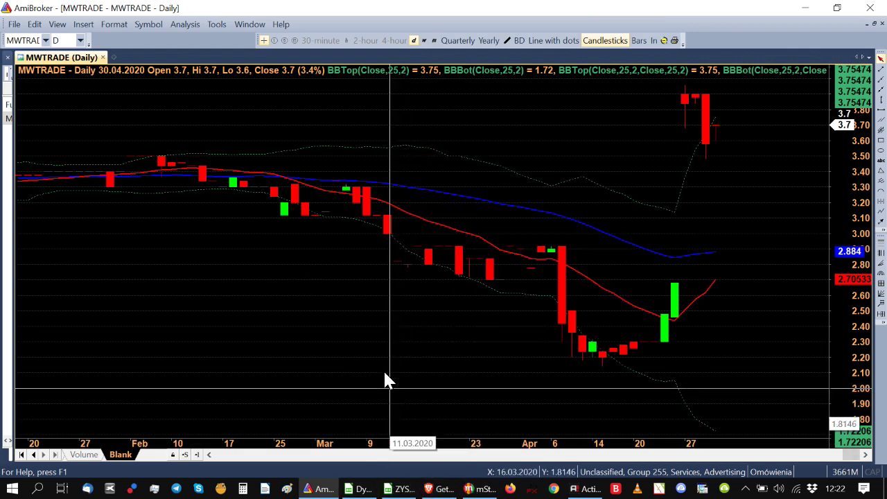
mouse_move(497, 368)
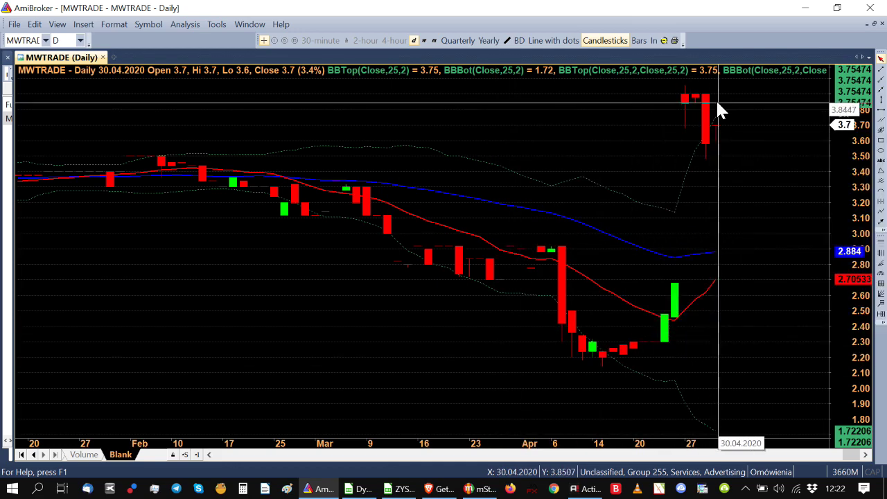
mouse_move(700, 111)
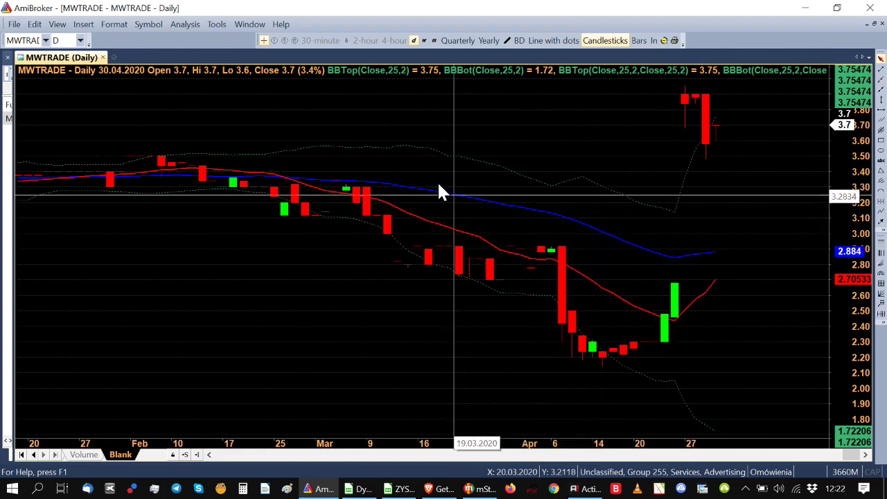
- Show the MWTRADE chart in weekly candles and examine the April 2020 price gap, checking back with the Dywidenda spreadsheet
click(424, 40)
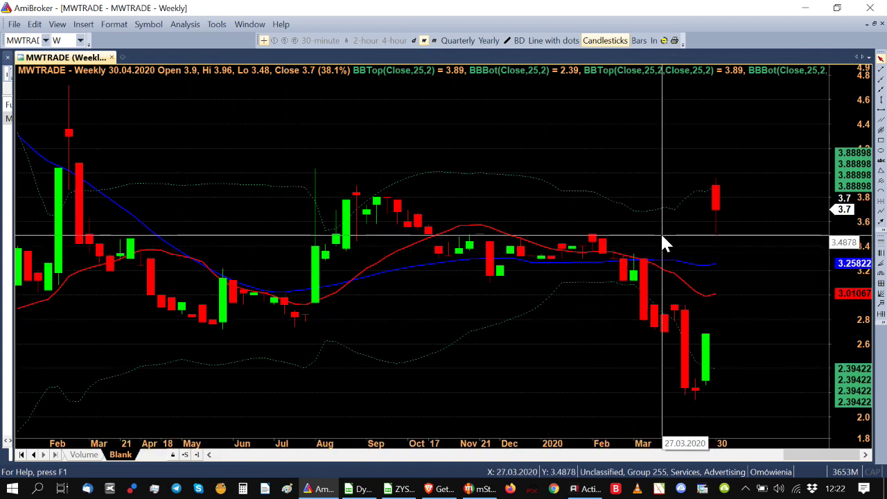
mouse_move(662, 236)
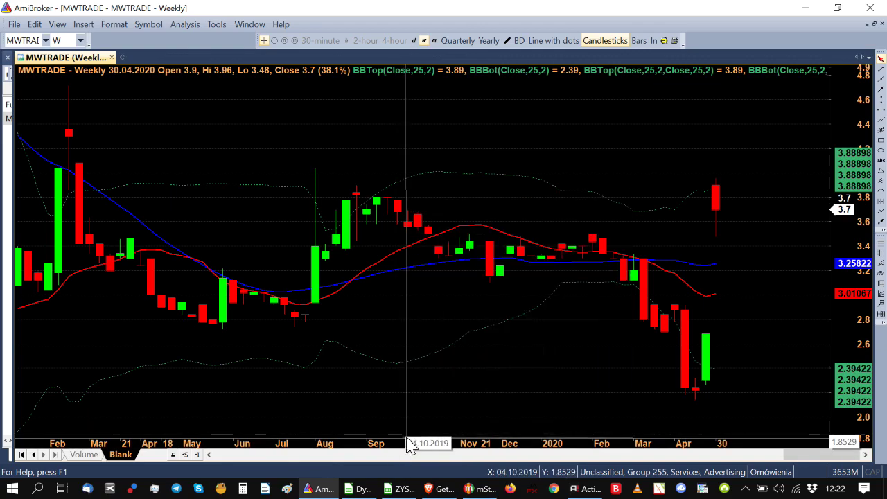
click(359, 489)
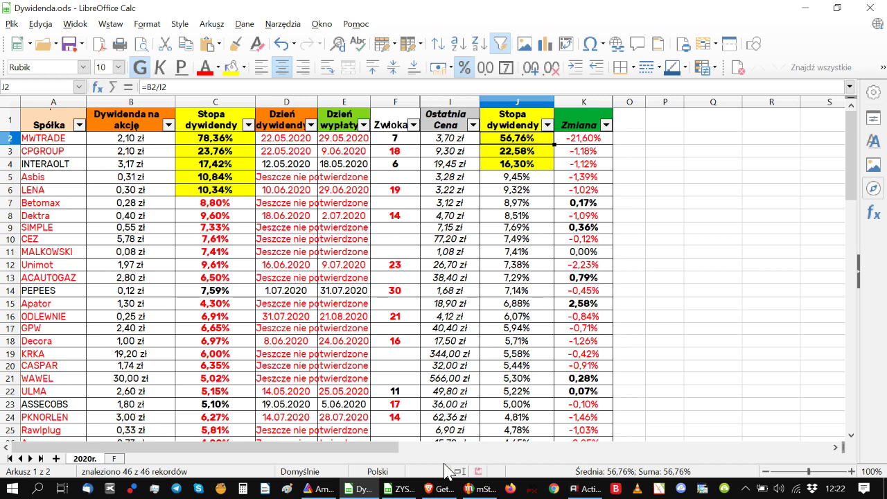
click(321, 489)
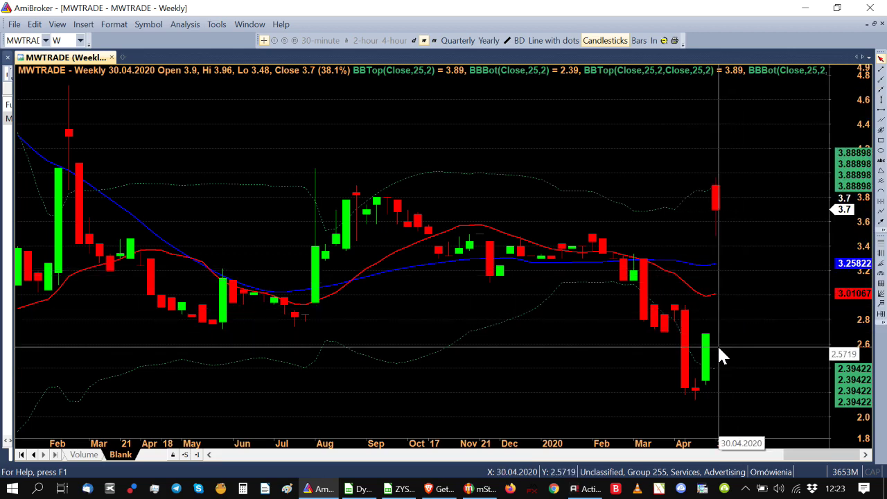
mouse_move(739, 335)
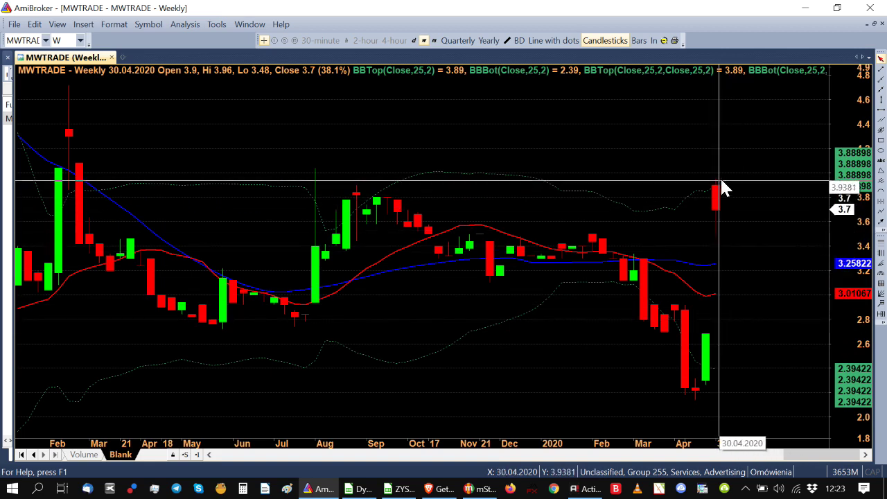
mouse_move(758, 189)
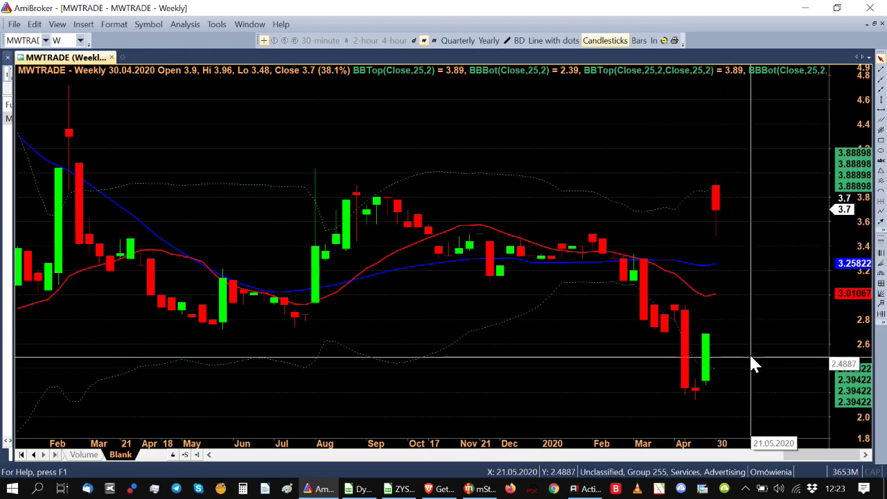
- Show a longer weekly history of MWTRADE and examine its price levels from mid-2019 to April 2020
click(662, 41)
click(661, 43)
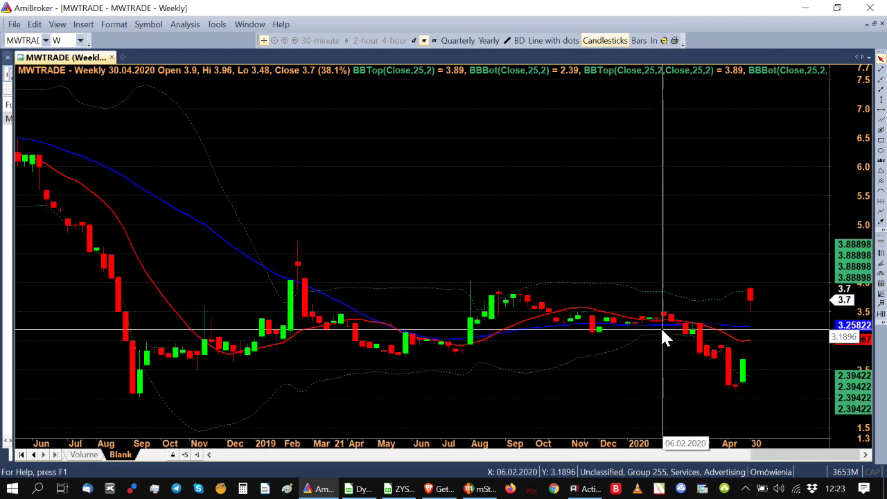
mouse_move(663, 333)
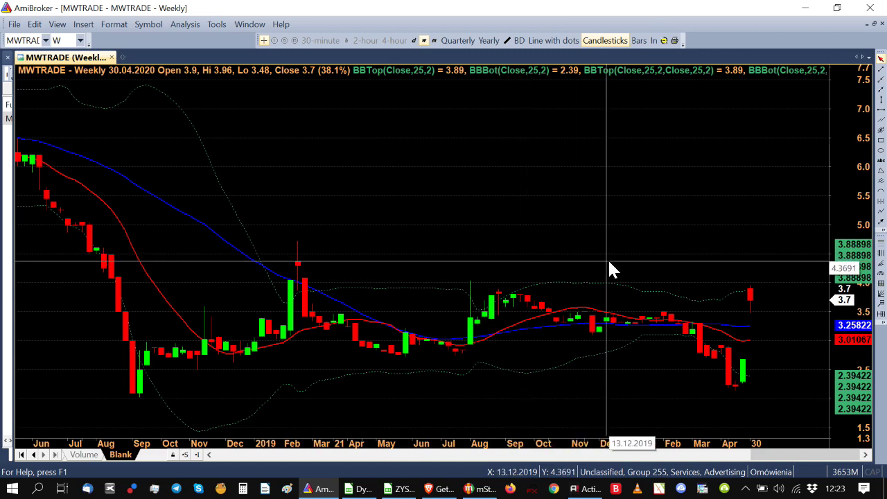
mouse_move(609, 262)
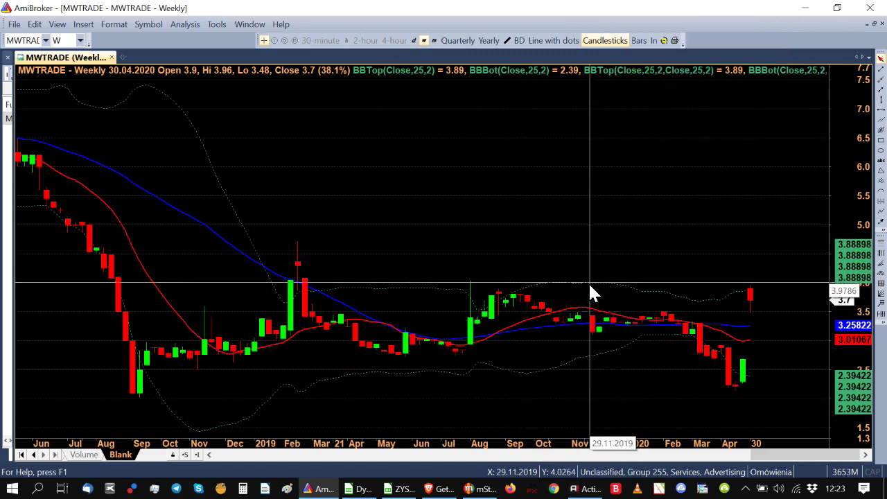
mouse_move(685, 324)
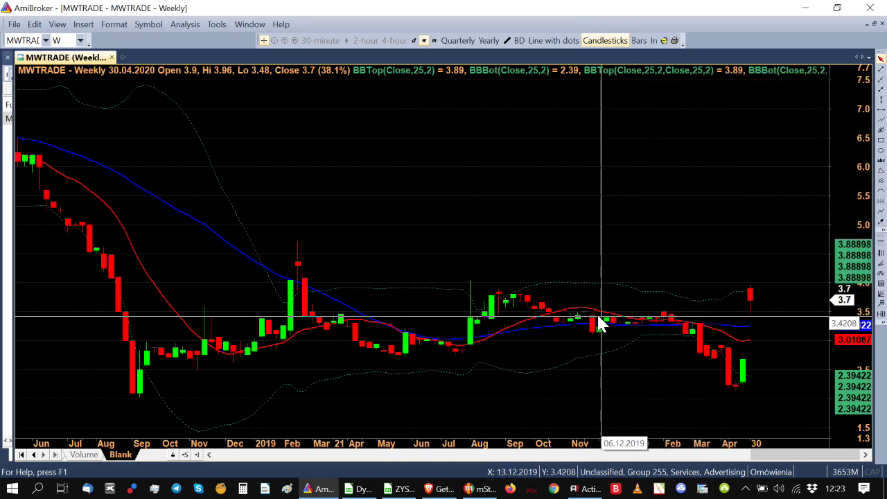
mouse_move(600, 324)
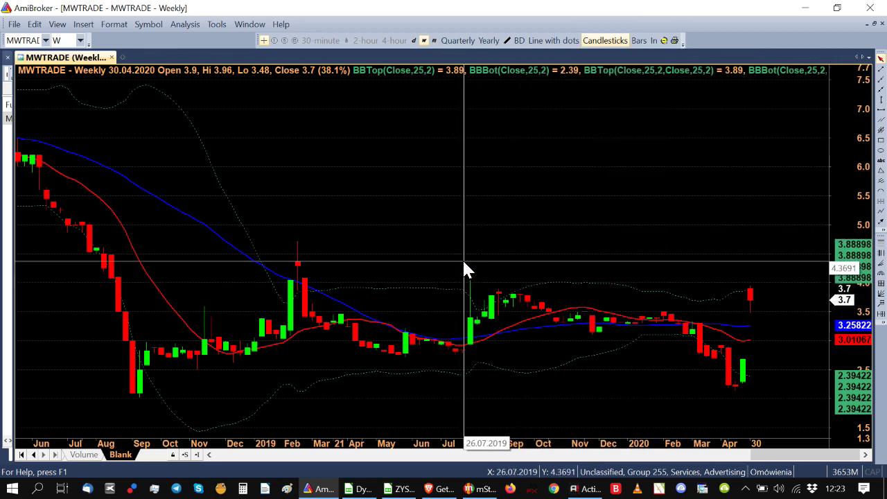
mouse_move(451, 262)
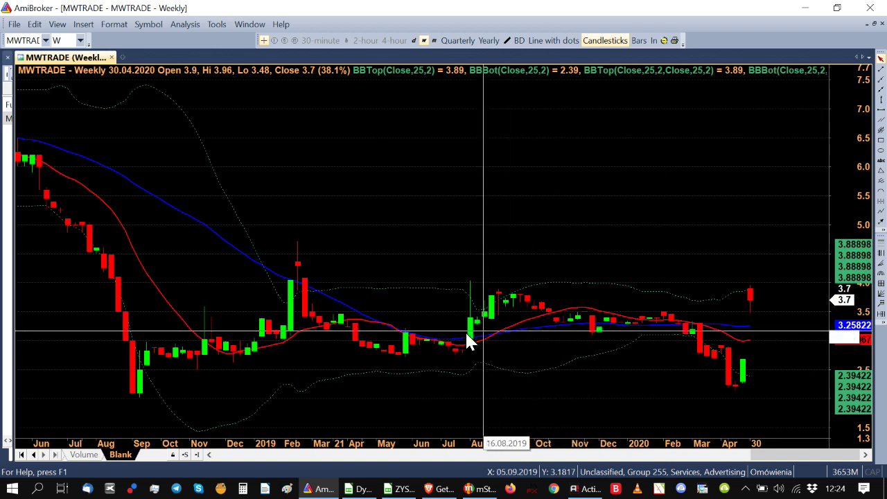
mouse_move(457, 347)
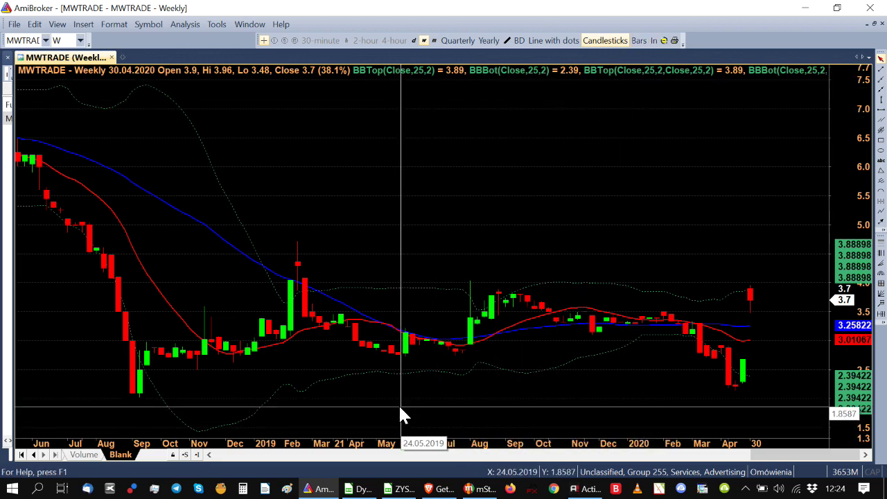
- Switch back to the Dywidenda spreadsheet and filter the Dzień dywidendy column to show only May (maj) 2020 dates
click(403, 489)
click(361, 489)
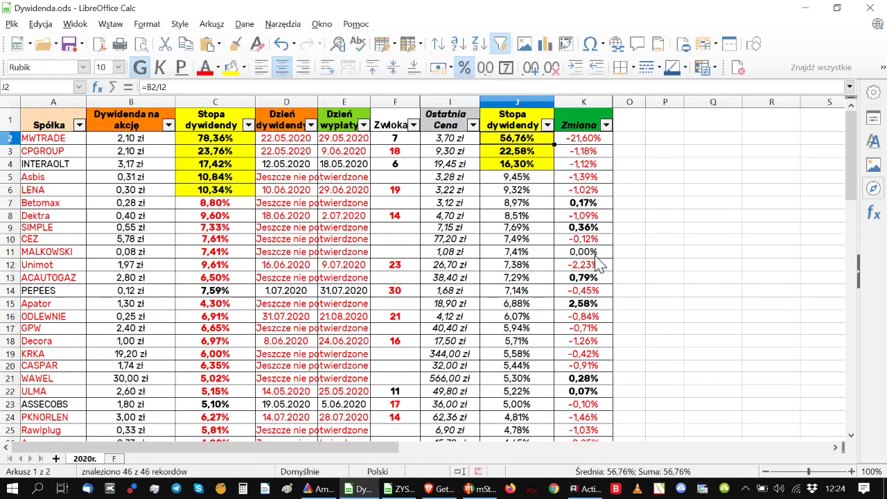
click(654, 219)
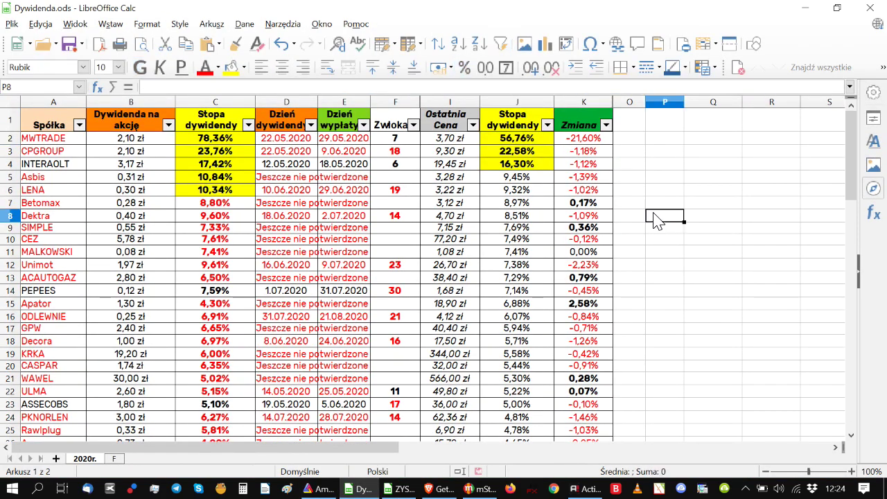
click(310, 125)
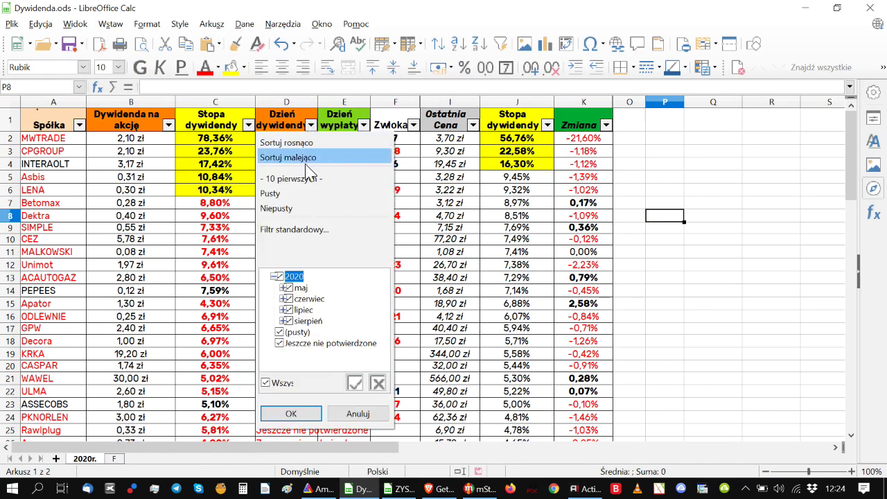
click(278, 382)
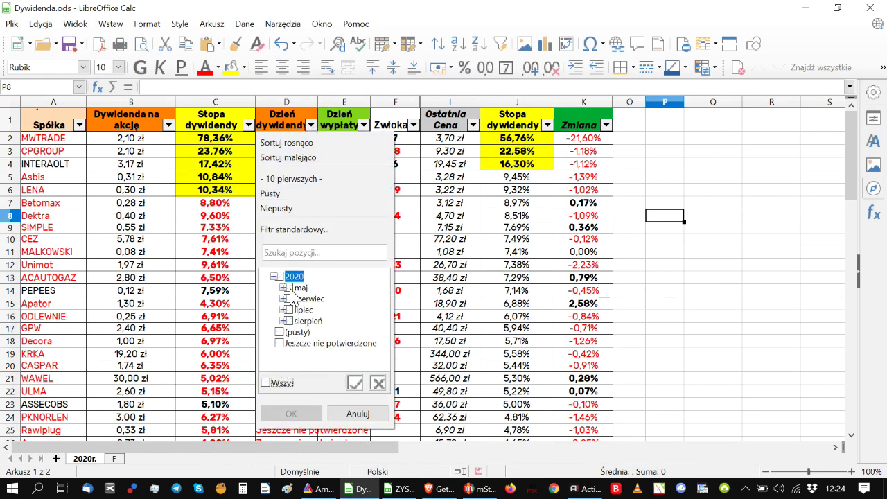
click(288, 288)
click(292, 413)
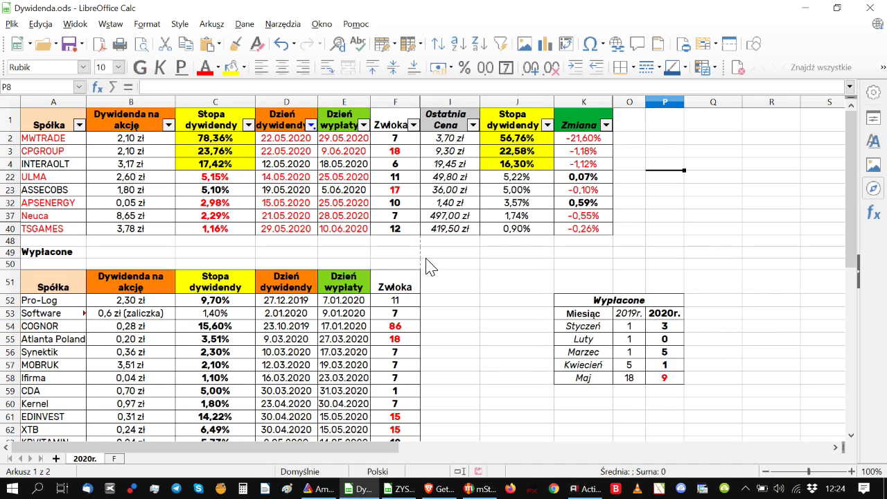
click(456, 279)
click(458, 265)
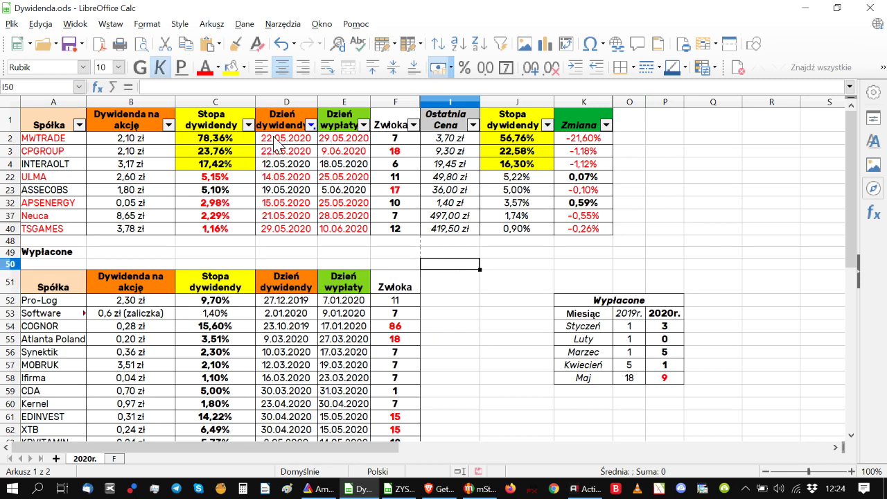
- Sort the filtered May 2020 companies by Dzień dywidendy in ascending order, from the earliest to the latest date
drag(276, 142, 277, 229)
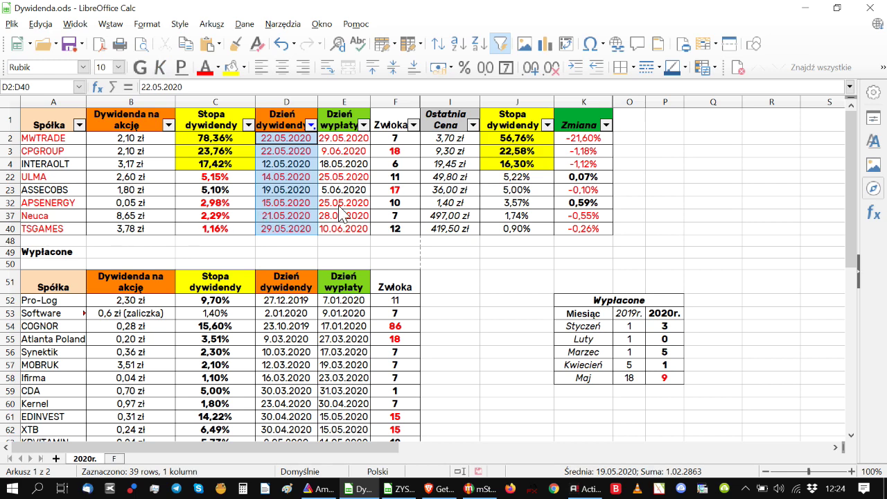
click(311, 243)
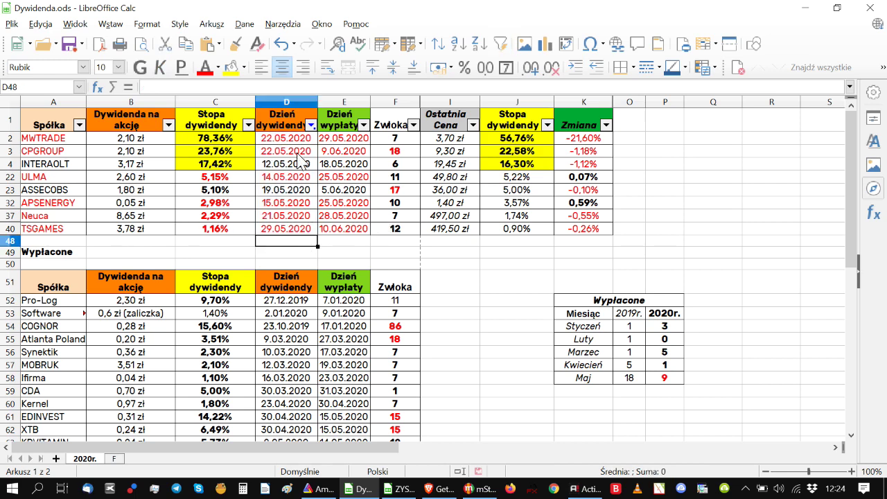
click(310, 125)
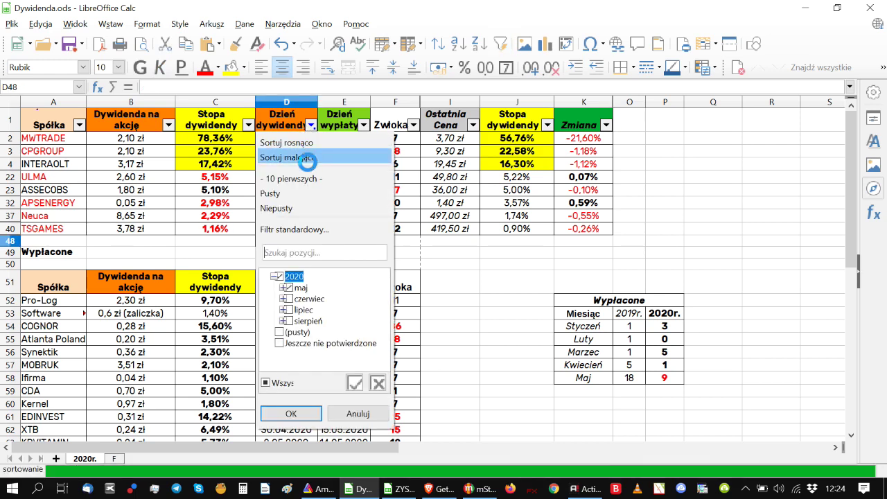
click(298, 159)
click(310, 126)
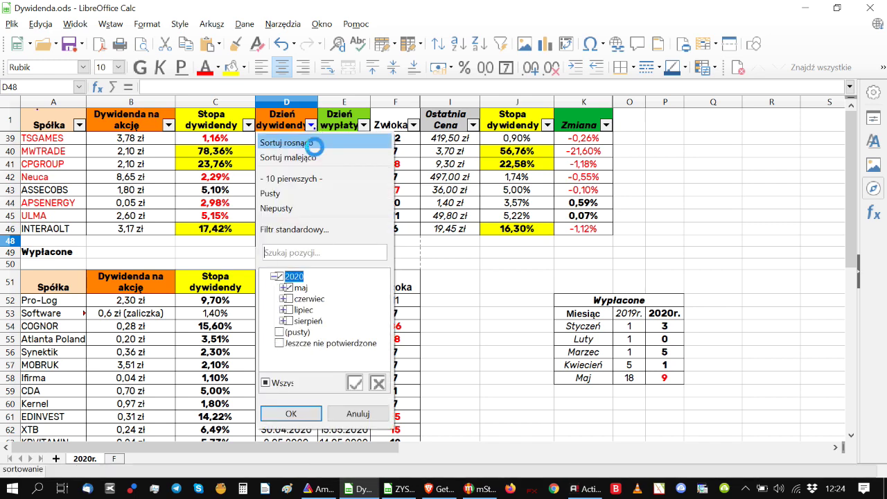
click(325, 145)
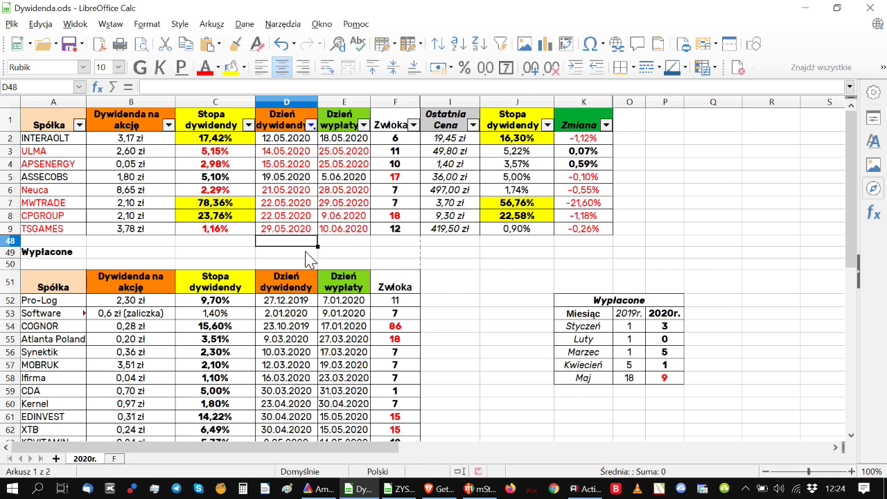
click(301, 254)
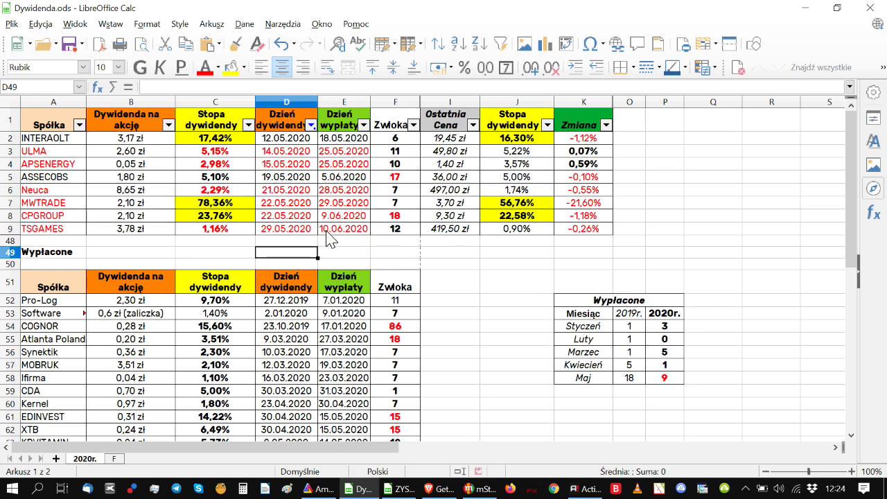